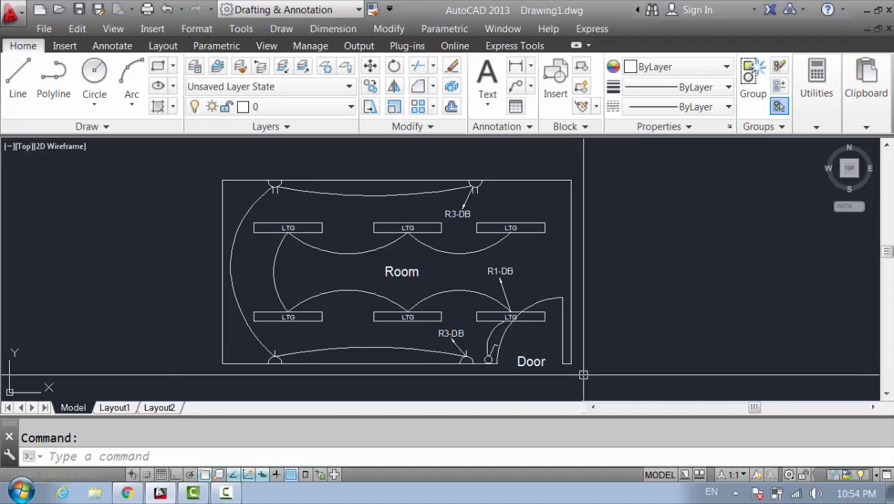
pyautogui.moveTo(577, 369)
pyautogui.mouseDown(button='middle')
pyautogui.moveTo(584, 361)
pyautogui.moveTo(579, 372)
pyautogui.mouseUp(button='middle')
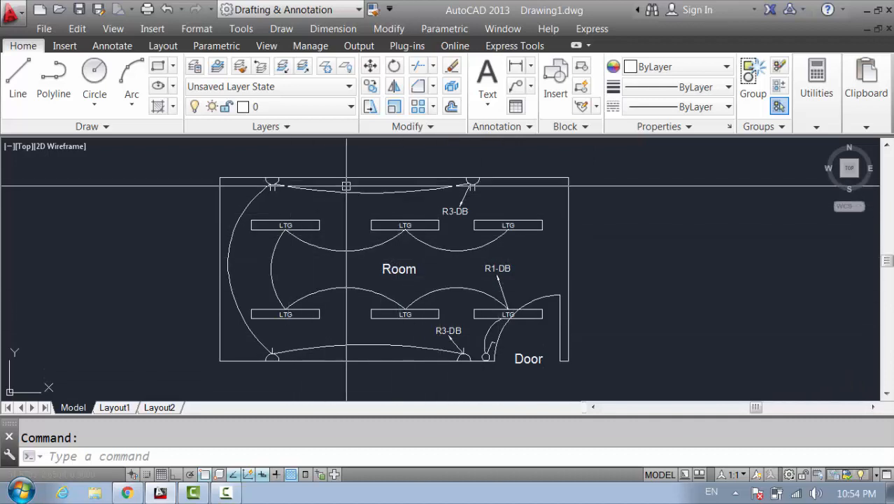
pyautogui.click(282, 107)
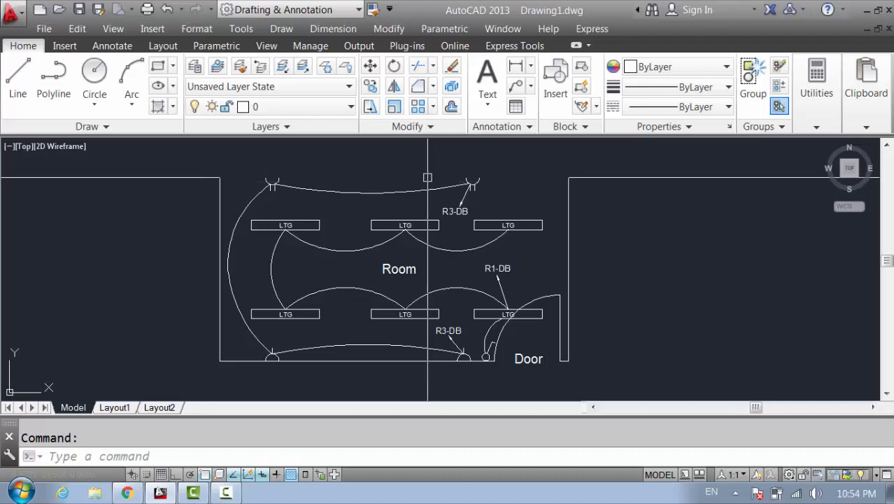
pyautogui.click(427, 177)
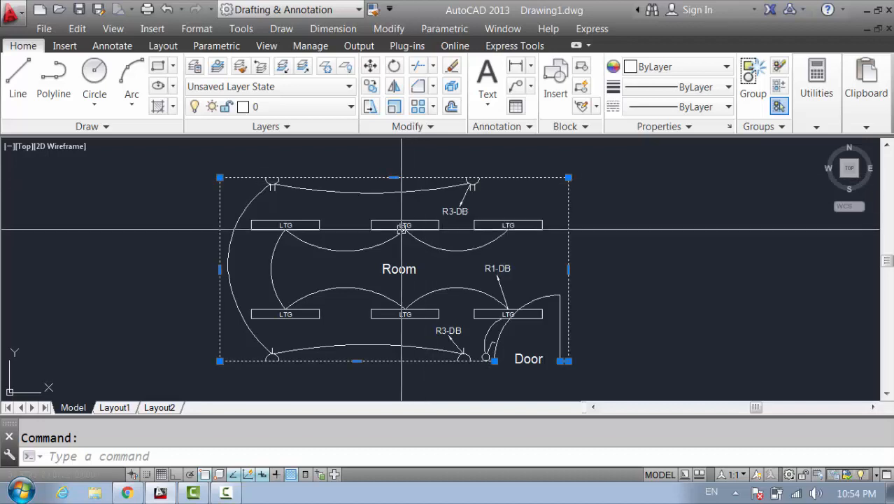
pyautogui.press('Escape')
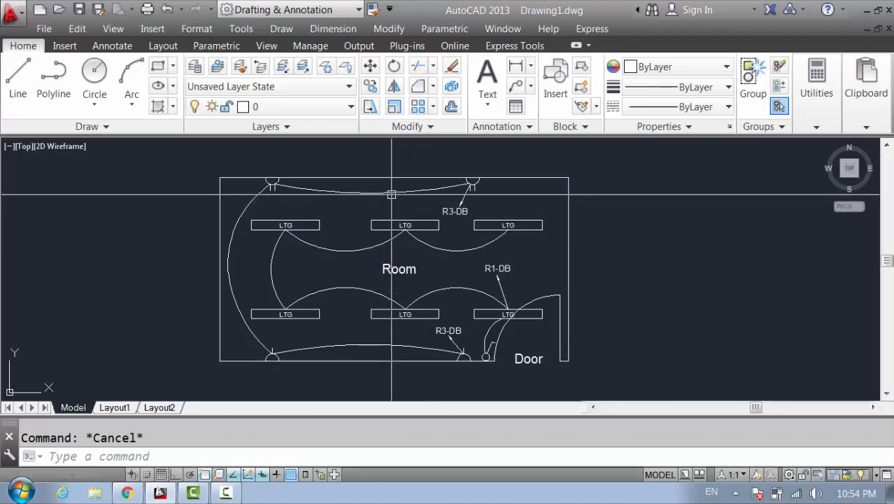
pyautogui.click(373, 179)
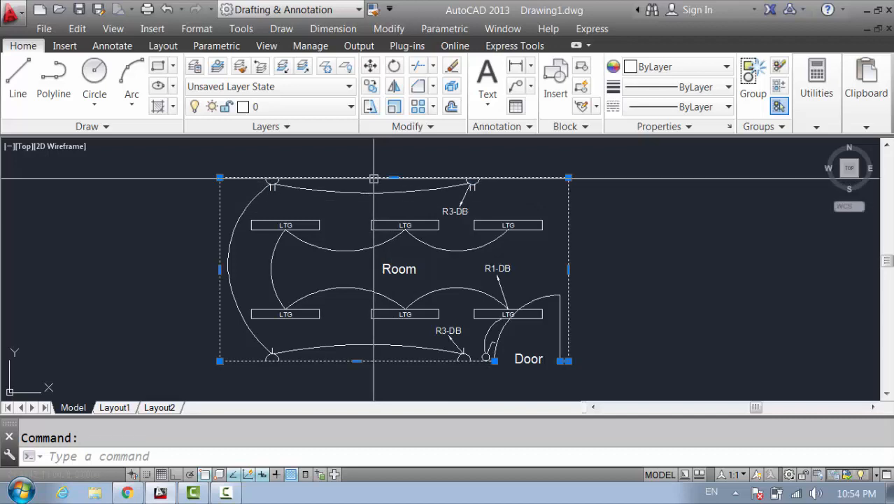
pyautogui.press('Escape')
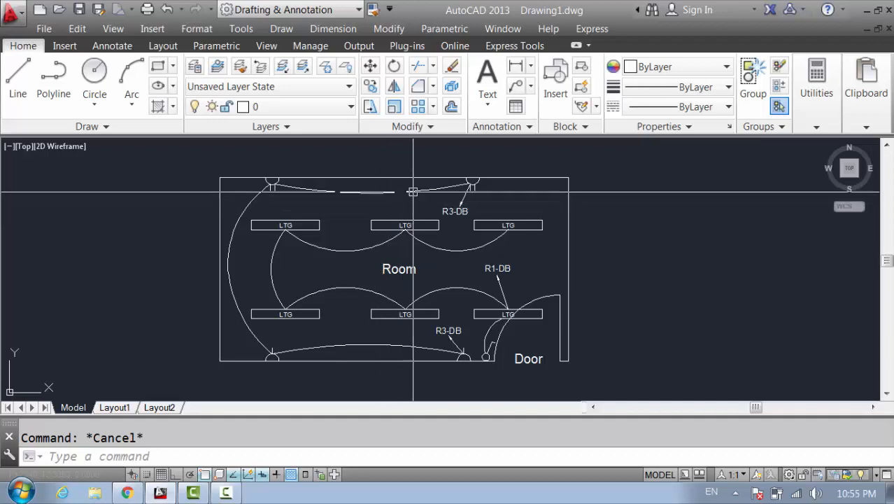
pyautogui.click(303, 105)
pyautogui.click(302, 105)
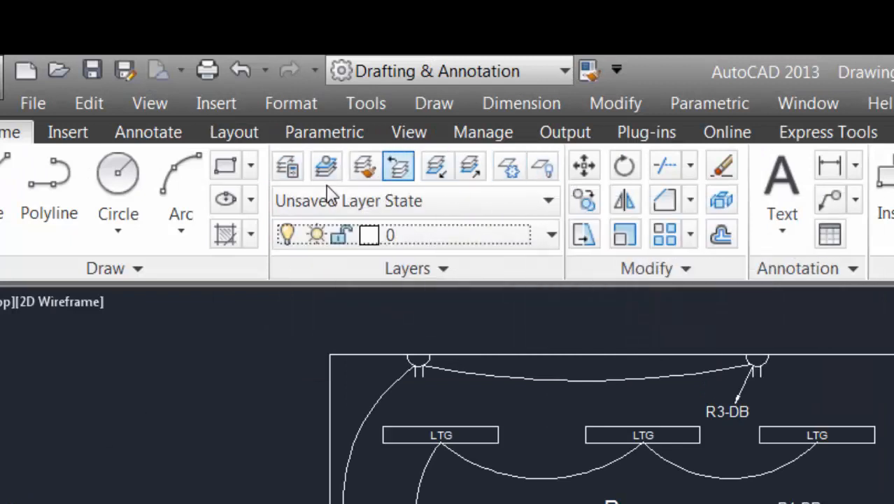
# Open the layer properties manager and create a new layer named wall
pyautogui.click(288, 168)
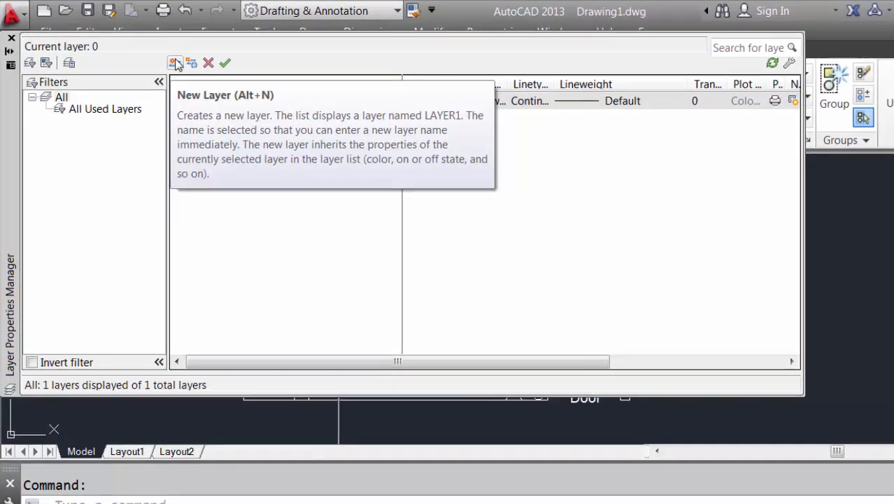
pyautogui.click(177, 64)
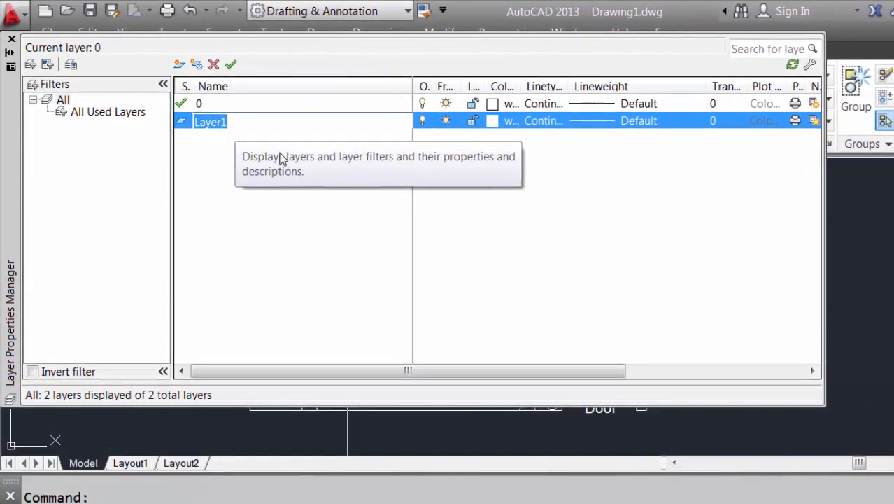
pyautogui.write('wall')
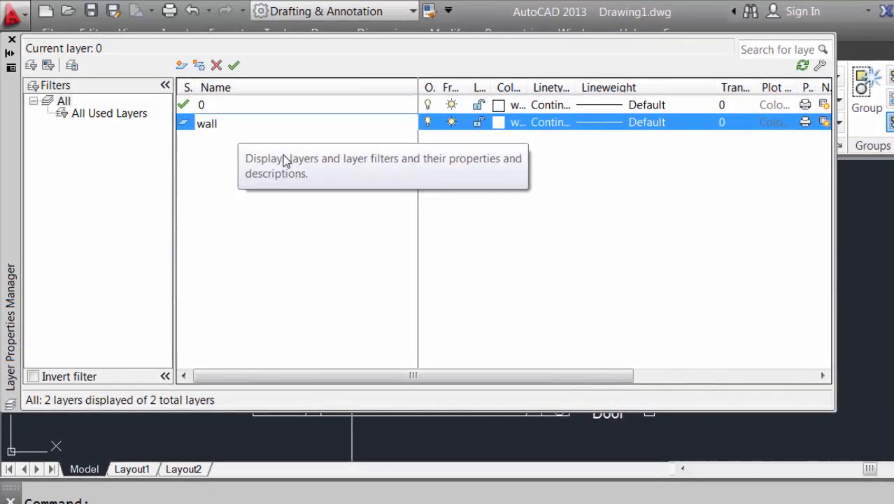
pyautogui.press('Return')
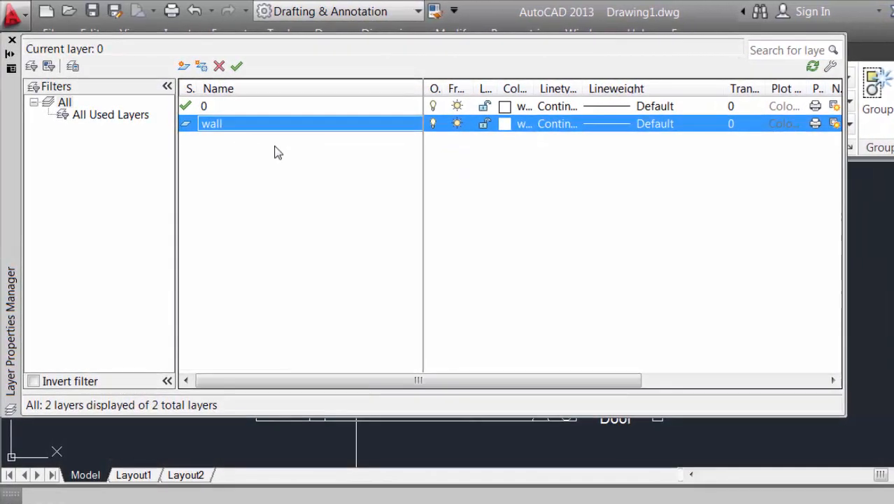
# Review the color and linetype choices for the wall layer, widening the property columns to show their full headings
pyautogui.click(510, 124)
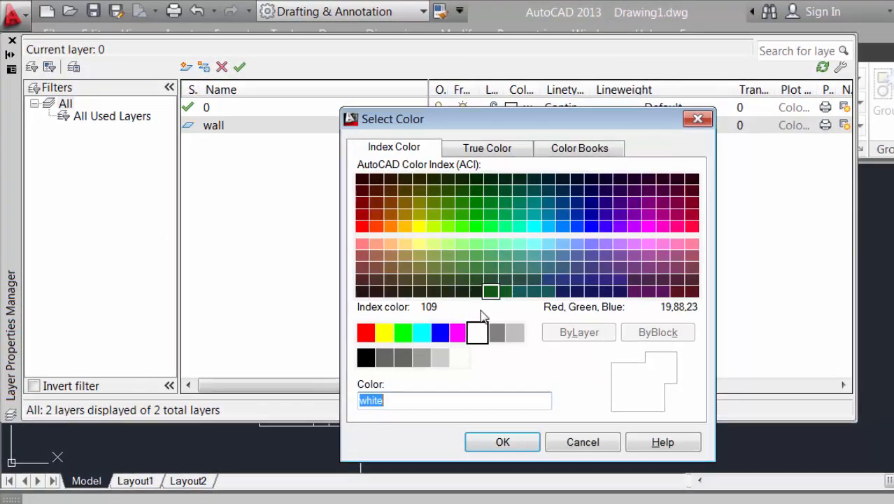
pyautogui.click(598, 449)
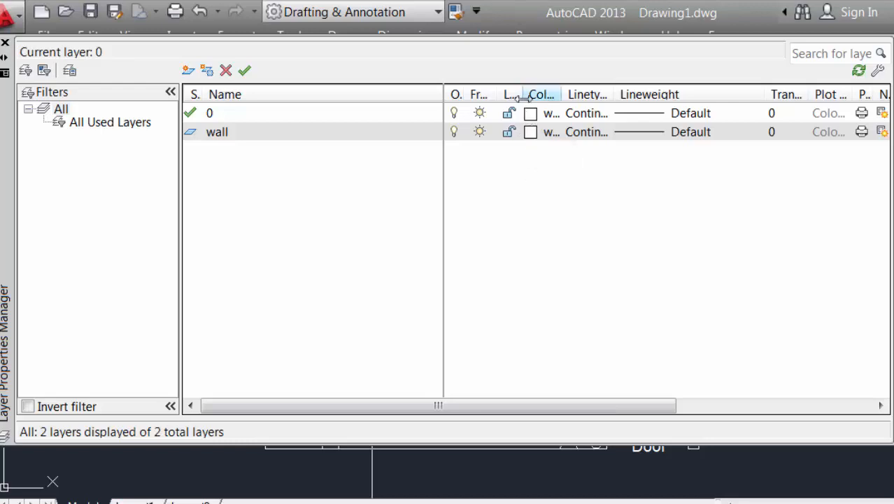
pyautogui.moveTo(467, 94); pyautogui.dragTo(762, 94)
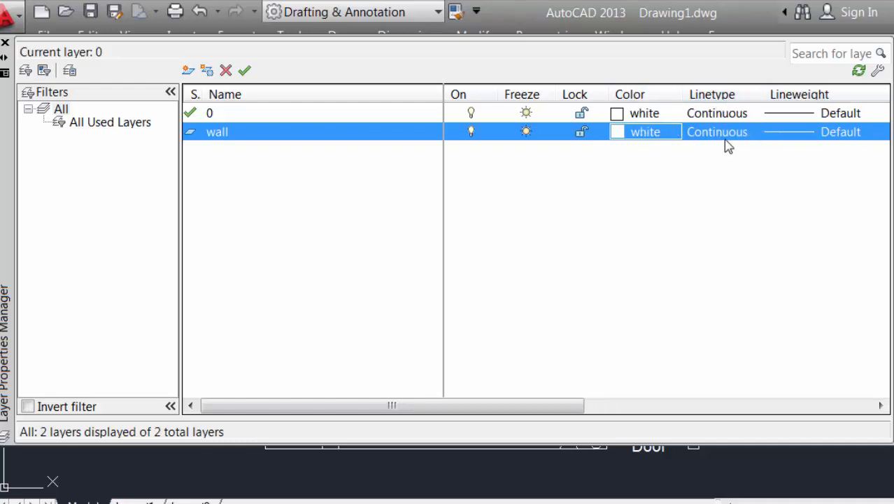
pyautogui.click(726, 139)
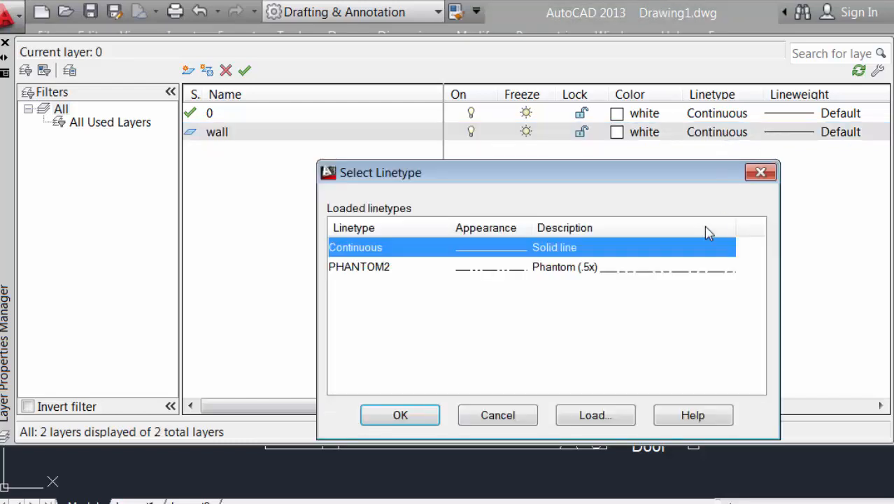
pyautogui.click(498, 415)
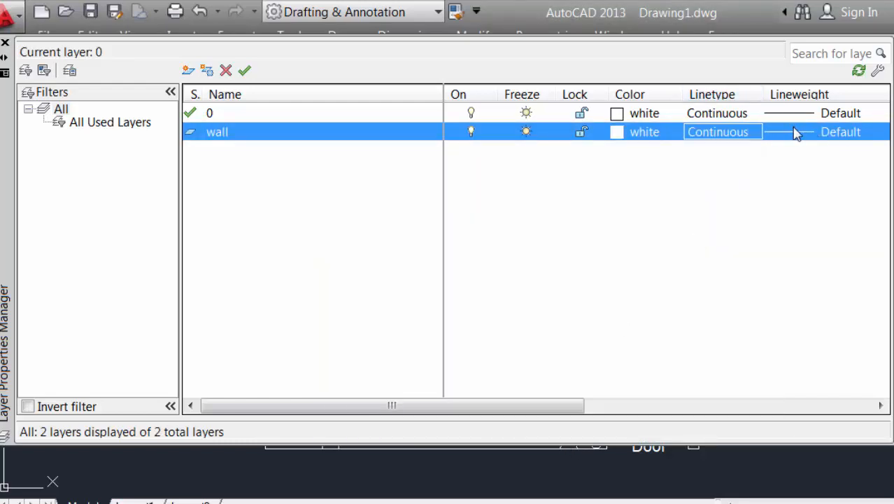
# Review the lineweights available for the wall layer, trying 0.18 mm without applying it
pyautogui.click(796, 132)
pyautogui.click(494, 287)
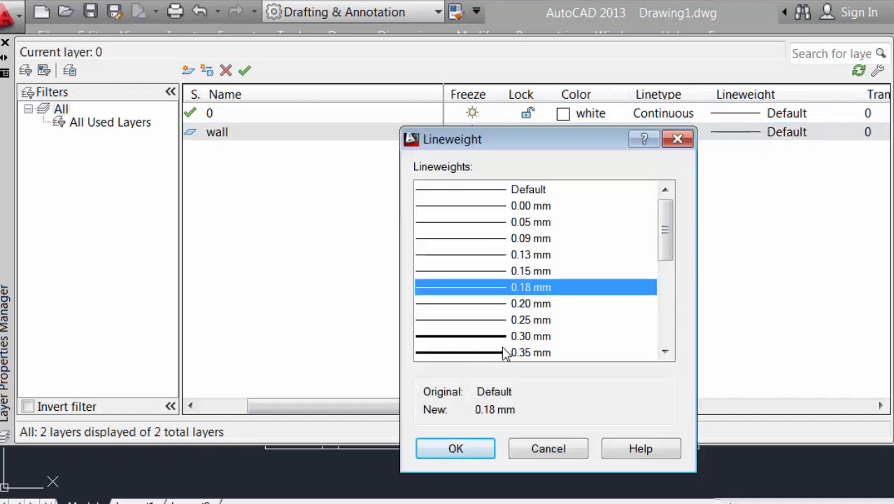
pyautogui.scroll(-3, 501, 350)
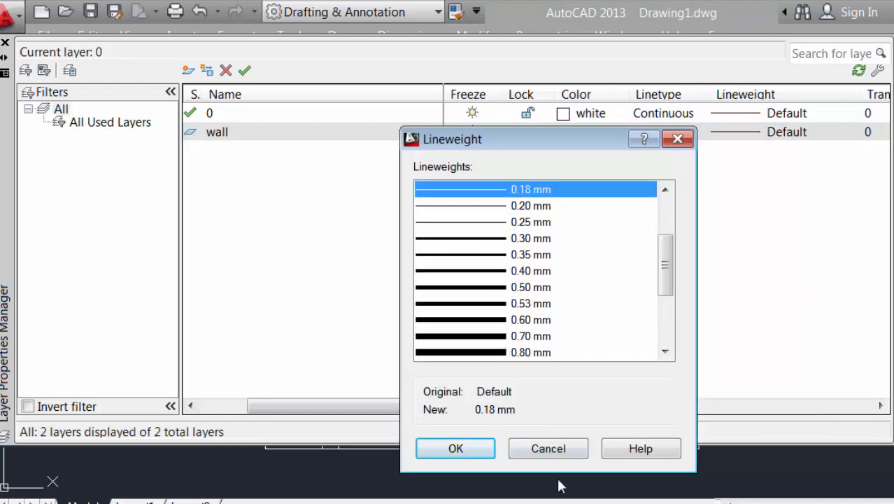
pyautogui.click(568, 455)
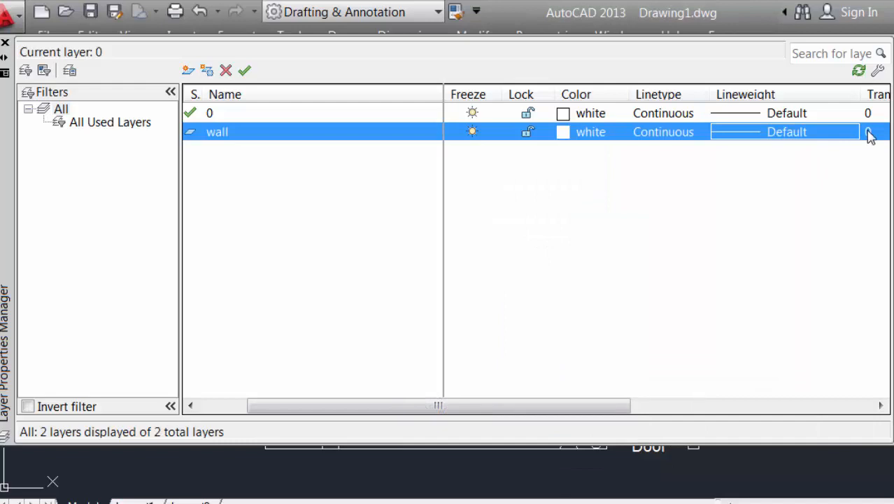
# Set the transparency of layer 0 to 60
pyautogui.moveTo(630, 407); pyautogui.dragTo(831, 404)
pyautogui.click(638, 101)
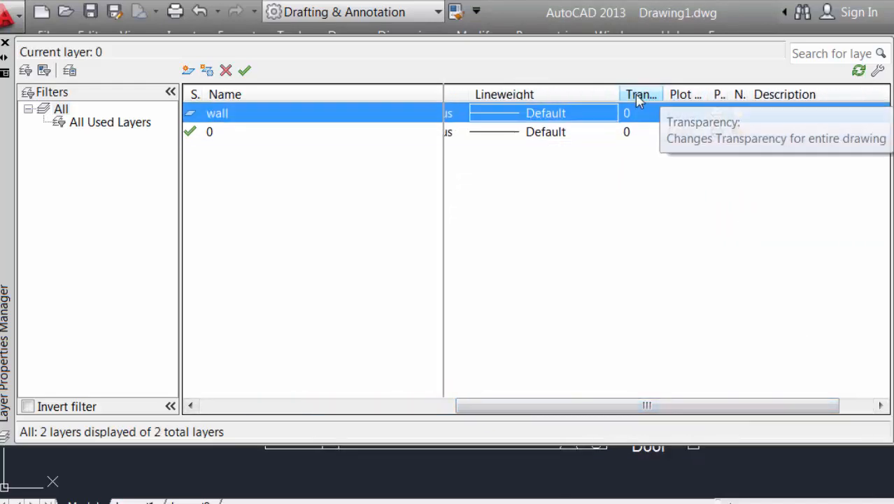
pyautogui.click(626, 133)
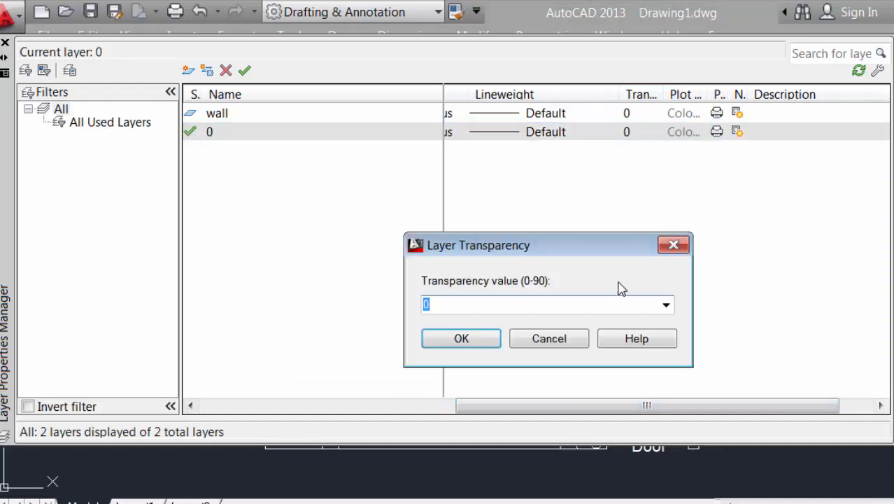
pyautogui.click(665, 305)
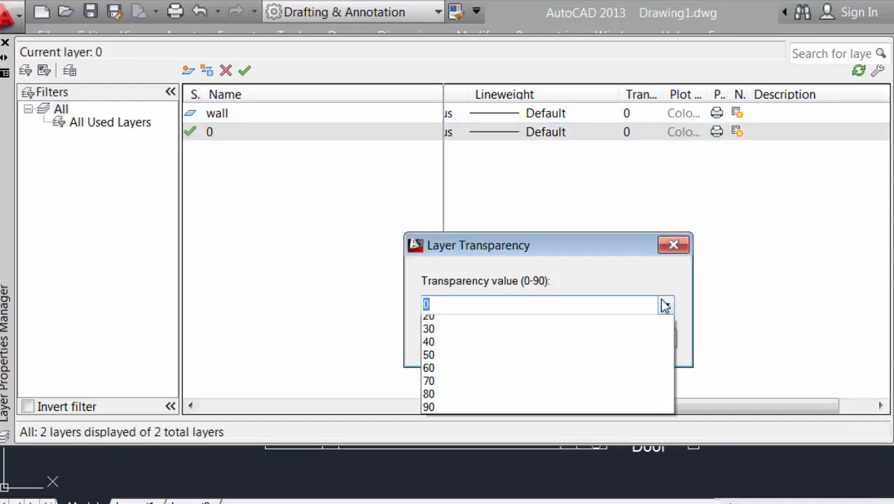
pyautogui.click(482, 400)
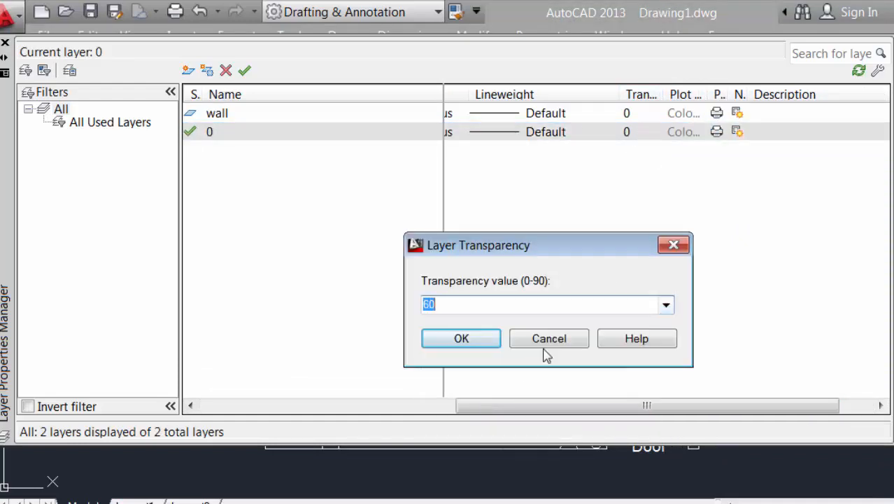
pyautogui.click(467, 338)
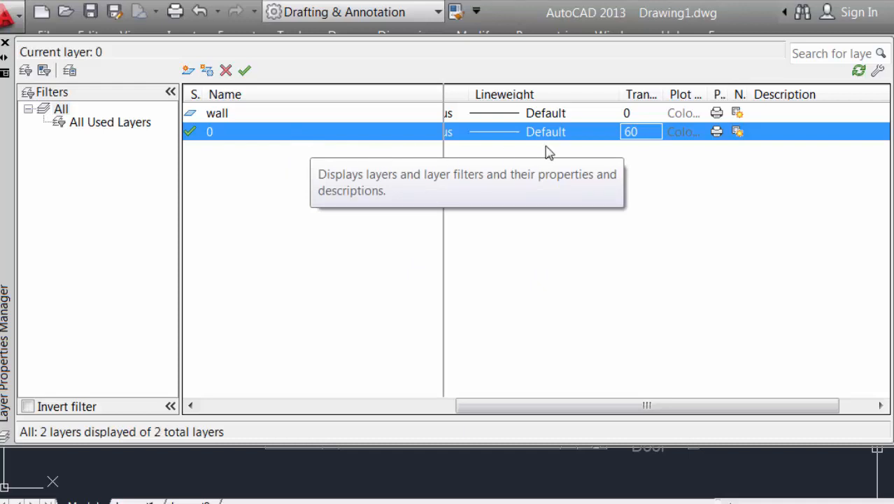
# Sort the layer list by plot style and widen the Plot Style and Plot columns to show their full headings
pyautogui.click(682, 94)
pyautogui.moveTo(707, 93); pyautogui.dragTo(755, 97)
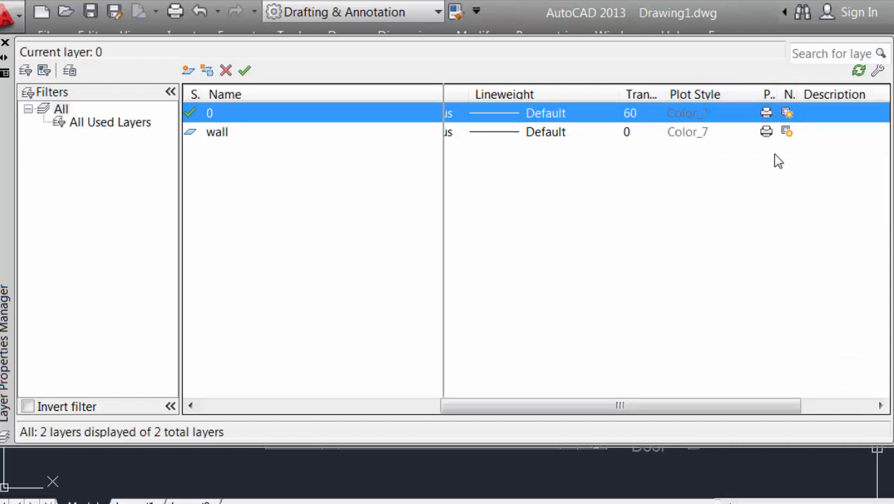
pyautogui.click(768, 138)
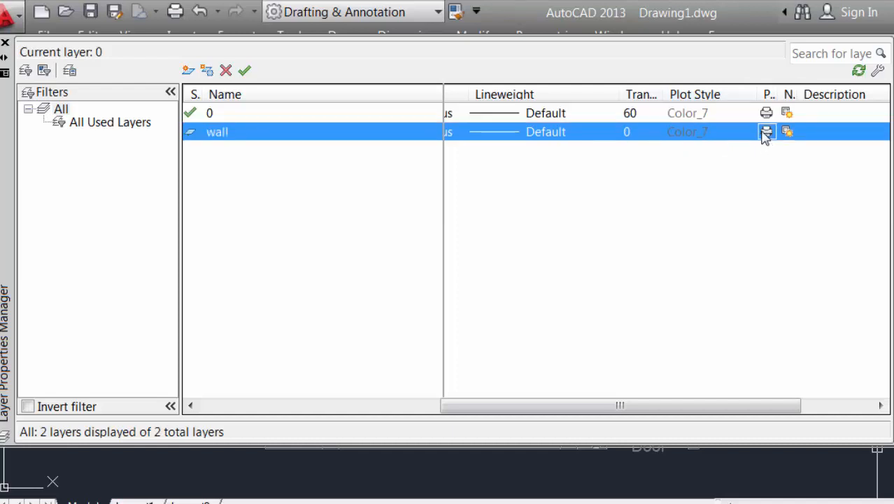
pyautogui.doubleClick(777, 97)
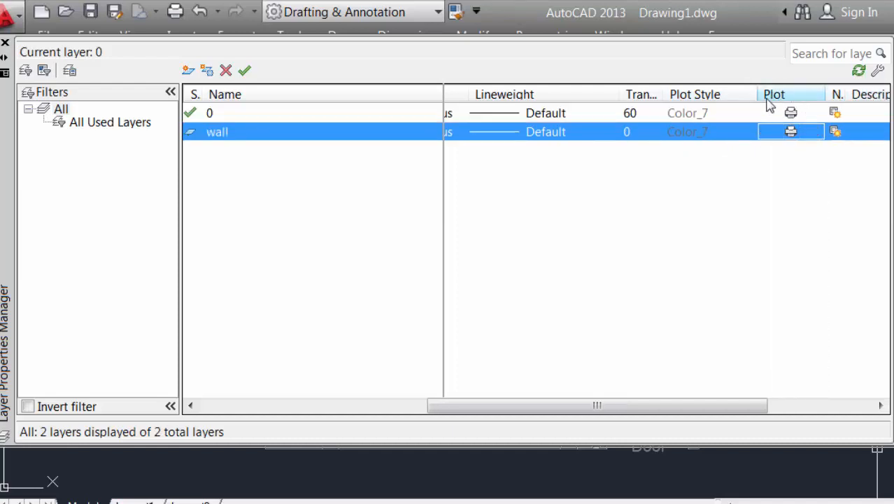
# Narrow the Plot Style column and toggle plotting off and back on for the wall layer
pyautogui.moveTo(756, 93); pyautogui.dragTo(701, 94)
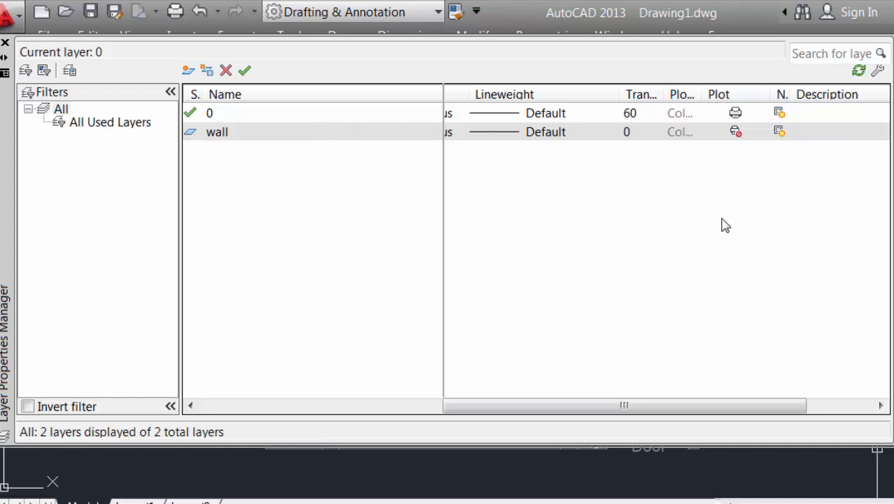
pyautogui.click(736, 134)
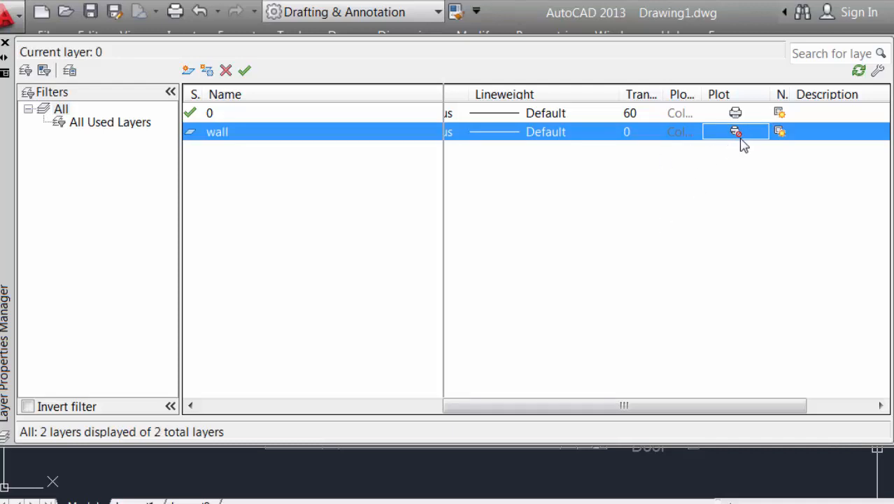
pyautogui.click(738, 134)
# Freeze the wall layer in new viewports and widen the New VP Freeze column to show its full heading
pyautogui.click(780, 133)
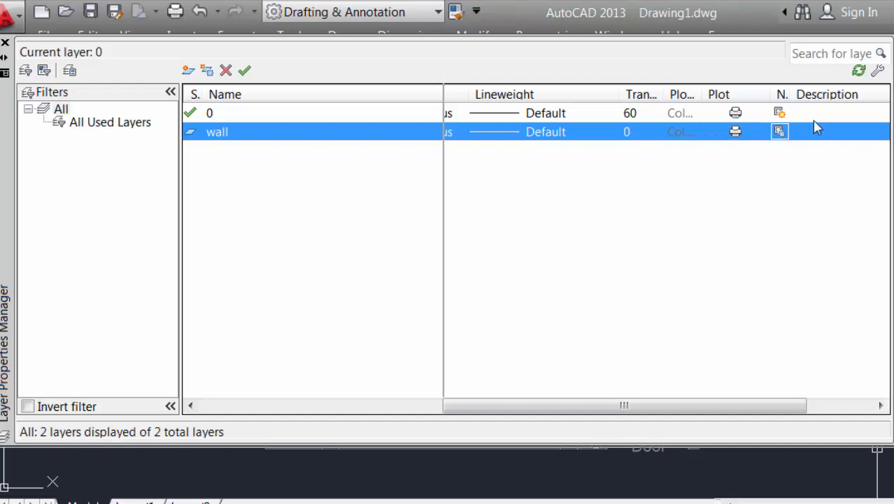
pyautogui.moveTo(793, 94); pyautogui.dragTo(873, 94)
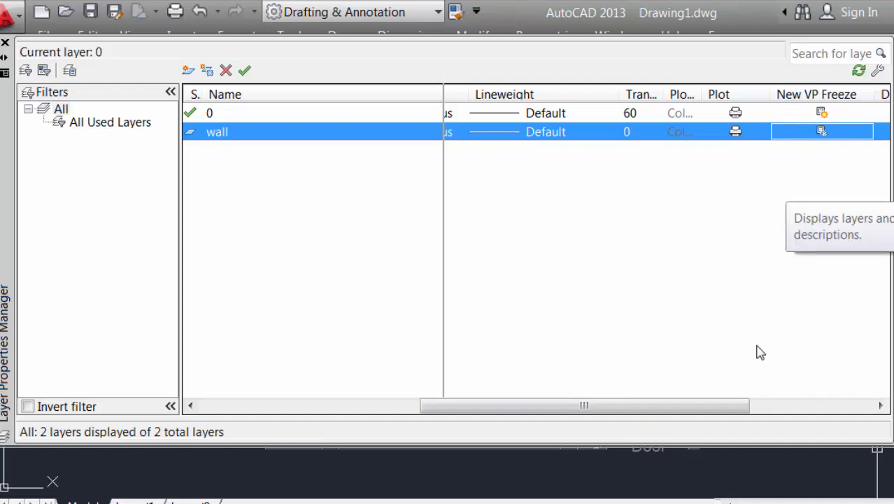
pyautogui.moveTo(714, 407); pyautogui.dragTo(857, 412)
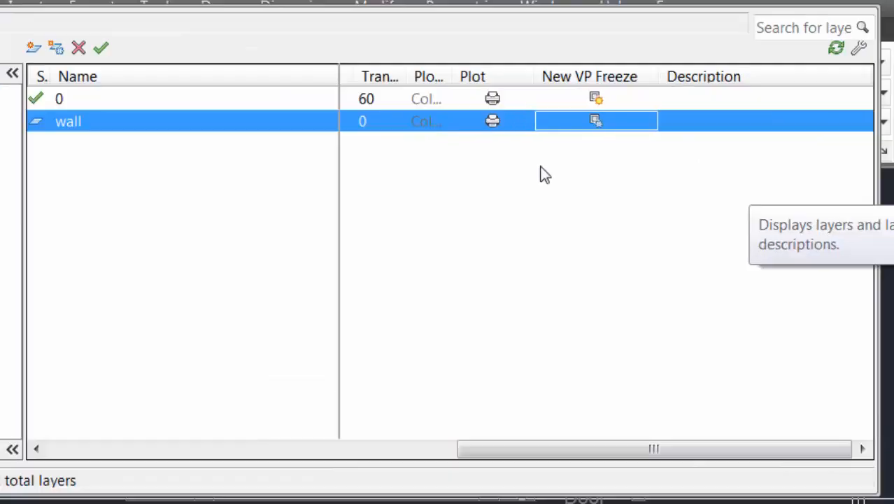
# Close the layer manager, activate the layout's viewport showing the room plan, and freeze layer 0 in that viewport only
pyautogui.press('Escape')
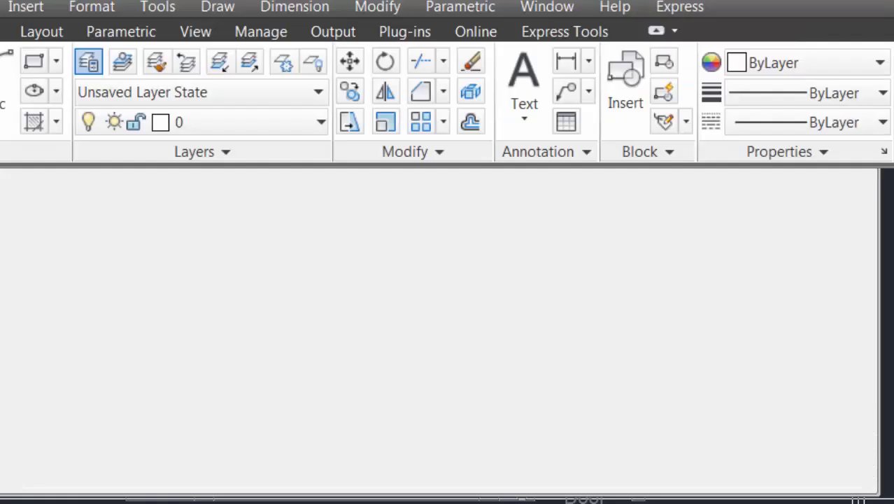
pyautogui.click(203, 502)
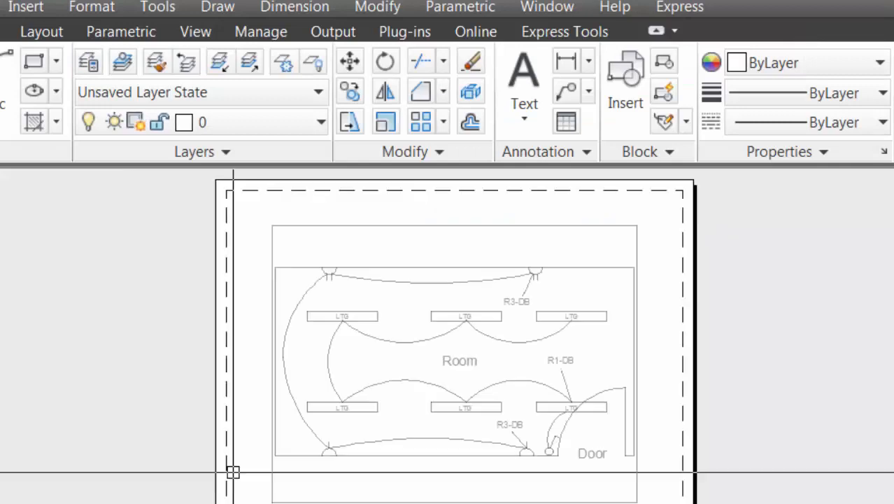
pyautogui.doubleClick(378, 356)
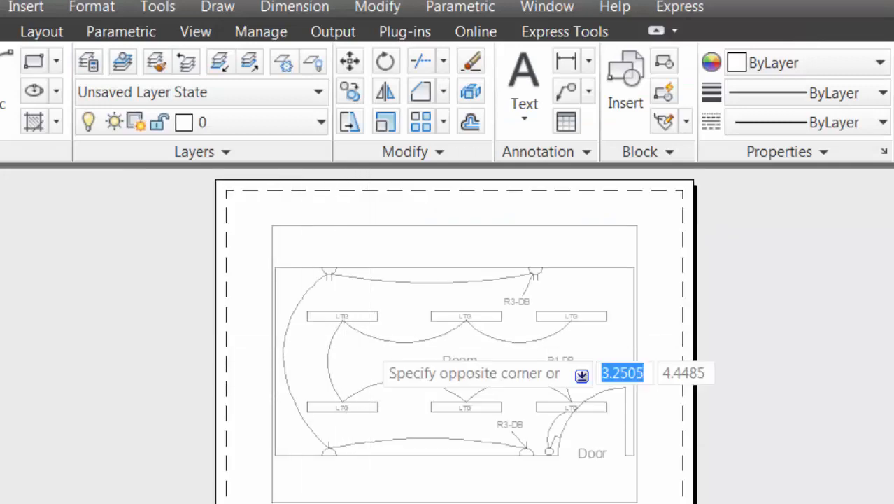
pyautogui.click(383, 338)
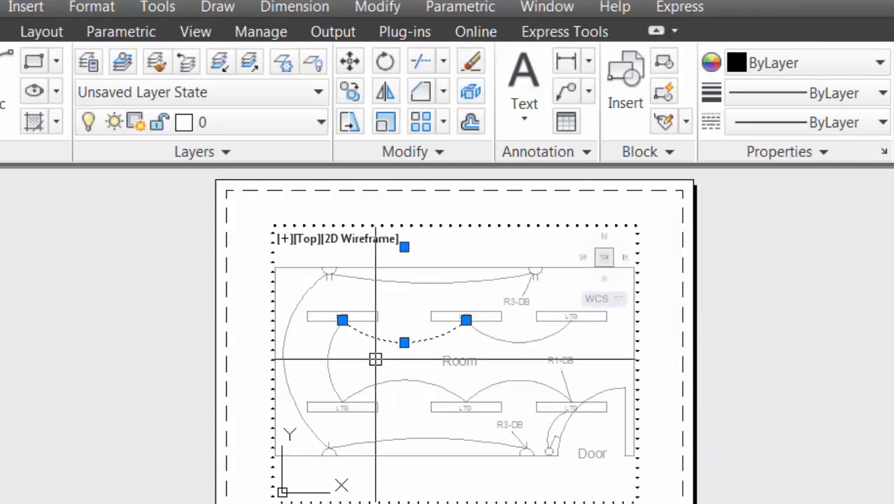
pyautogui.click(250, 116)
pyautogui.click(135, 159)
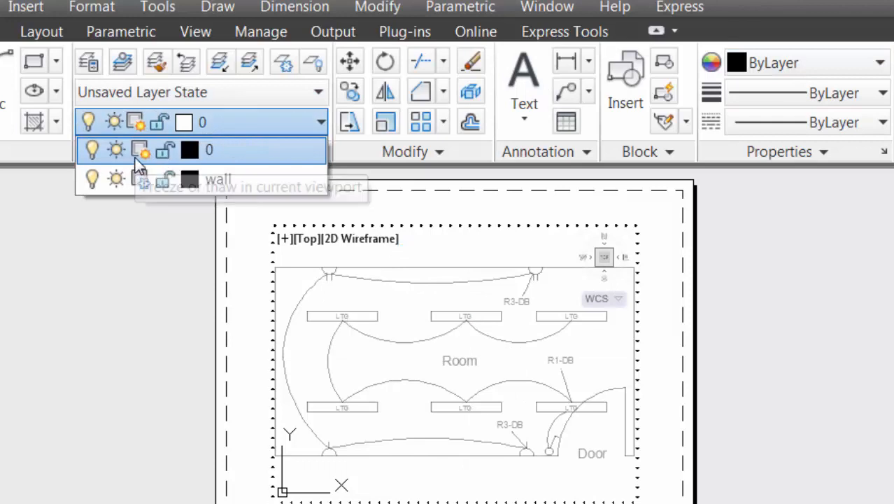
pyautogui.click(140, 154)
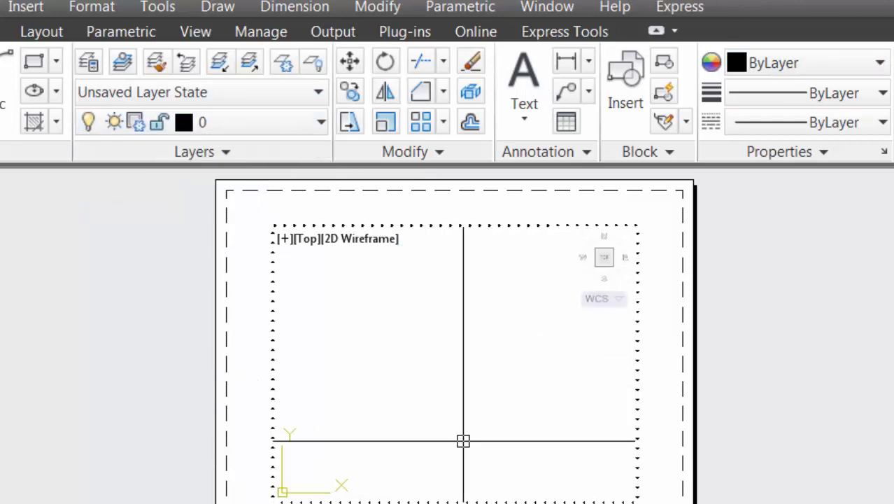
# Return to paper space and create a second rectangular viewport beside the sheet with the MV command
pyautogui.doubleClick(56, 359)
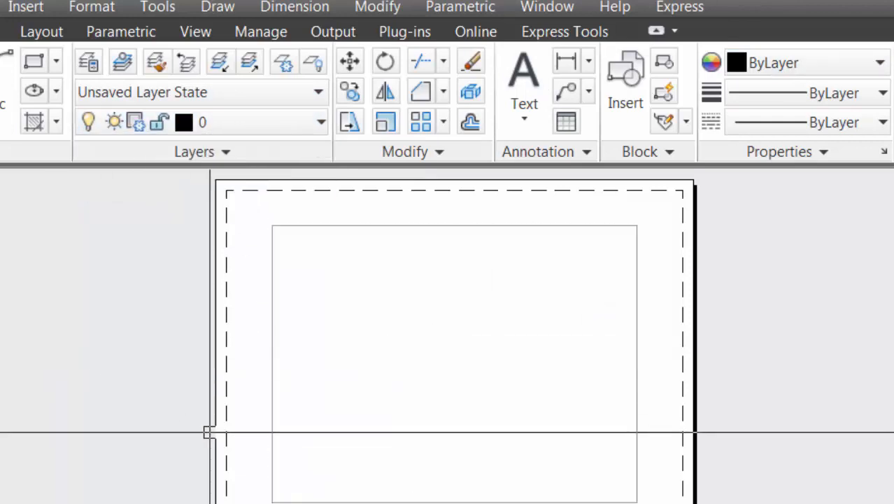
pyautogui.write('mv')
pyautogui.press('Return')
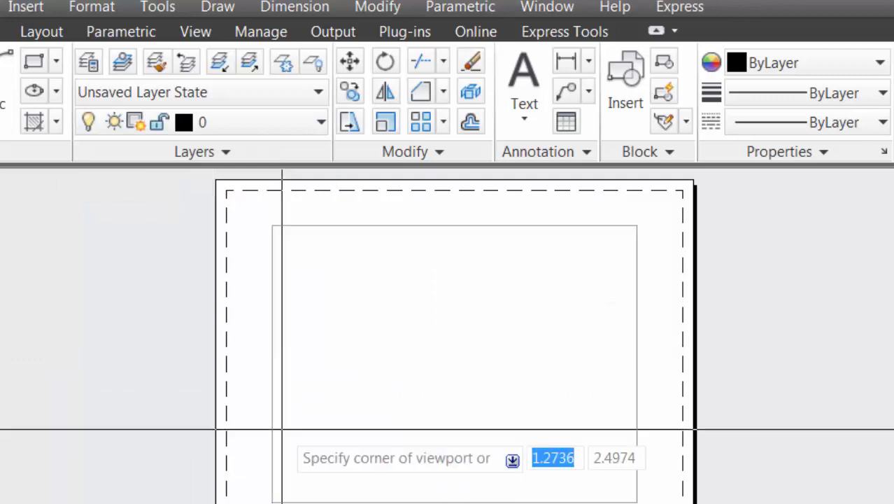
pyautogui.click(687, 223)
pyautogui.click(893, 503)
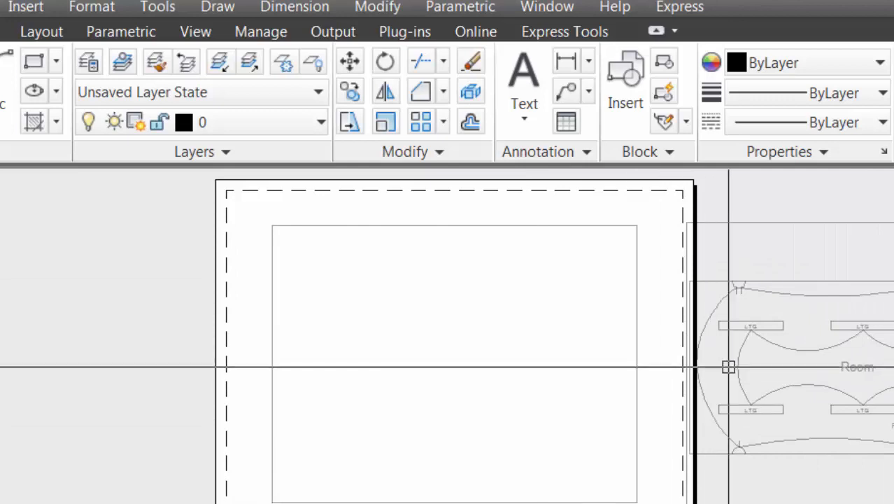
# In model space, set the transparency of layer 0 to 0 and thaw the wall layer in new viewports
pyautogui.hotkey('ctrl', 'pageup')
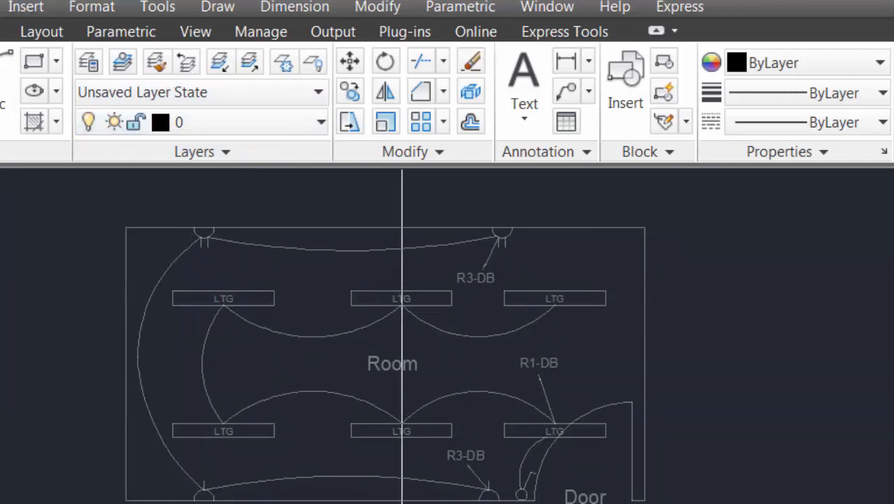
pyautogui.click(88, 61)
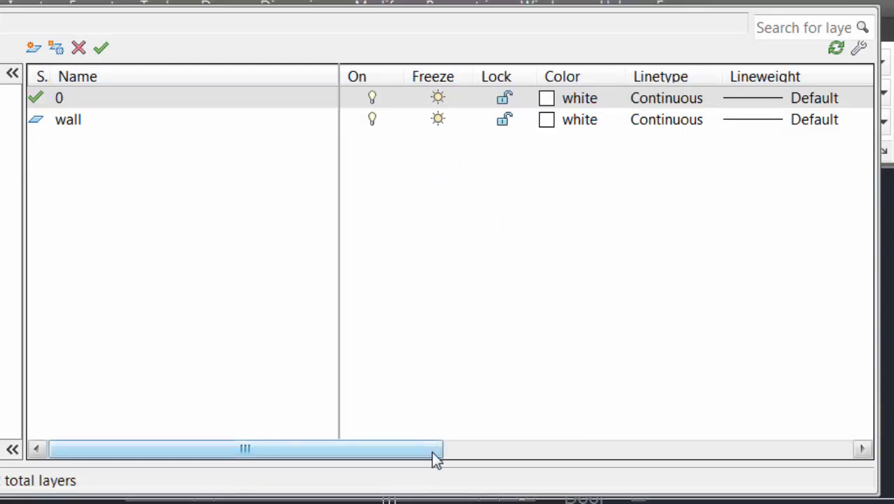
pyautogui.moveTo(435, 458); pyautogui.dragTo(719, 461)
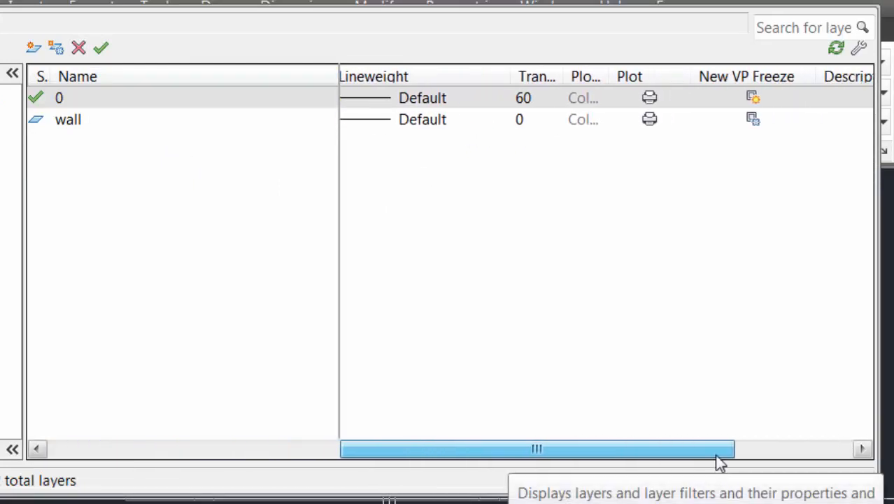
pyautogui.click(525, 99)
pyautogui.click(606, 328)
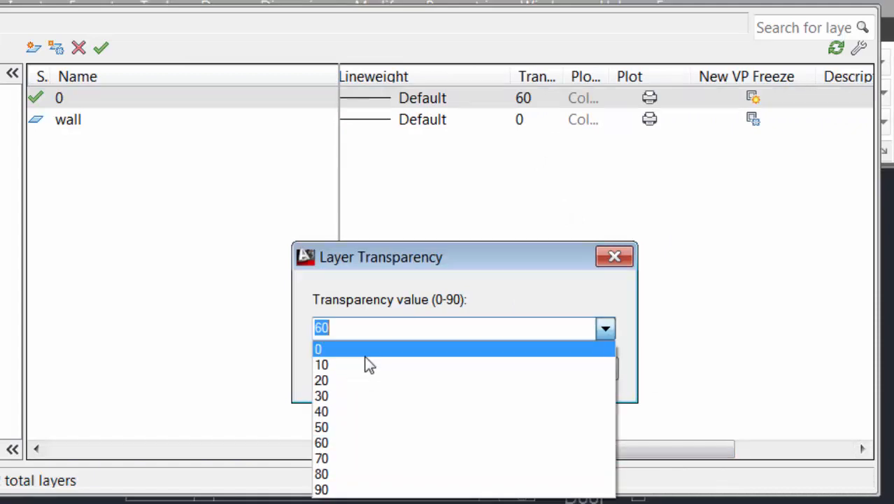
pyautogui.click(365, 347)
pyautogui.click(402, 371)
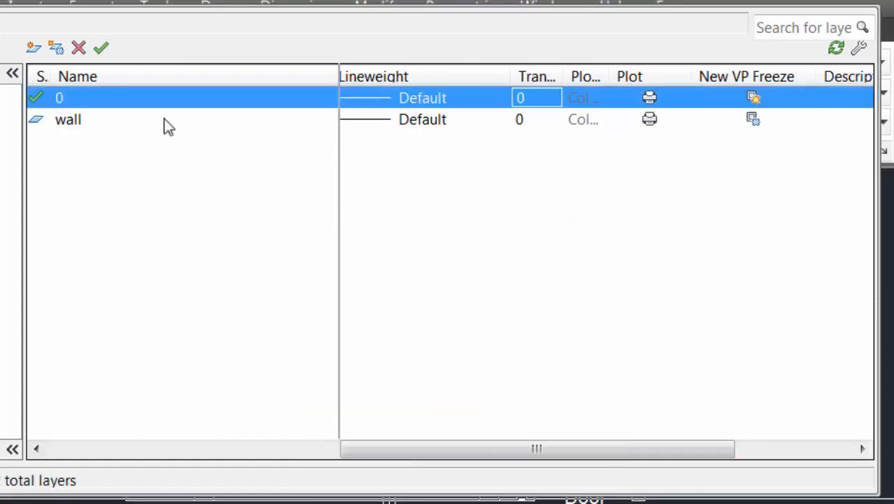
pyautogui.moveTo(585, 455); pyautogui.dragTo(762, 472)
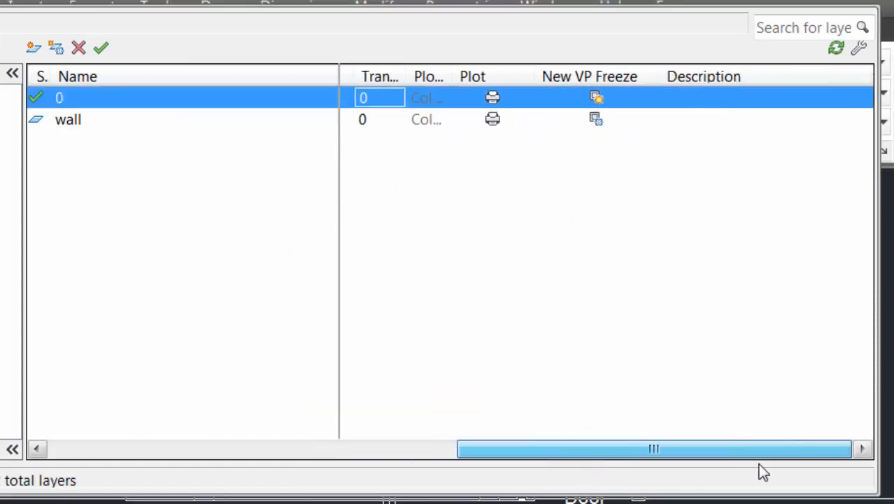
pyautogui.click(594, 123)
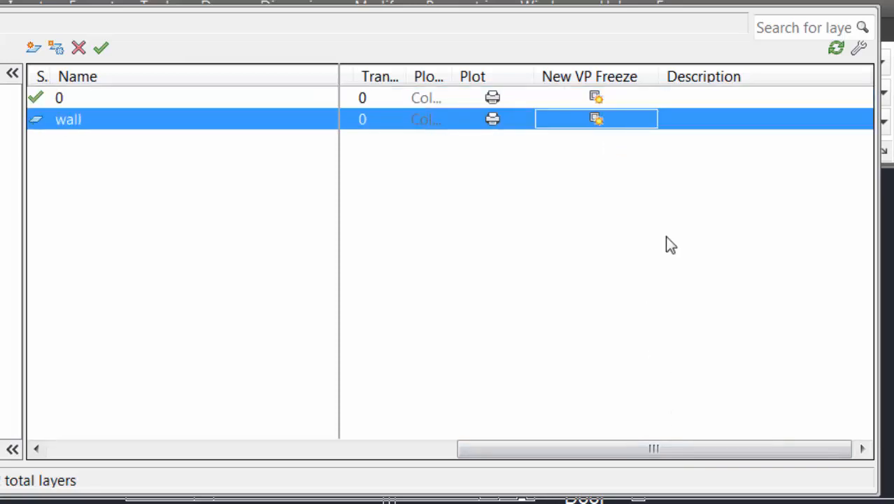
pyautogui.click(687, 99)
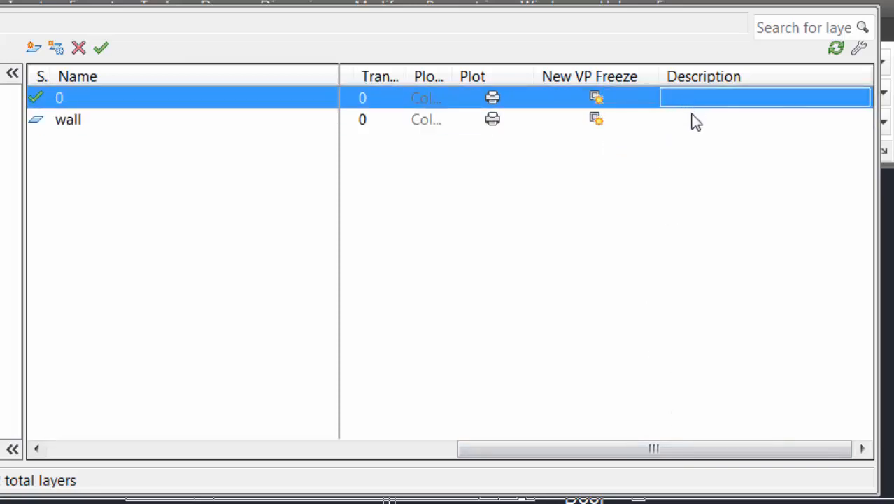
pyautogui.click(695, 120)
pyautogui.click(695, 121)
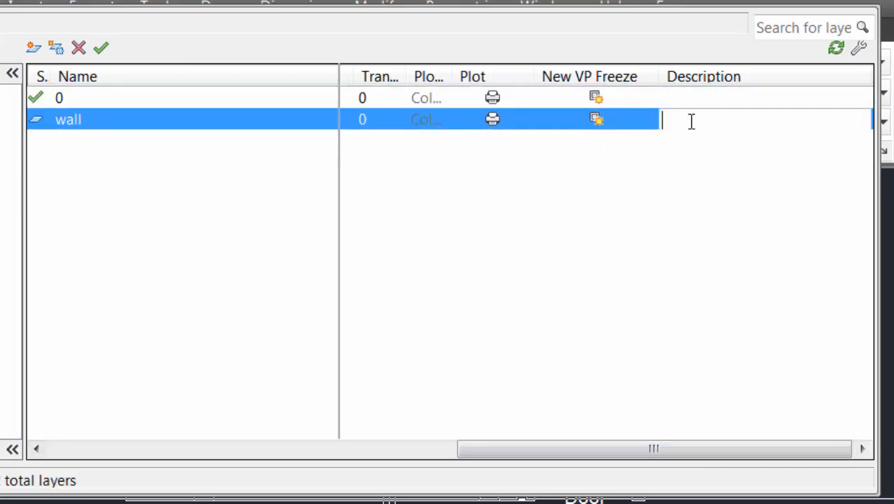
pyautogui.write('wa')
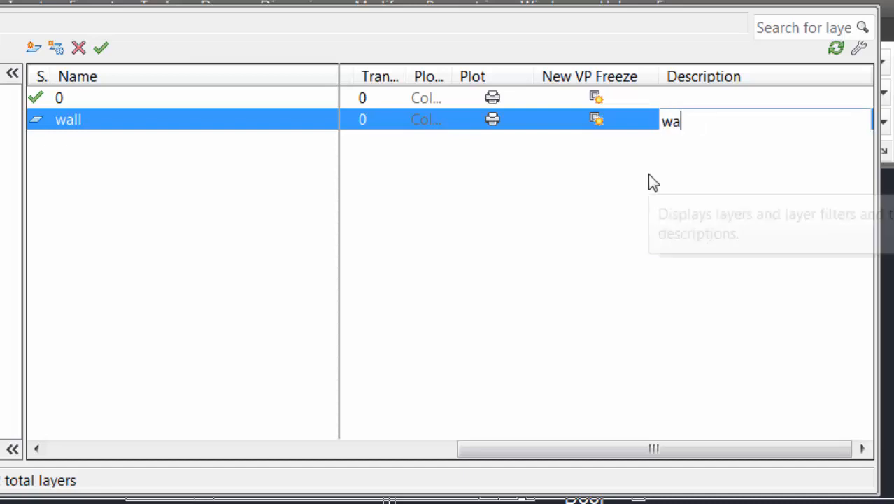
pyautogui.press('BackSpace')
pyautogui.press('BackSpace')
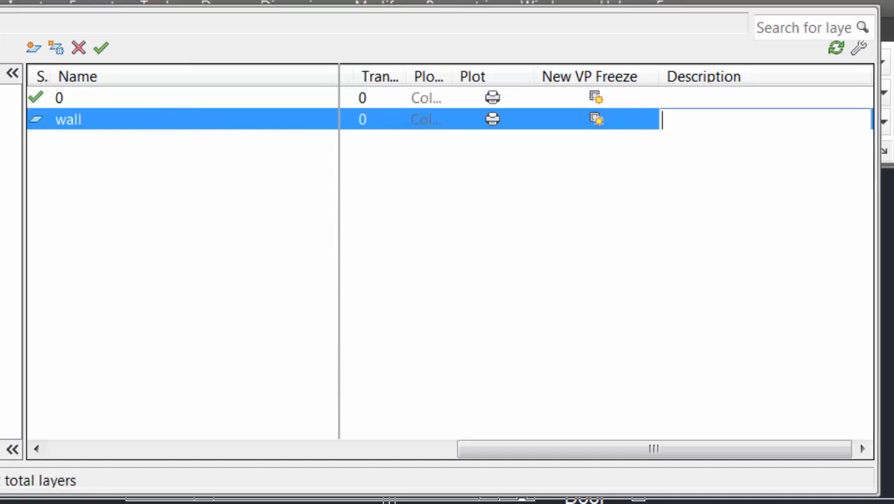
# Create two new layers named Light and 13A Socket
pyautogui.click(33, 47)
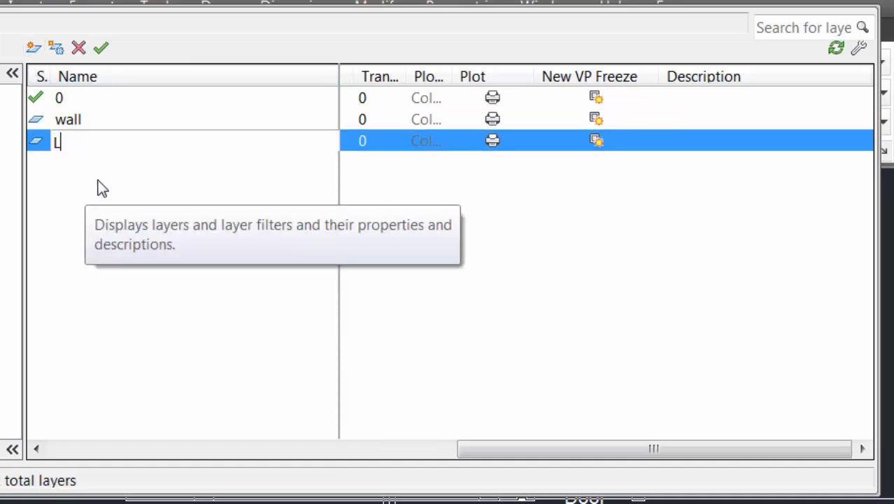
pyautogui.press('Return')
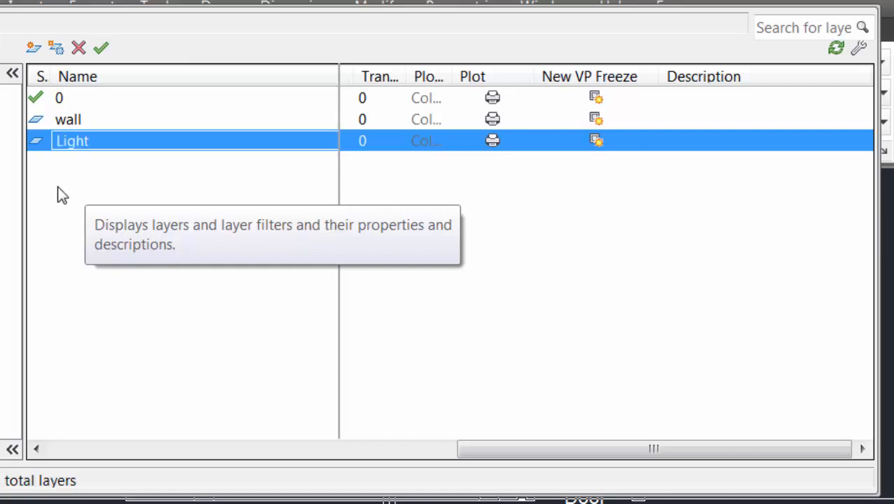
pyautogui.click(34, 47)
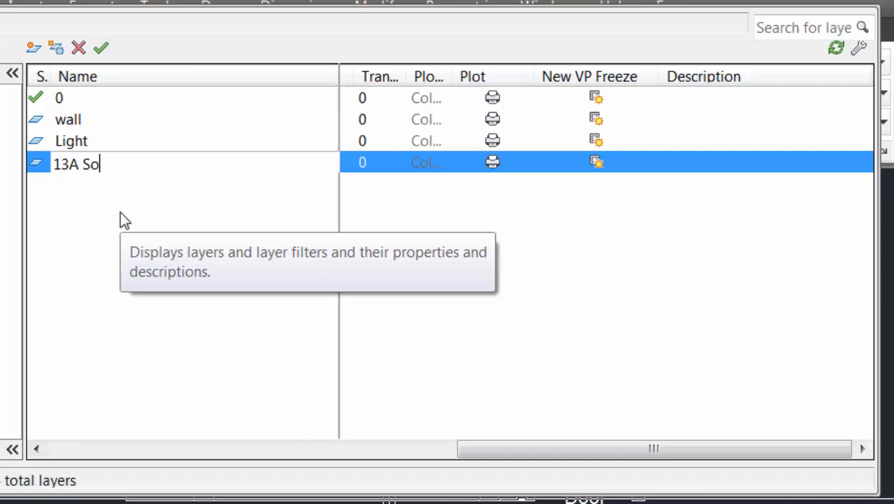
pyautogui.press('Return')
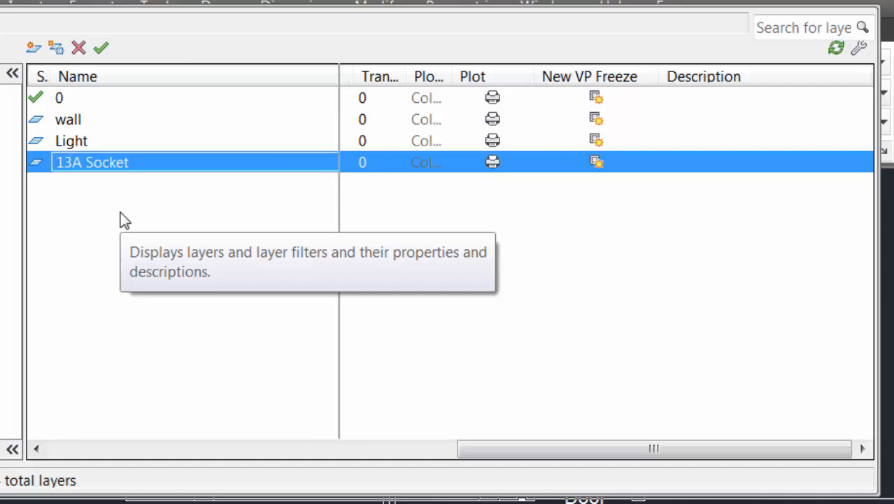
# Create a new layer named 25mm Dia conduit
pyautogui.click(35, 48)
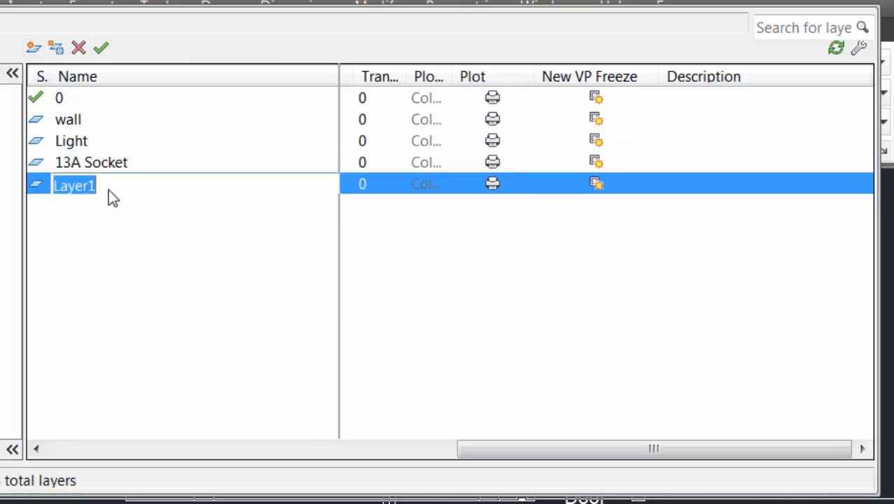
pyautogui.write('2')
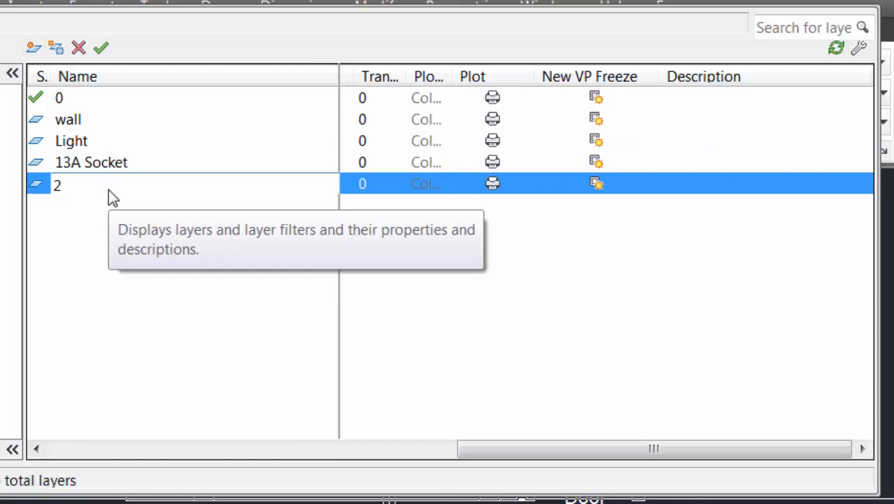
pyautogui.write('5mm Dia conduit')
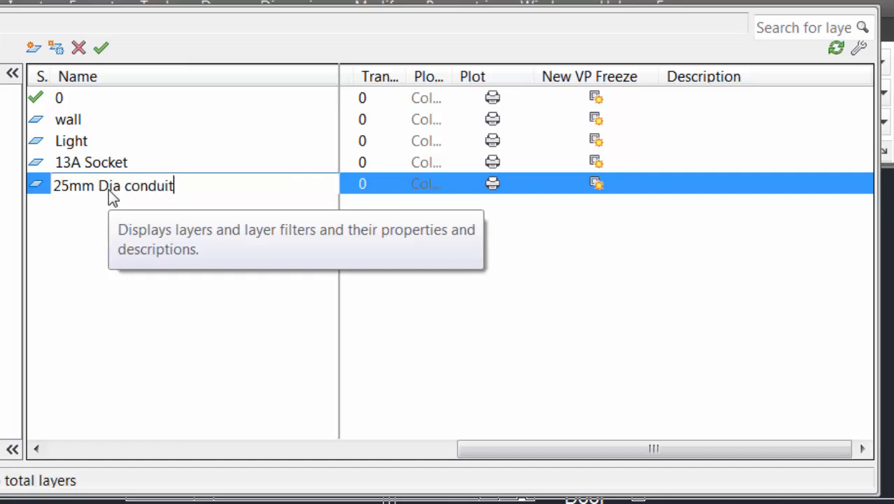
pyautogui.press('Return')
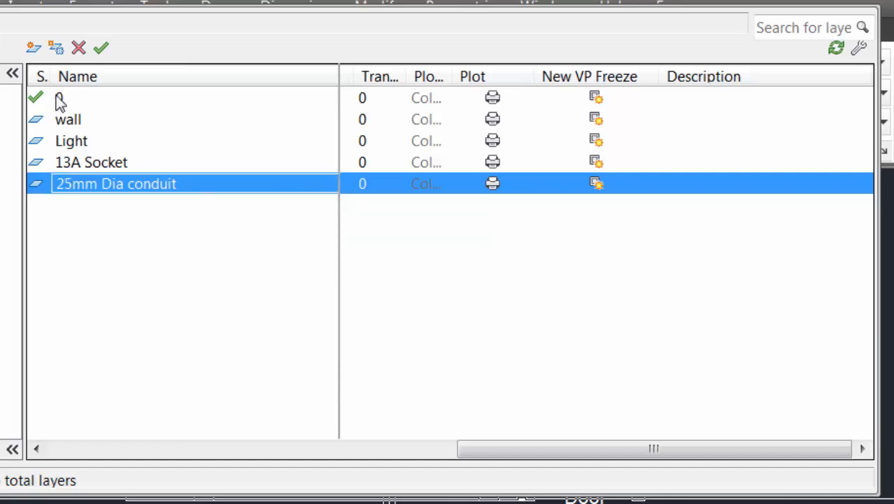
# Create another layer and name it Door
pyautogui.click(33, 48)
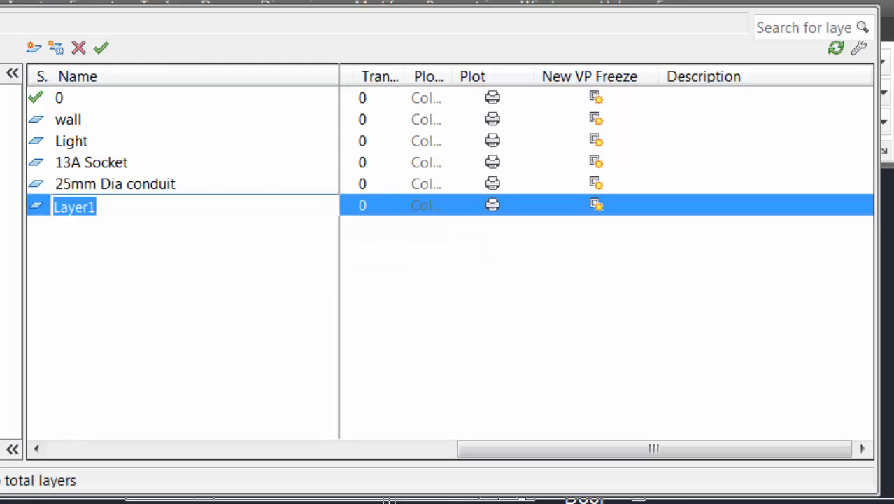
pyautogui.press('Return')
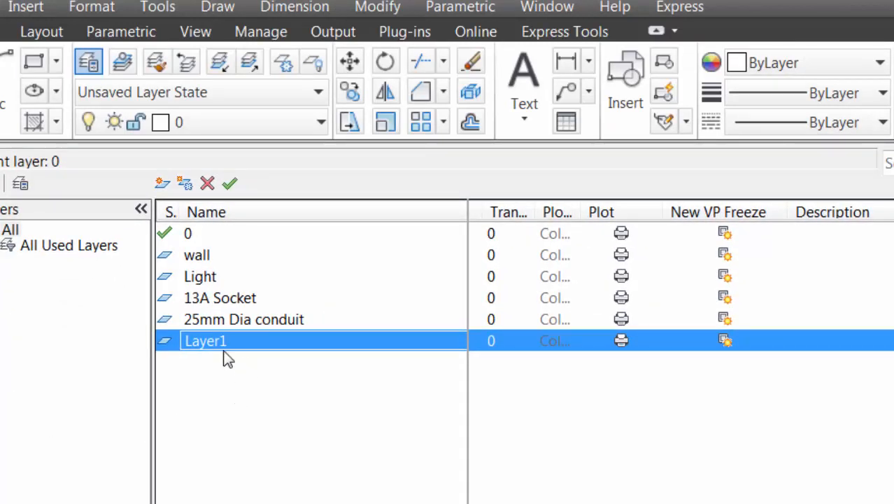
pyautogui.click(239, 342)
pyautogui.write('Door')
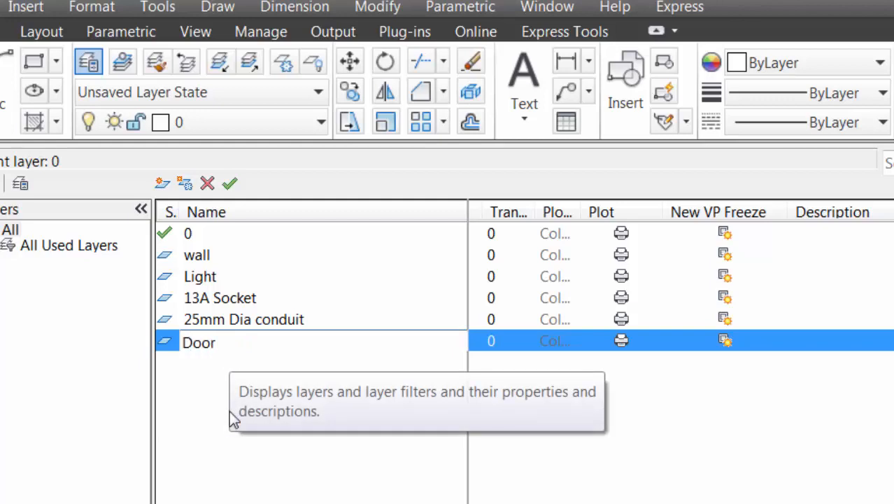
pyautogui.press('Return')
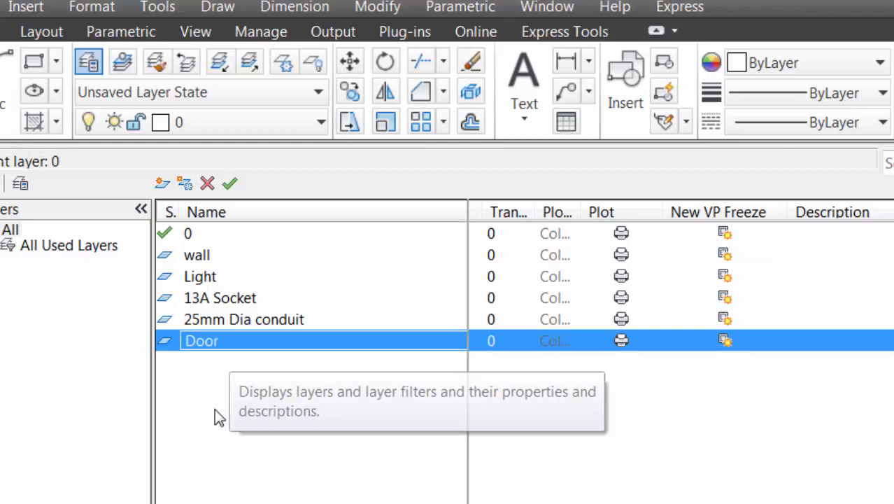
# Assign the room's outer wall outline to the wall layer
pyautogui.click(199, 258)
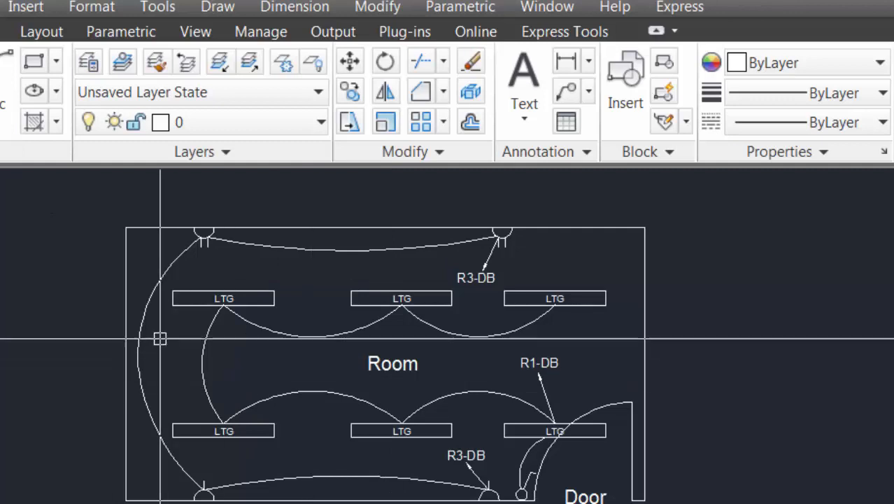
pyautogui.hotkey('ctrl', 'a')
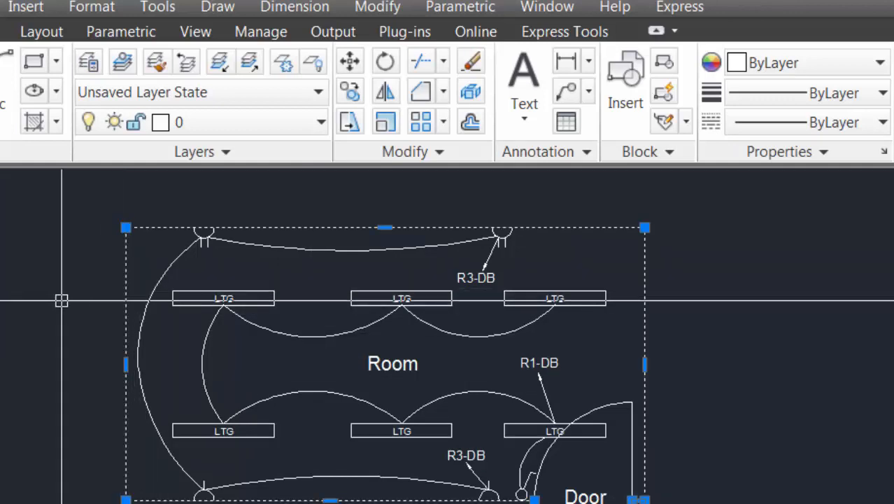
pyautogui.click(205, 119)
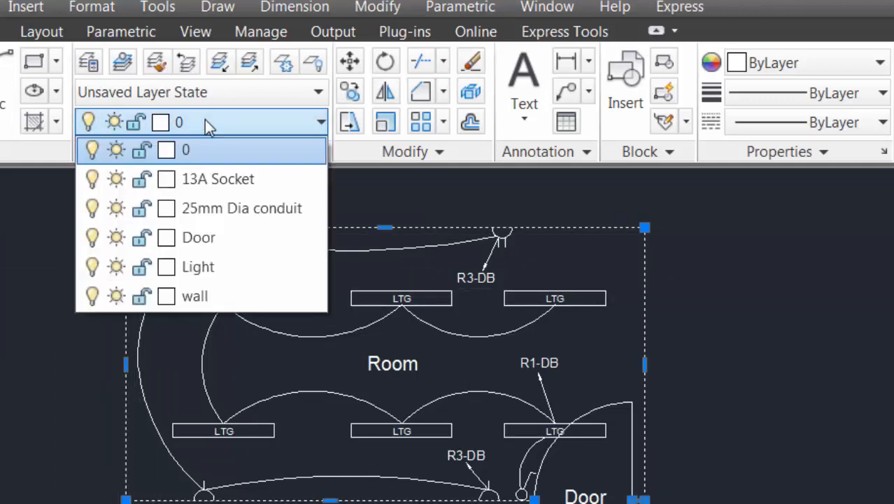
pyautogui.click(190, 299)
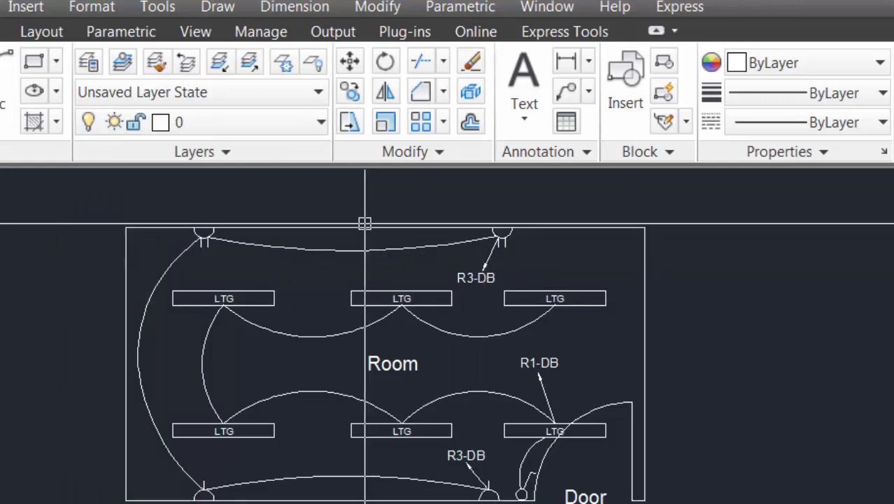
pyautogui.press('Escape')
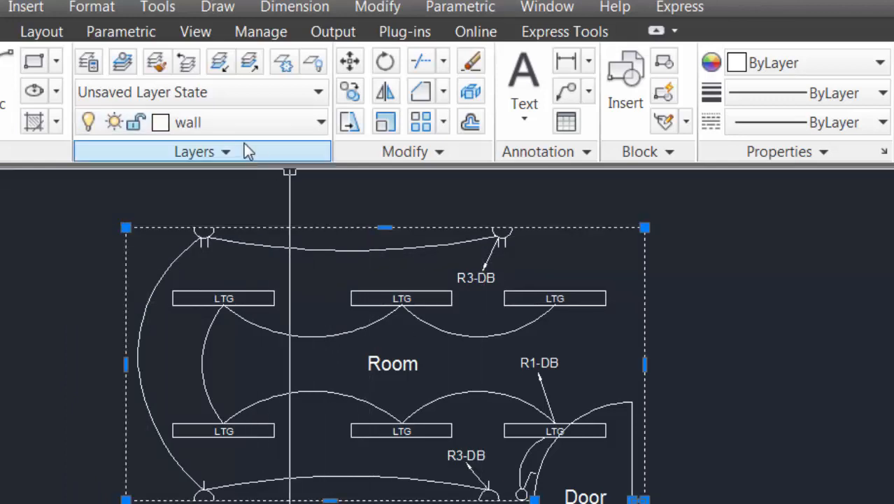
# Assign all six LTG light fittings, including their labels, to the Light layer
pyautogui.click(246, 291)
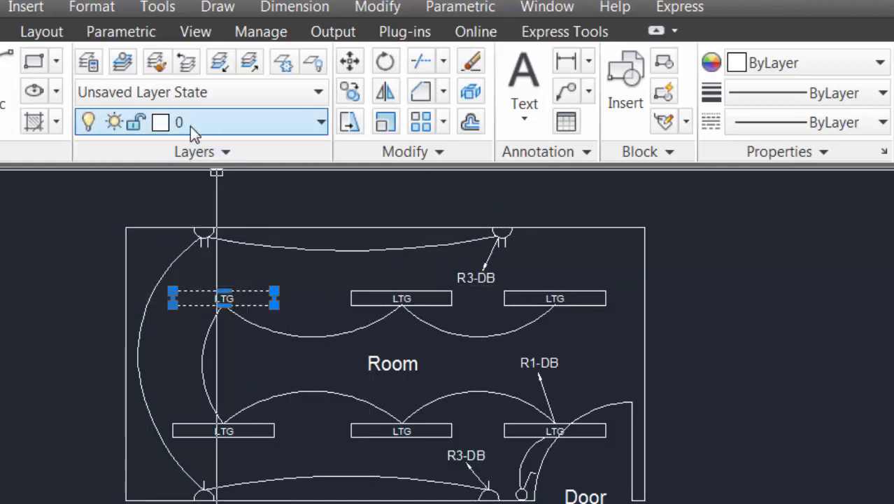
pyautogui.press('Escape')
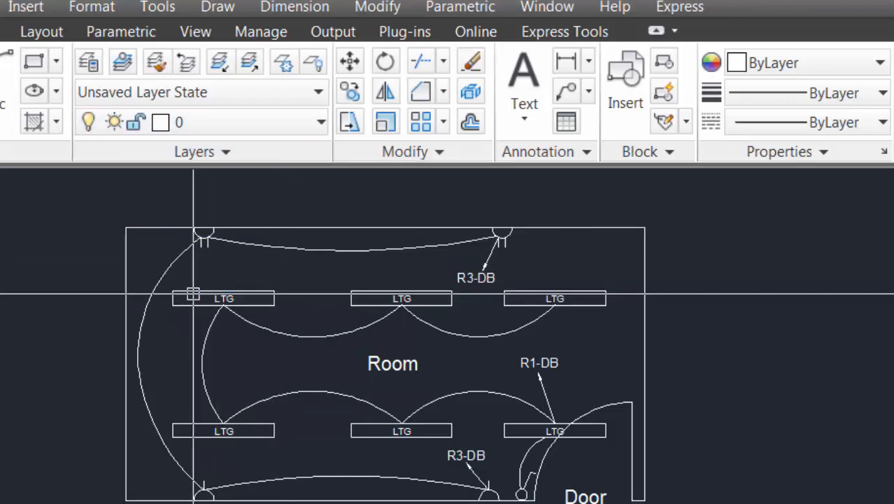
pyautogui.scroll(3, 194, 296)
pyautogui.click(127, 261)
pyautogui.scroll(-3, 251, 354)
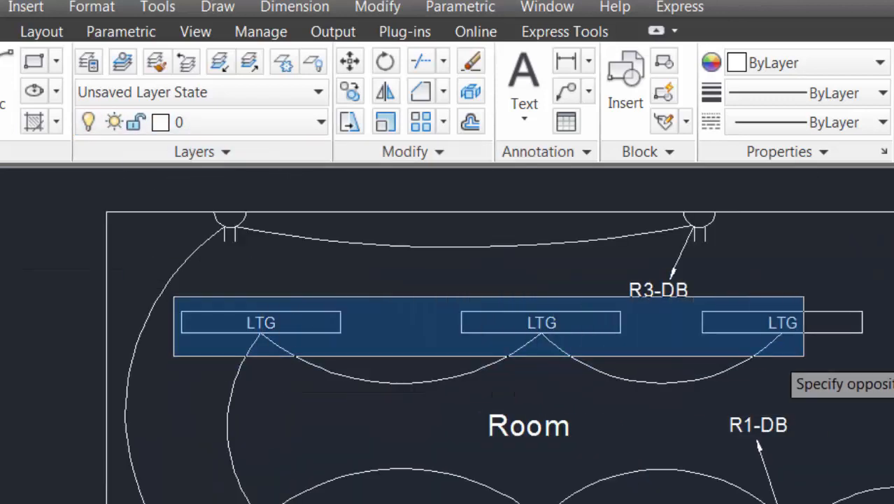
pyautogui.click(882, 352)
pyautogui.moveTo(616, 406); pyautogui.dragTo(573, 304, button='middle')
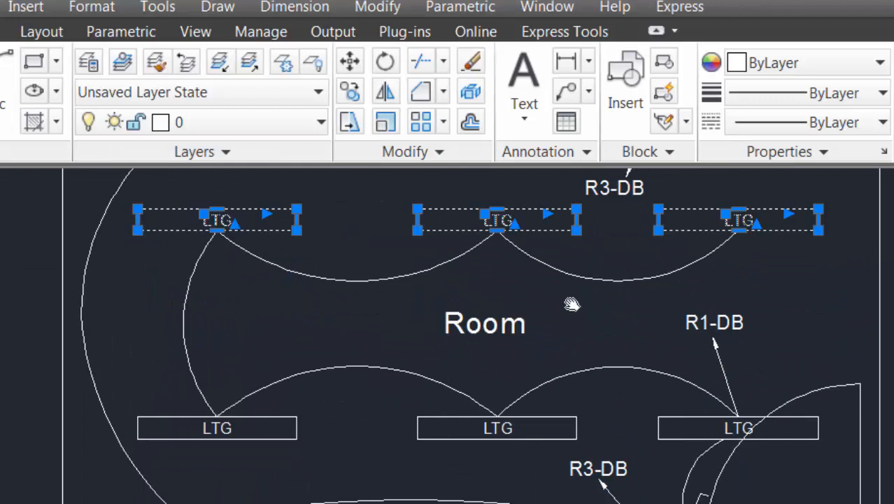
pyautogui.click(125, 405)
pyautogui.click(838, 447)
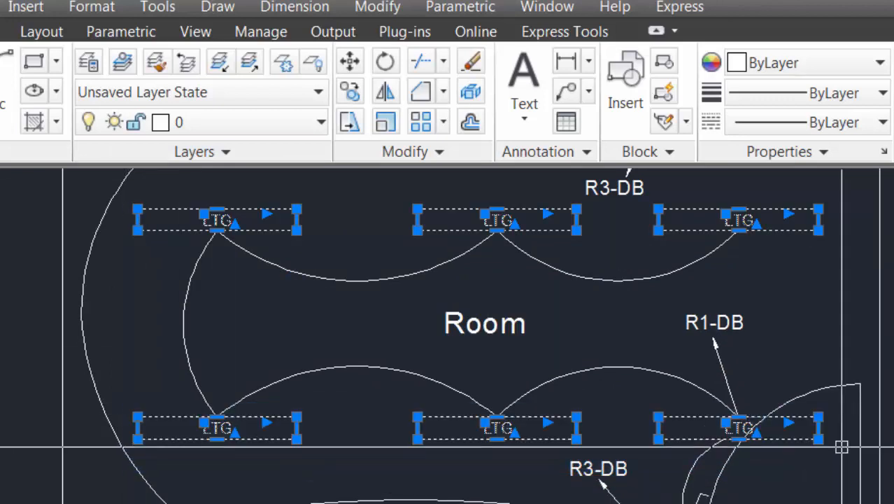
pyautogui.click(247, 126)
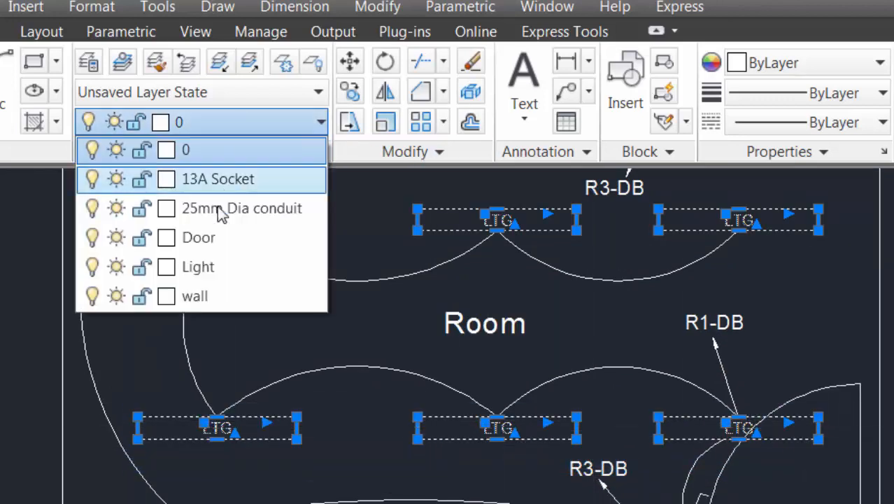
pyautogui.click(207, 271)
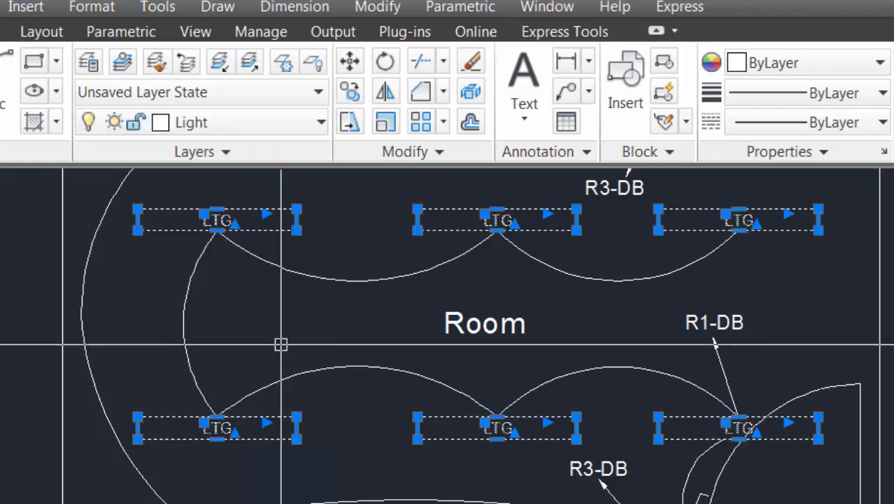
pyautogui.press('Escape')
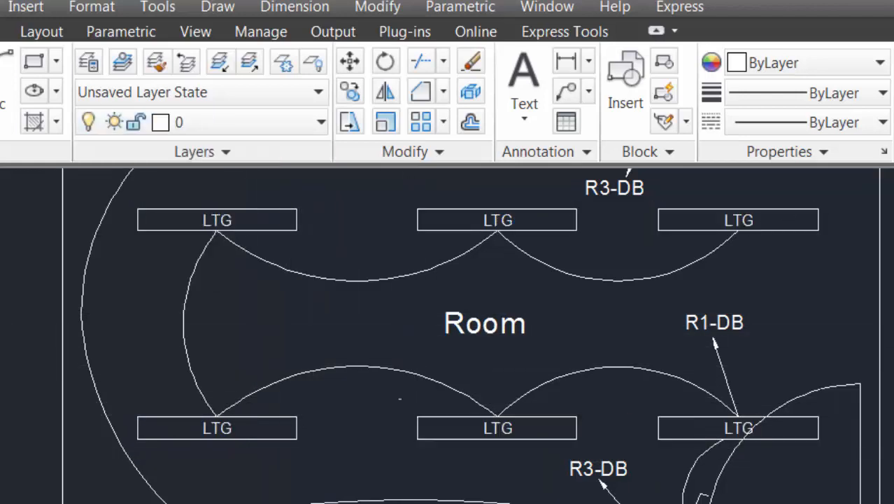
# Assign the conduit arcs linking the lights, the switch and the sockets to the 25mm Dia conduit layer
pyautogui.click(402, 399)
pyautogui.click(193, 275)
pyautogui.click(674, 245)
pyautogui.click(597, 384)
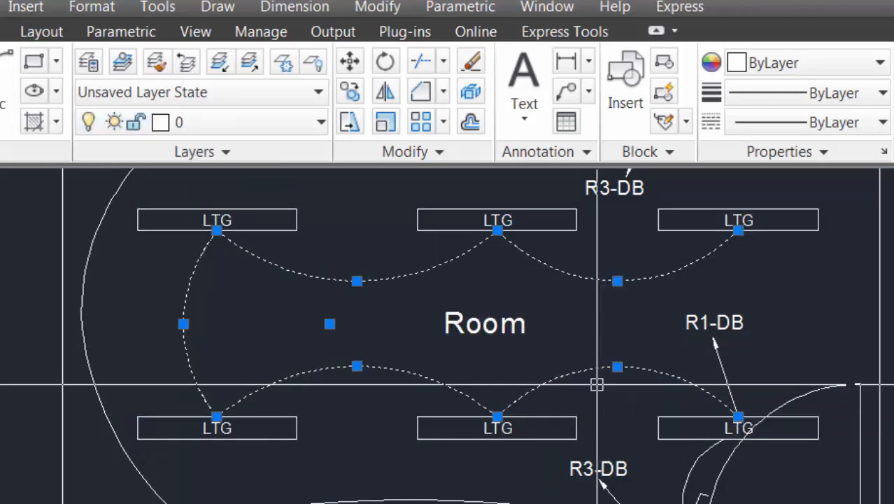
pyautogui.click(465, 495)
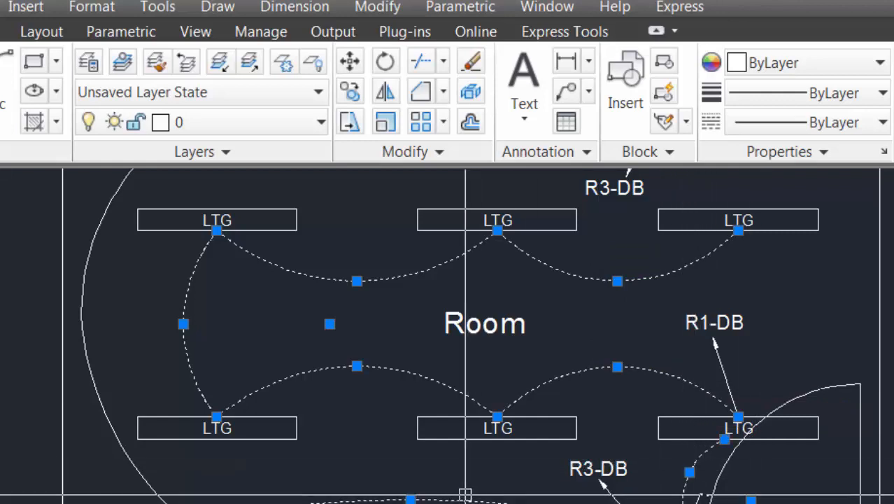
pyautogui.click(157, 483)
pyautogui.moveTo(326, 229); pyautogui.dragTo(313, 350, button='middle')
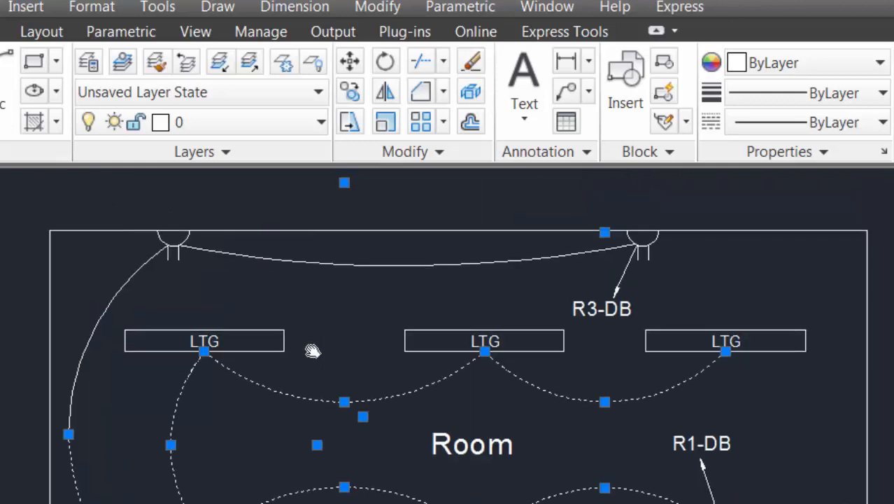
pyautogui.click(134, 290)
pyautogui.click(221, 111)
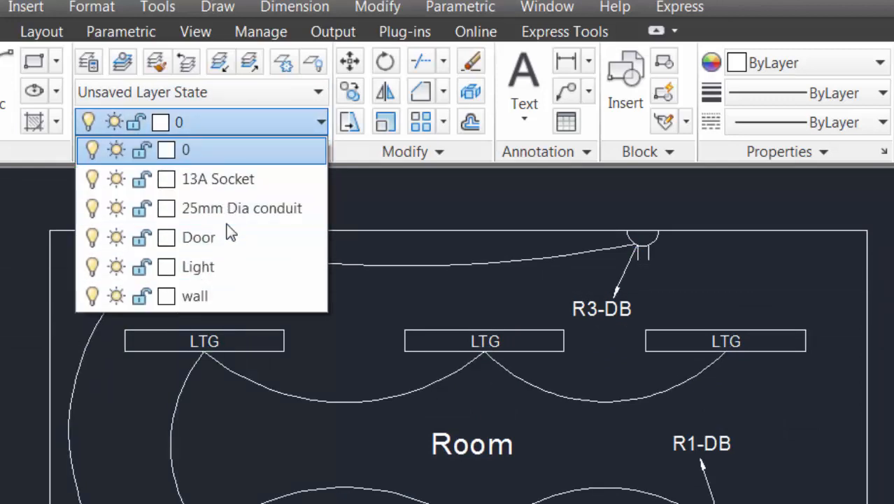
pyautogui.click(227, 212)
pyautogui.press('Escape')
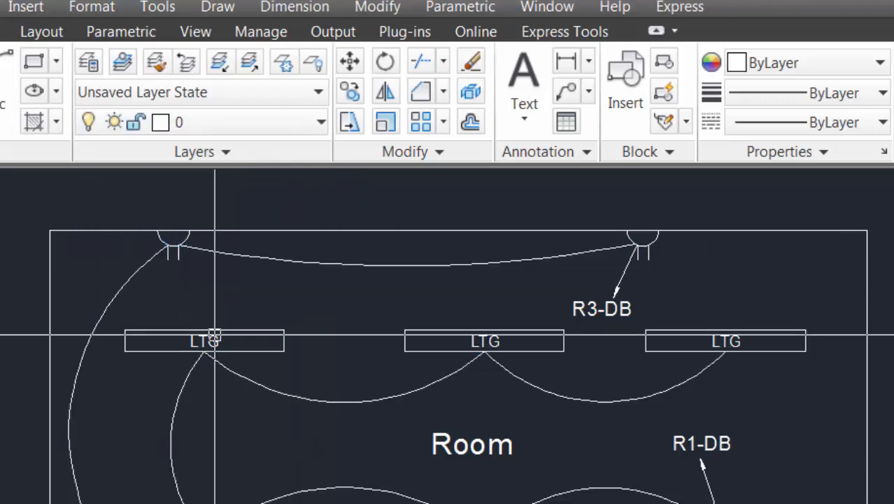
# Assign the four socket symbols on the room's lower and upper walls to the 13A Socket layer
pyautogui.scroll(-2, 243, 358)
pyautogui.moveTo(243, 358); pyautogui.dragTo(176, 312, button='middle')
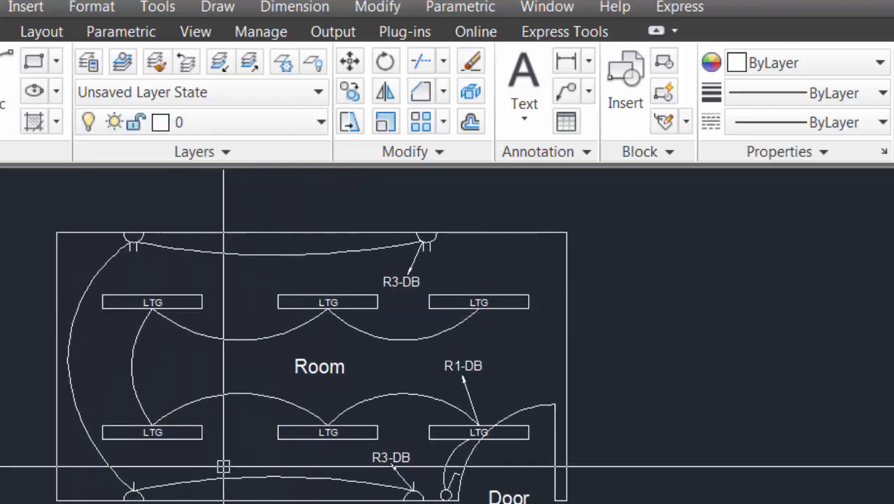
pyautogui.scroll(4, 144, 483)
pyautogui.click(144, 482)
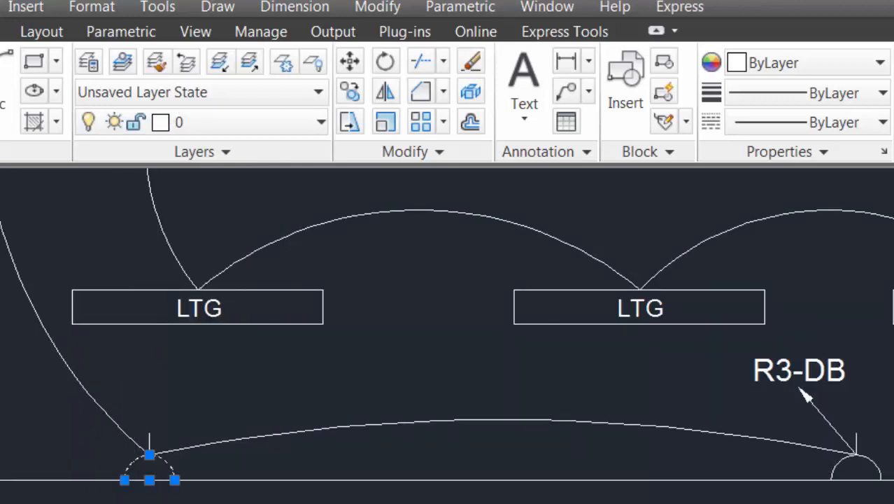
pyautogui.click(99, 381)
pyautogui.click(256, 502)
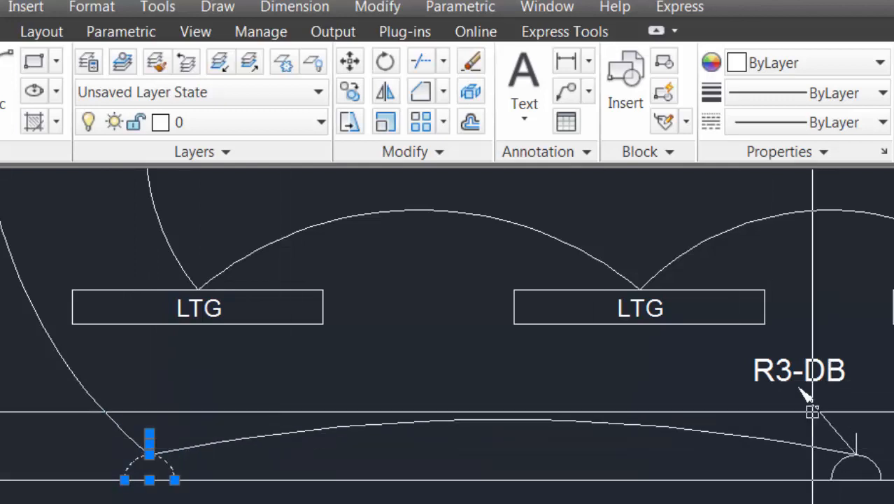
pyautogui.click(796, 418)
pyautogui.click(890, 498)
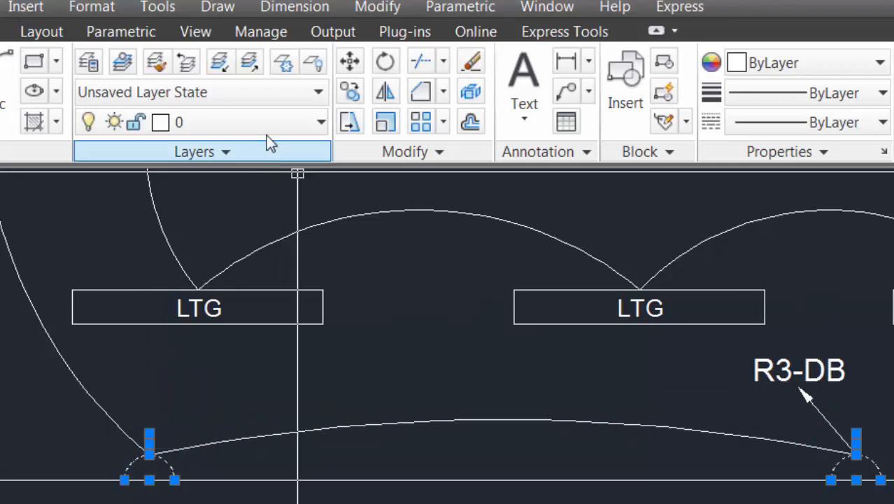
pyautogui.scroll(-6, 293, 376)
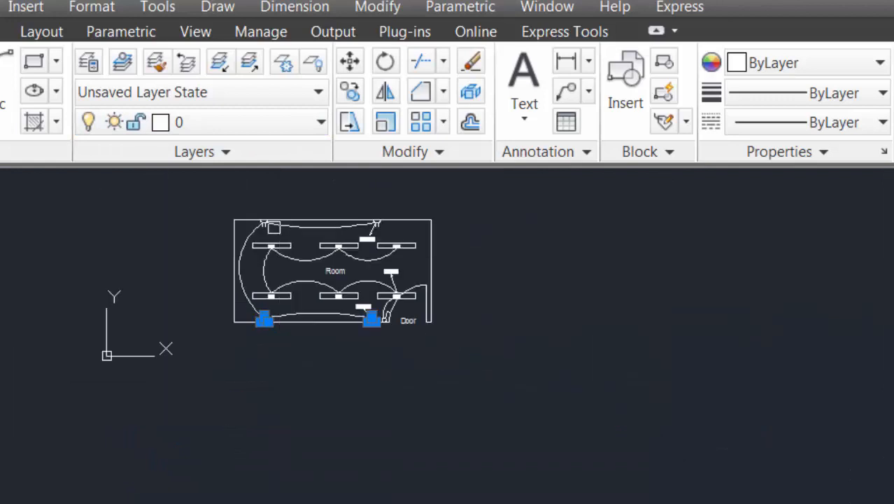
pyautogui.scroll(7, 208, 235)
pyautogui.click(208, 235)
pyautogui.click(316, 319)
pyautogui.click(634, 255)
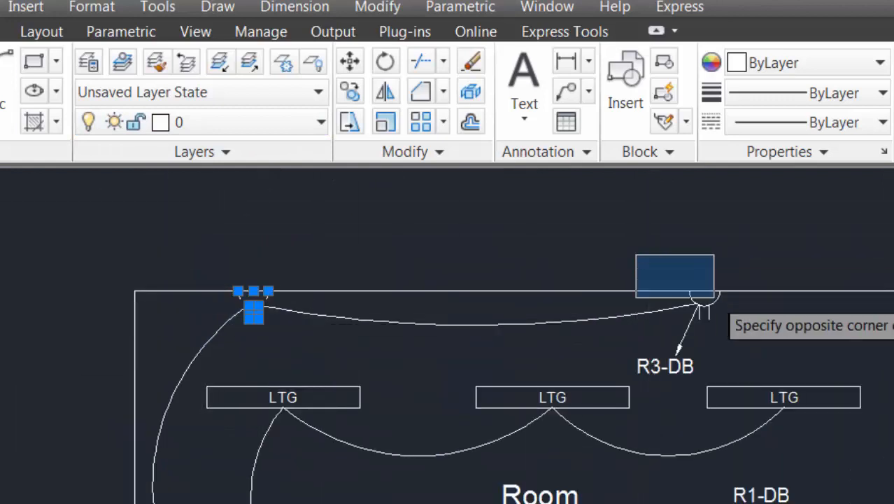
pyautogui.click(700, 313)
pyautogui.click(210, 124)
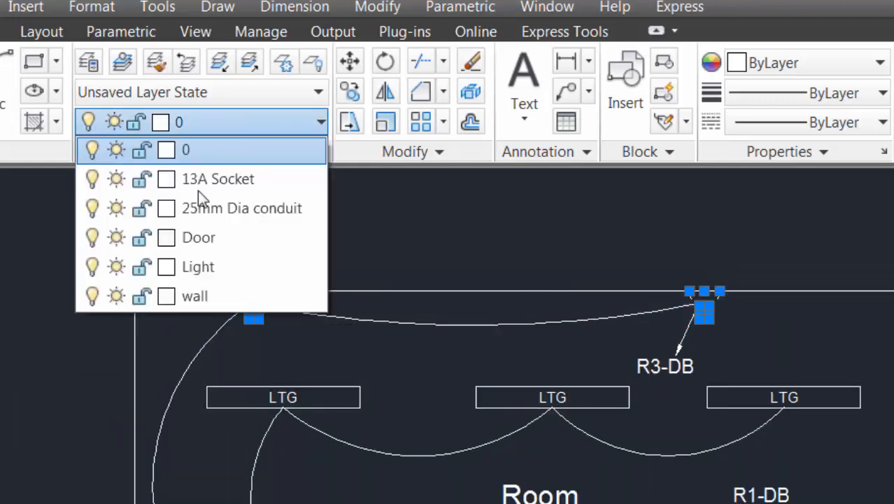
pyautogui.click(224, 178)
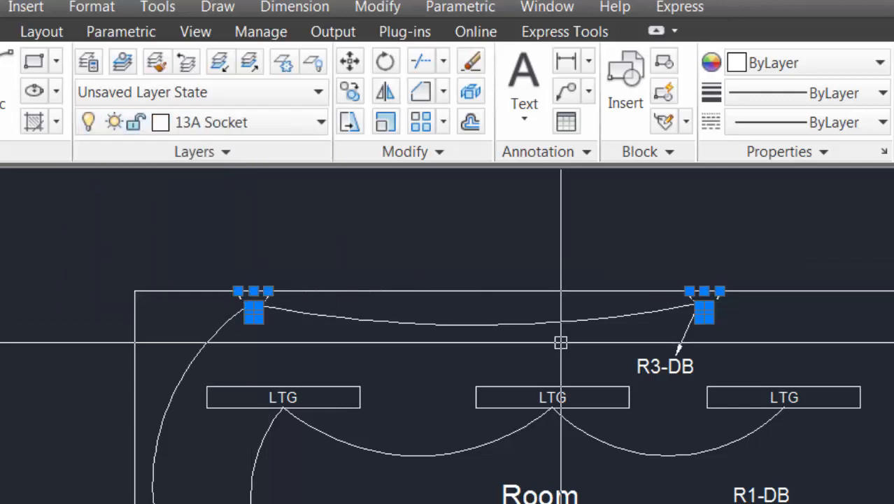
pyautogui.scroll(-2, 586, 319)
pyautogui.moveTo(605, 405); pyautogui.dragTo(528, 343, button='middle')
pyautogui.press('Escape')
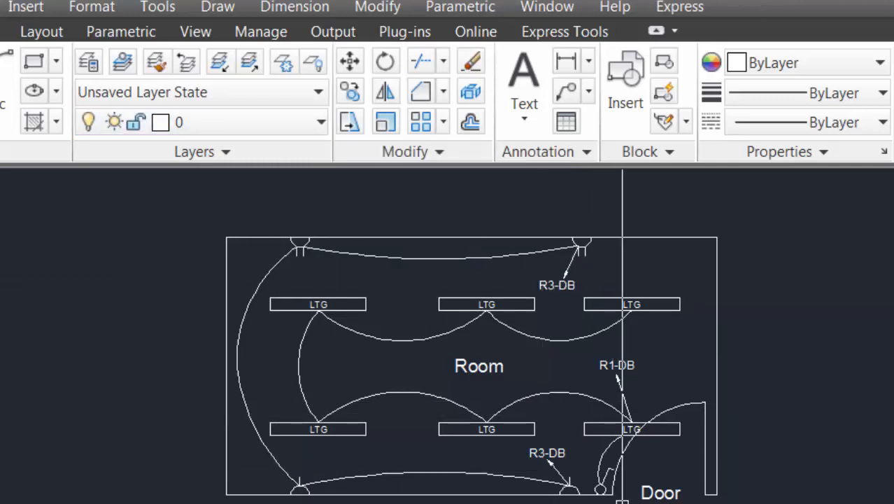
# Assign the door's swing arc and door leaf line to the Door layer
pyautogui.scroll(2, 622, 500)
pyautogui.click(718, 342)
pyautogui.click(748, 402)
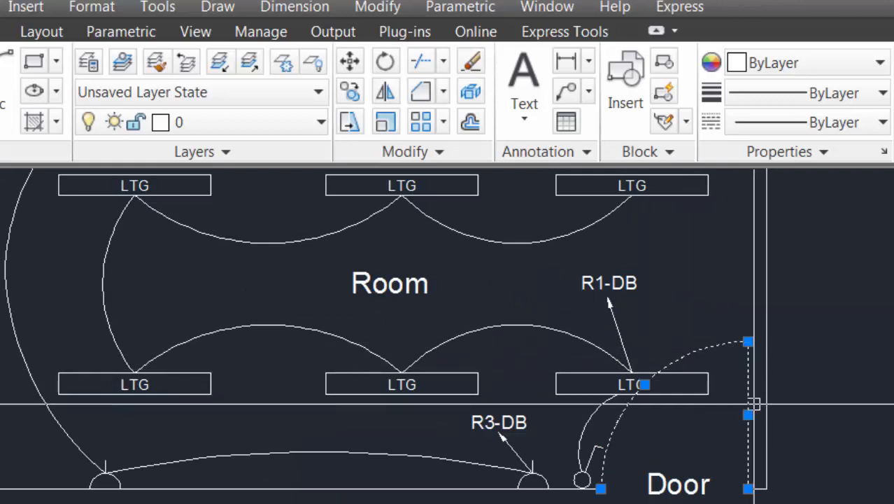
pyautogui.click(252, 128)
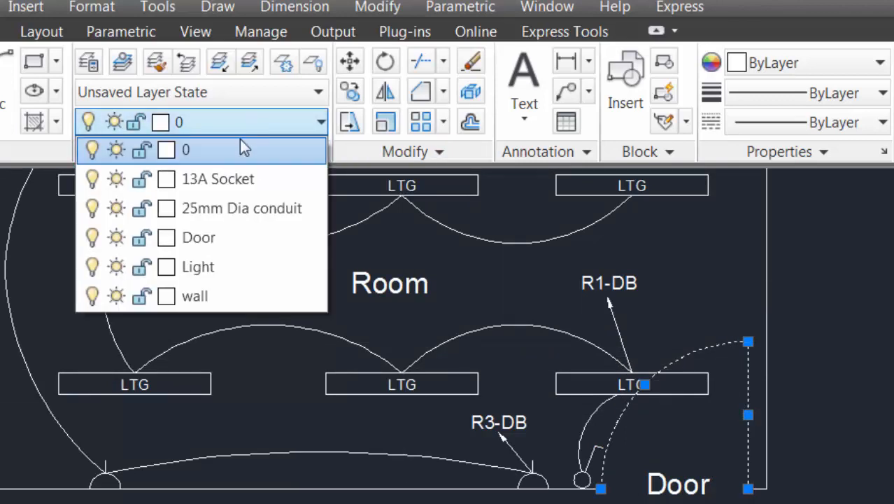
pyautogui.click(198, 237)
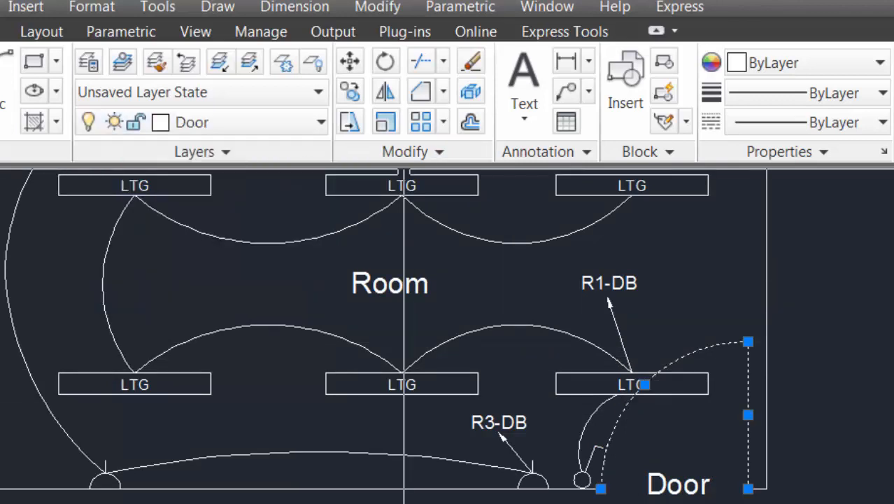
pyautogui.press('Escape')
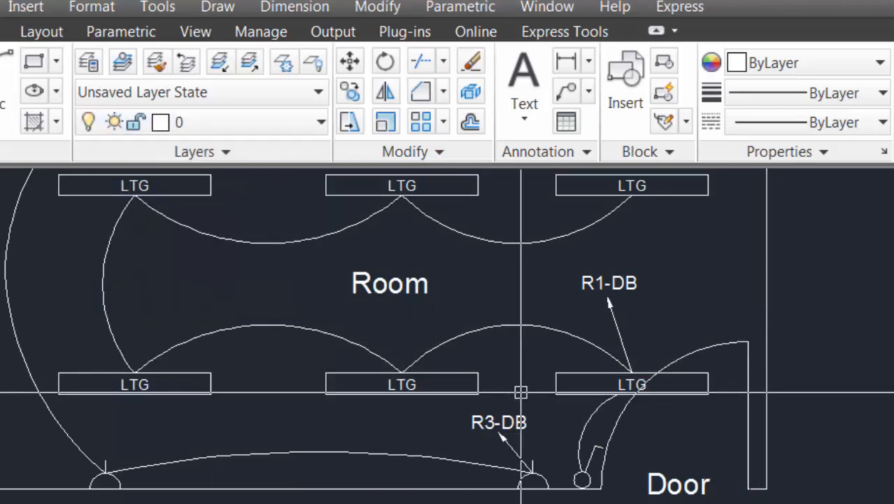
# Create a new layer named 1 gang switch
pyautogui.click(90, 62)
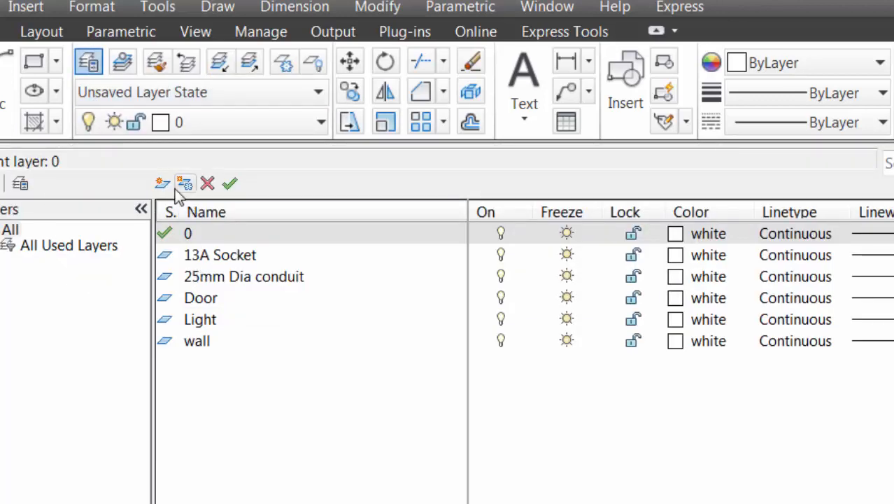
pyautogui.click(162, 183)
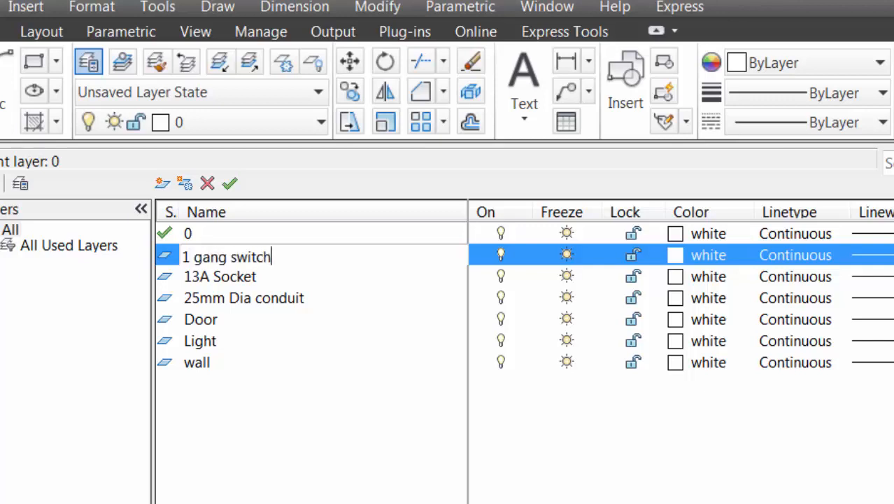
pyautogui.press('Return')
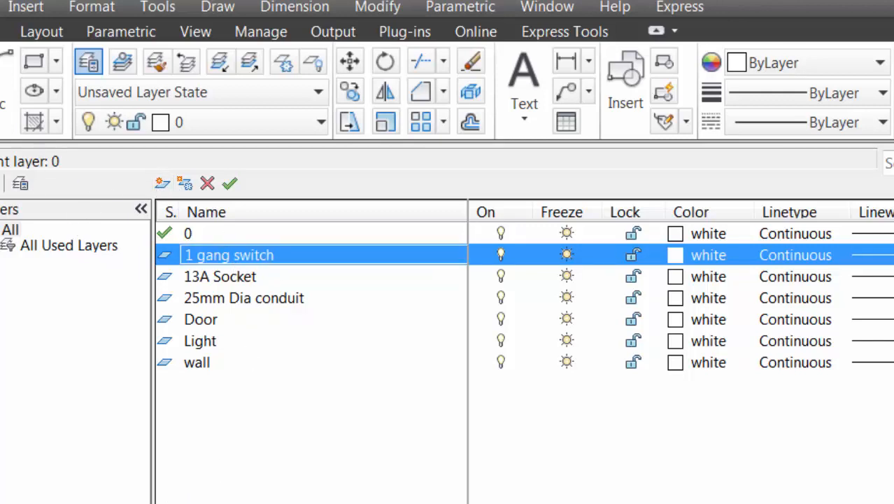
pyautogui.scroll(5, 605, 482)
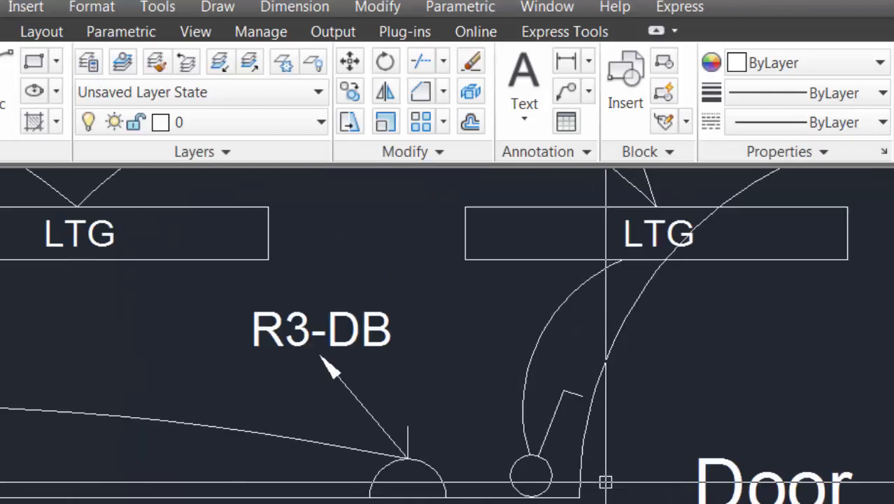
# Assign the switch symbol's circle and lever lines beside the door to the 1 gang switch layer
pyautogui.click(552, 474)
pyautogui.click(552, 423)
pyautogui.click(584, 367)
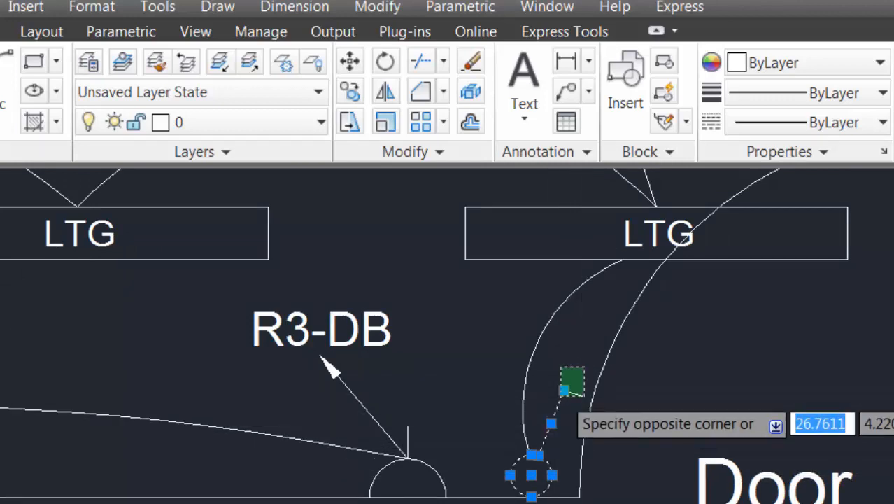
pyautogui.click(564, 391)
pyautogui.click(269, 121)
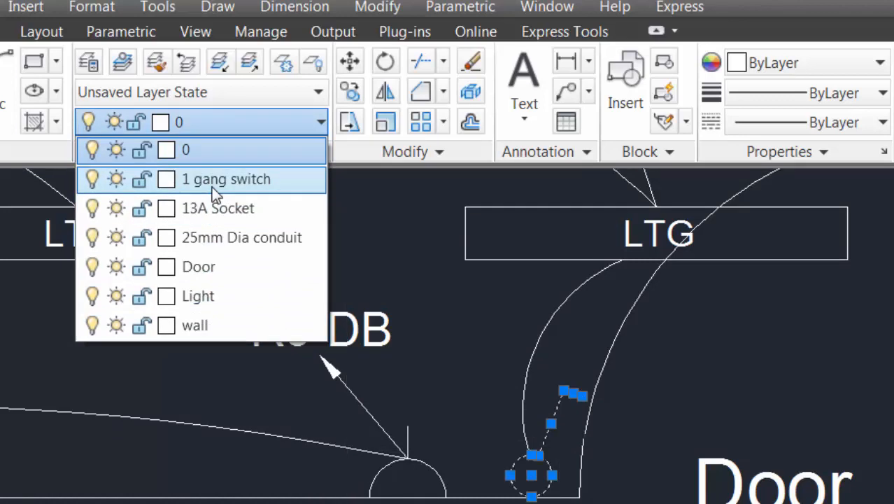
pyautogui.click(212, 179)
pyautogui.press('Escape')
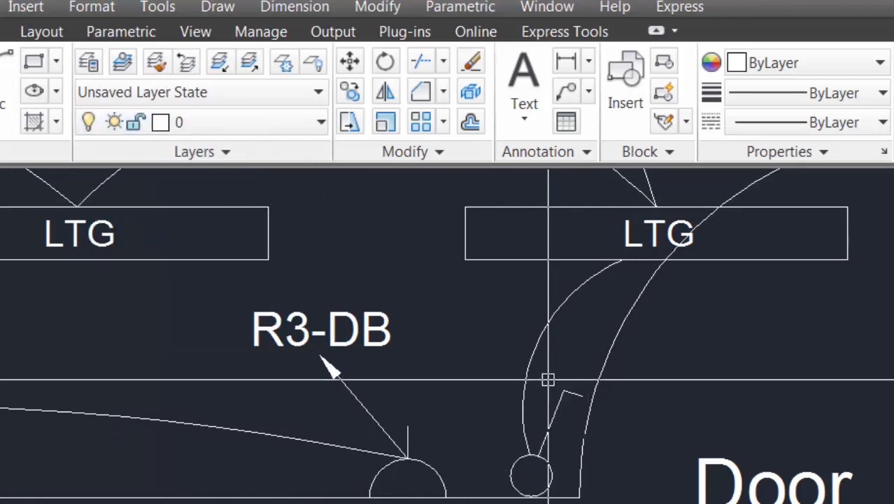
# Create a new layer named text
pyautogui.scroll(-4, 548, 379)
pyautogui.moveTo(463, 369)
pyautogui.mouseDown(button='middle')
pyautogui.moveTo(463, 409)
pyautogui.moveTo(510, 449)
pyautogui.mouseUp(button='middle')
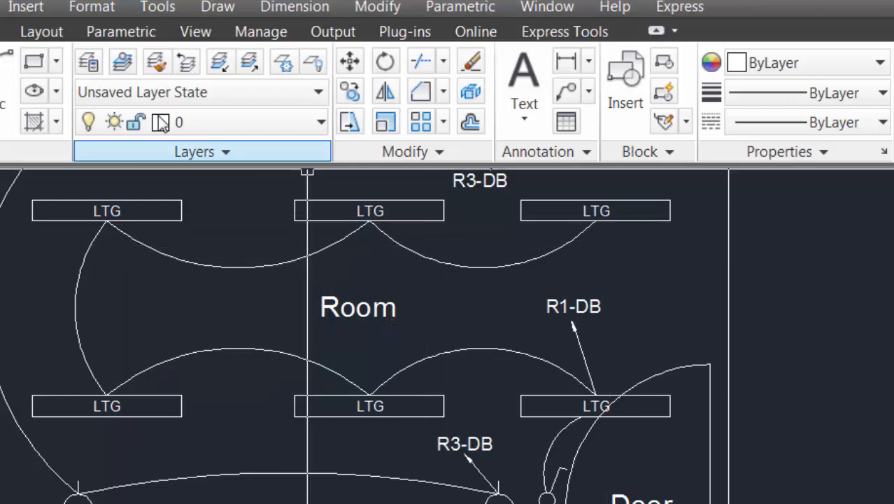
pyautogui.click(91, 62)
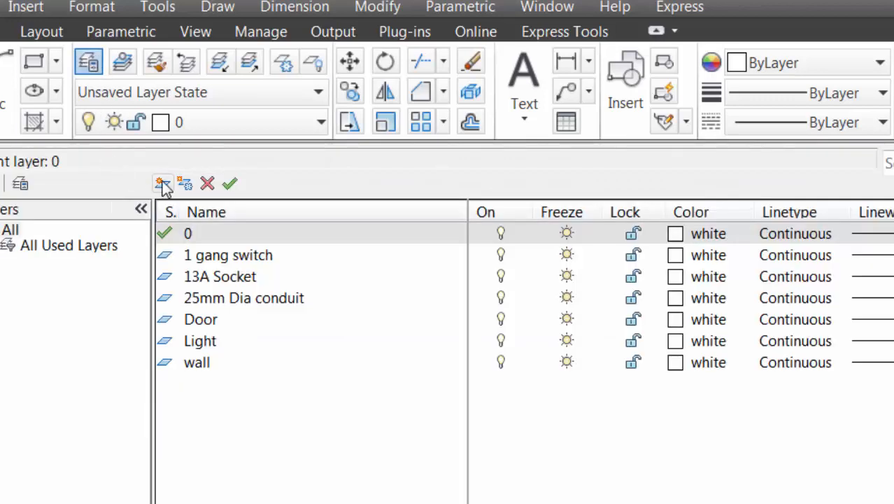
pyautogui.click(162, 184)
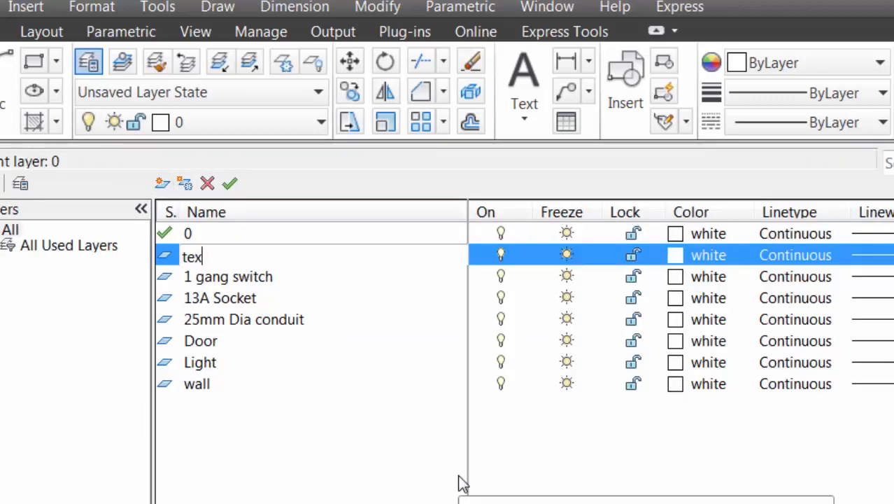
pyautogui.click(287, 383)
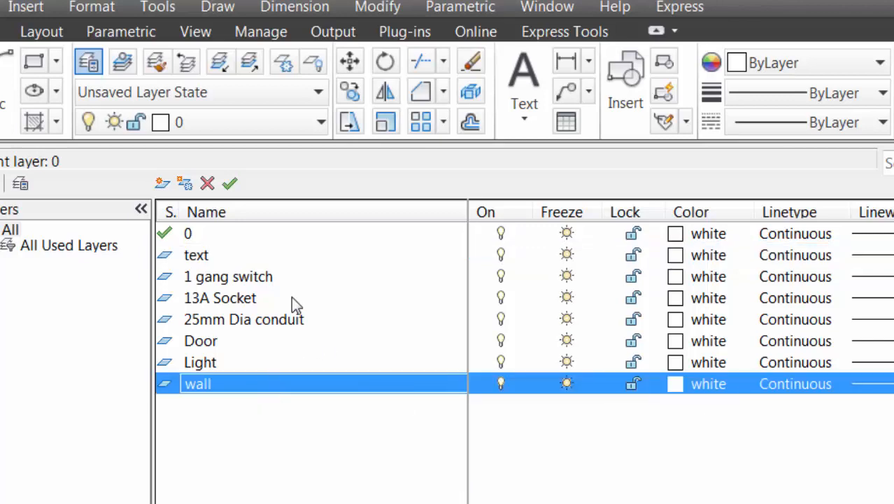
pyautogui.click(292, 256)
pyautogui.click(1, 155)
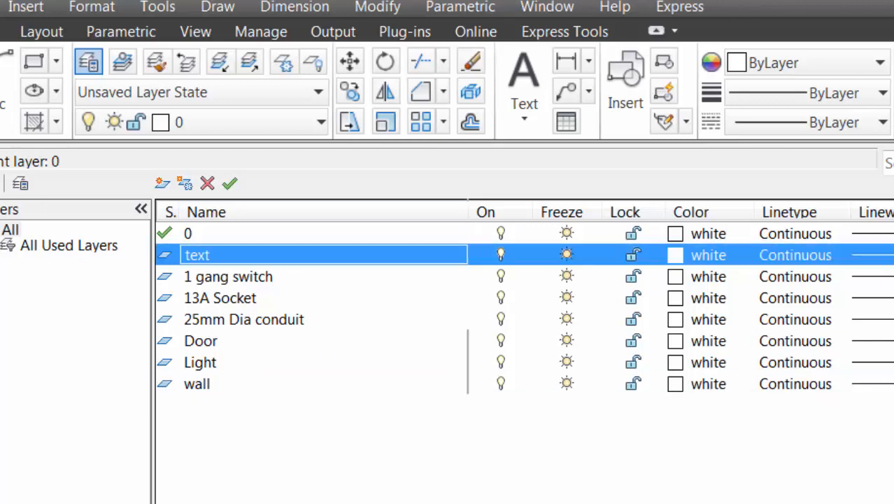
# Assign the Room and Door labels, the R1-DB and R3-DB tags and all six LTG labels to the text layer
pyautogui.click(358, 307)
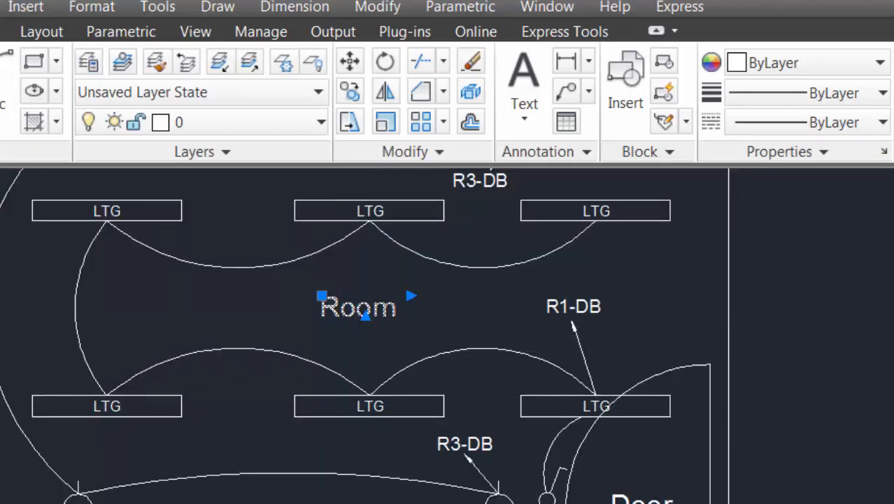
pyautogui.click(576, 304)
pyautogui.click(489, 179)
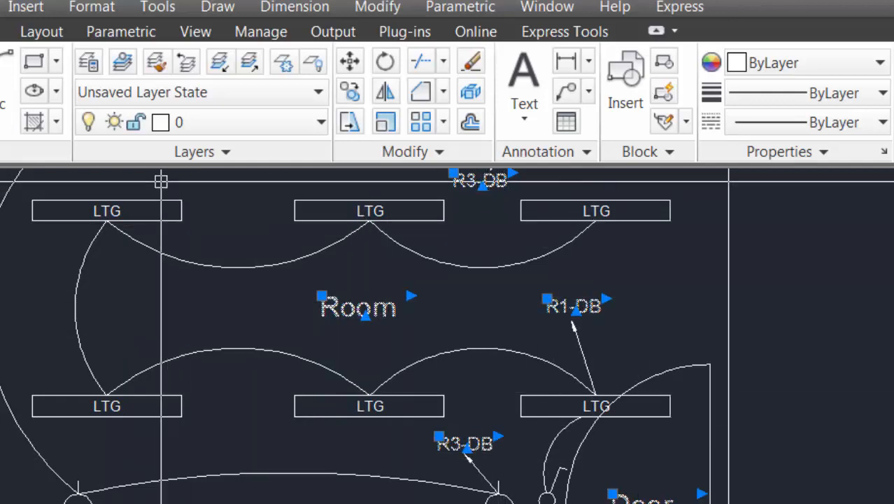
pyautogui.click(105, 404)
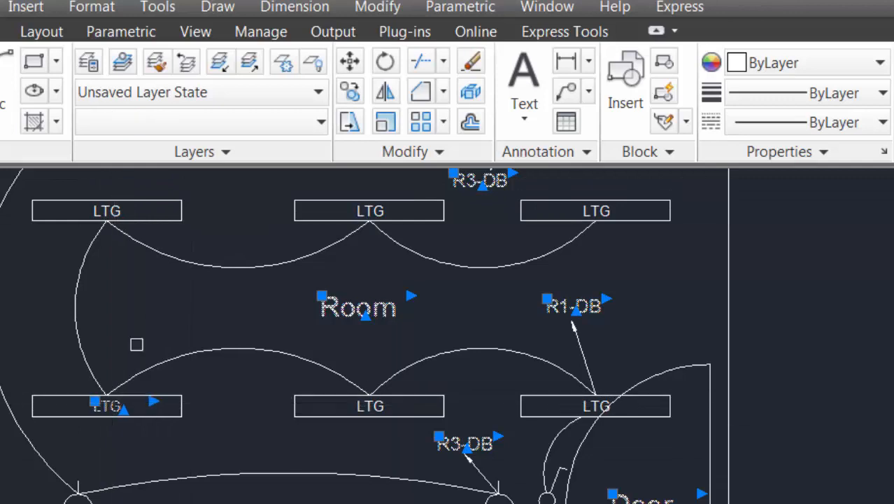
pyautogui.click(130, 210)
pyautogui.click(373, 209)
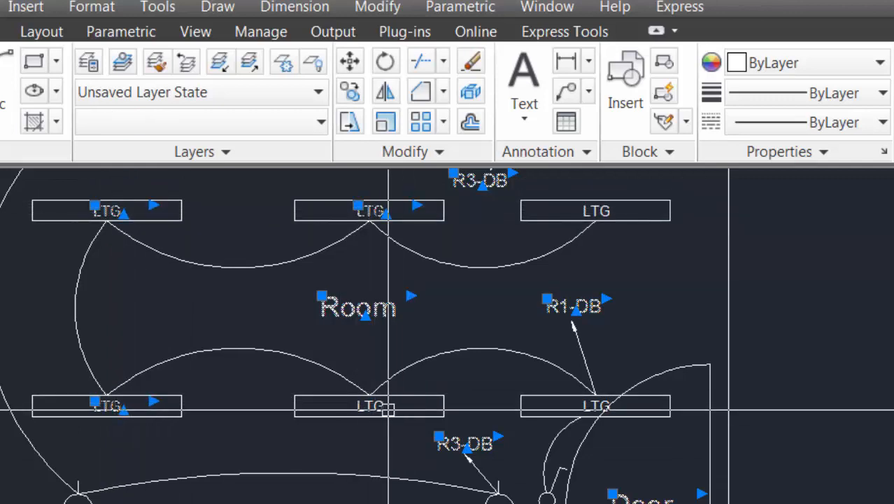
pyautogui.click(379, 407)
pyautogui.click(593, 406)
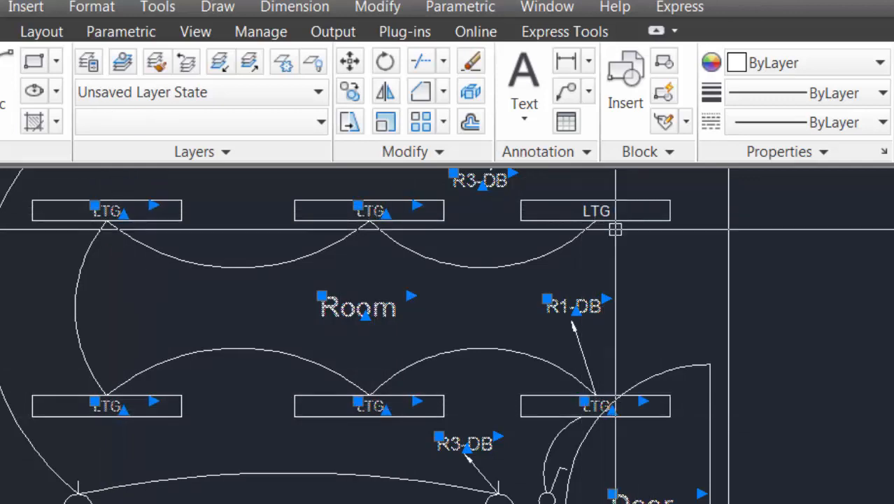
pyautogui.click(592, 215)
pyautogui.click(597, 209)
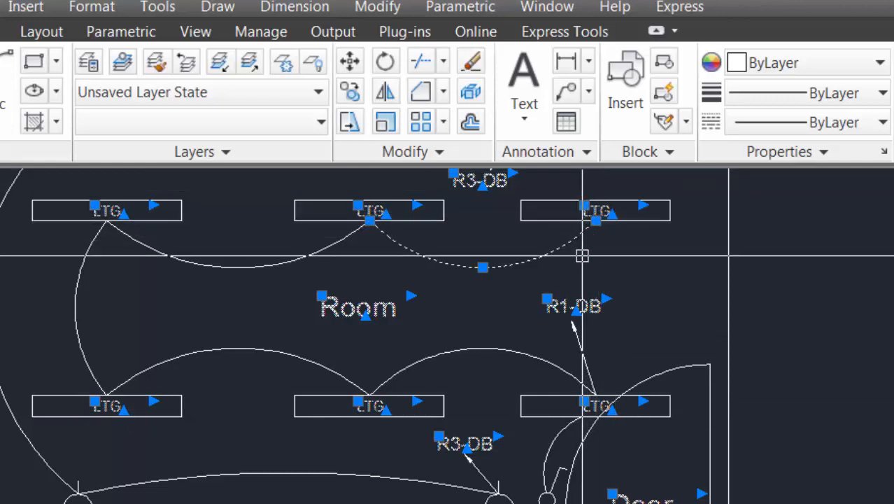
pyautogui.scroll(3, 527, 201)
pyautogui.scroll(-3, 563, 201)
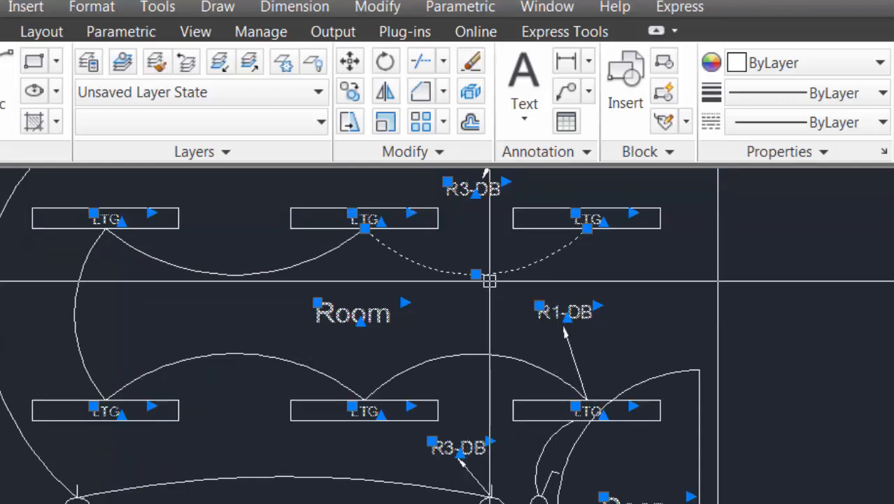
pyautogui.moveTo(485, 278)
pyautogui.mouseDown(button='middle')
pyautogui.moveTo(498, 276)
pyautogui.moveTo(445, 371)
pyautogui.mouseUp(button='middle')
pyautogui.scroll(2, 445, 371)
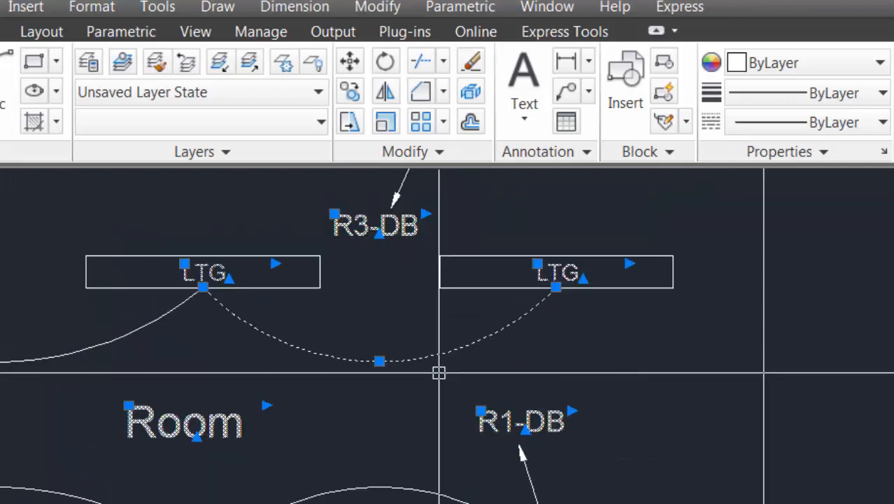
pyautogui.keyDown('shift'); pyautogui.click(439, 386); pyautogui.keyUp('shift')
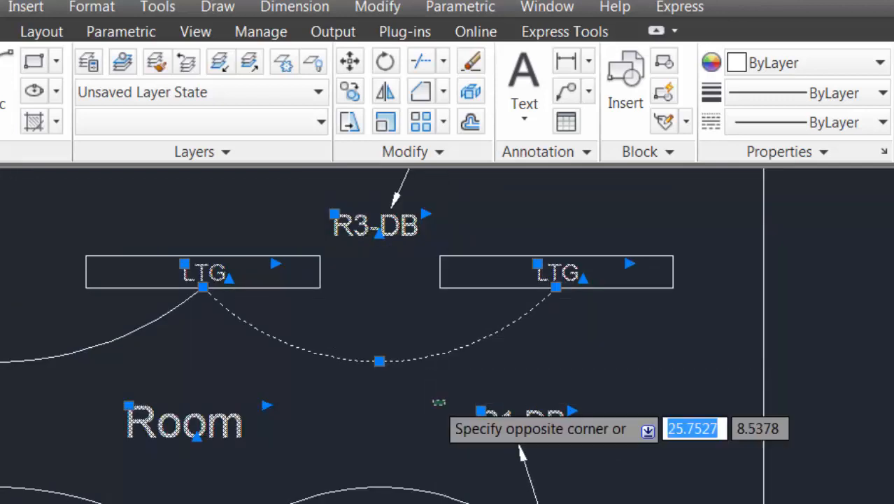
pyautogui.keyDown('shift'); pyautogui.click(344, 315); pyautogui.keyUp('shift')
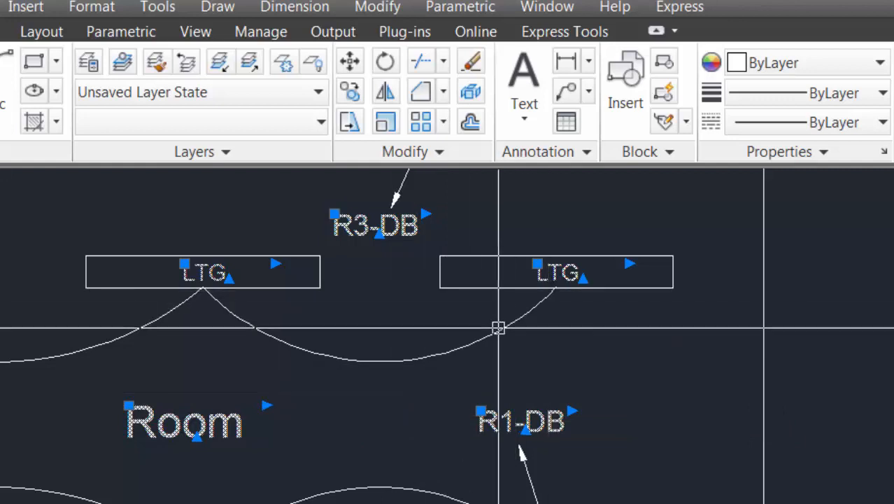
pyautogui.scroll(-4, 486, 314)
pyautogui.scroll(2, 470, 298)
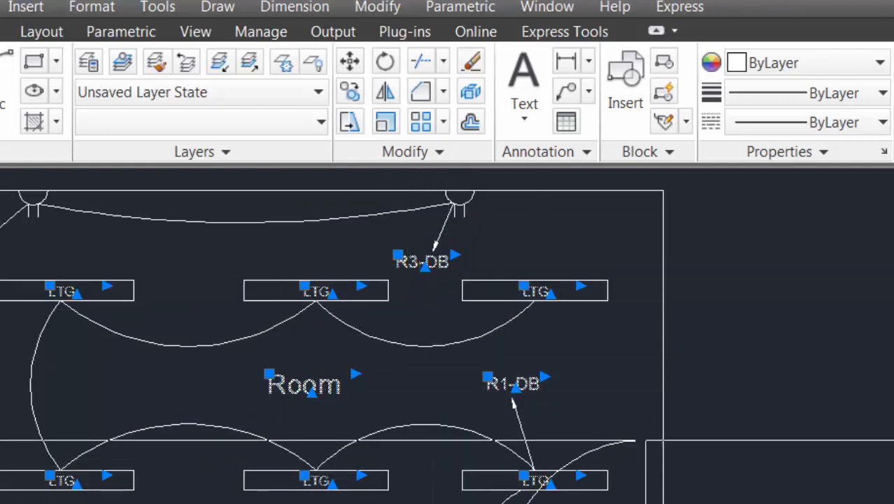
pyautogui.click(268, 119)
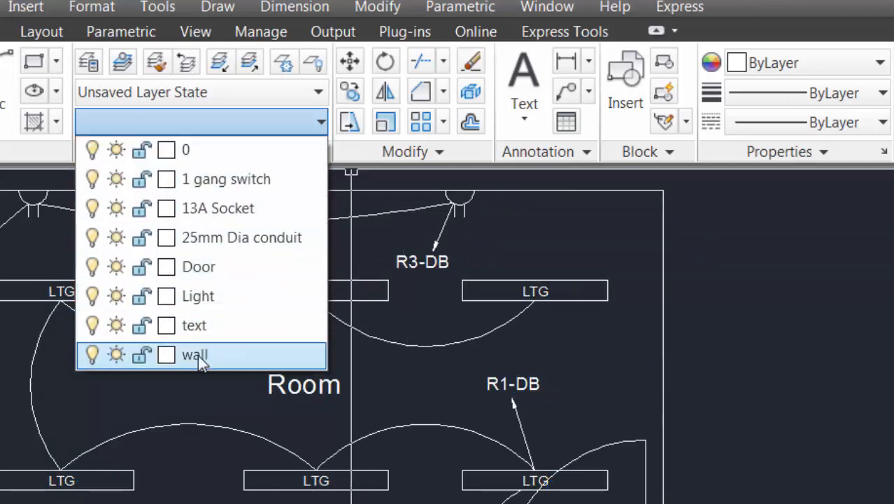
pyautogui.click(199, 326)
pyautogui.press('Escape')
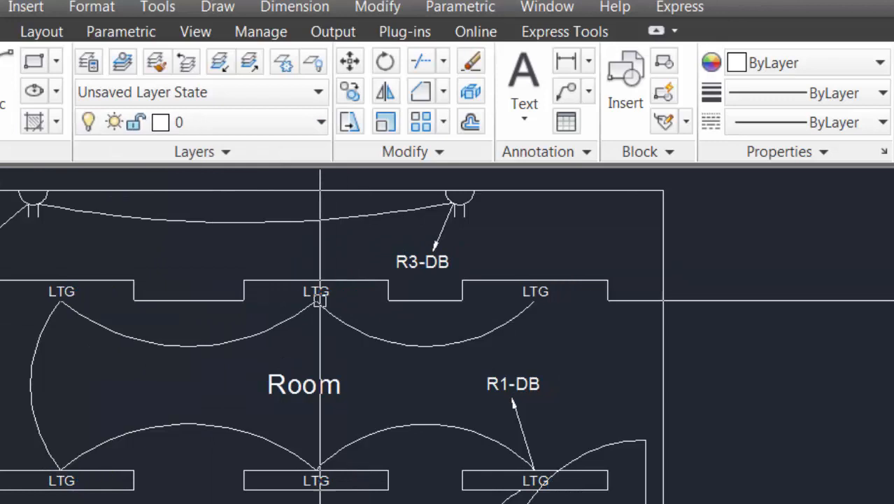
# Check the layer of the conduit arcs linking the sockets along the upper and left walls
pyautogui.scroll(-3, 111, 308)
pyautogui.moveTo(111, 308); pyautogui.dragTo(288, 299, button='middle')
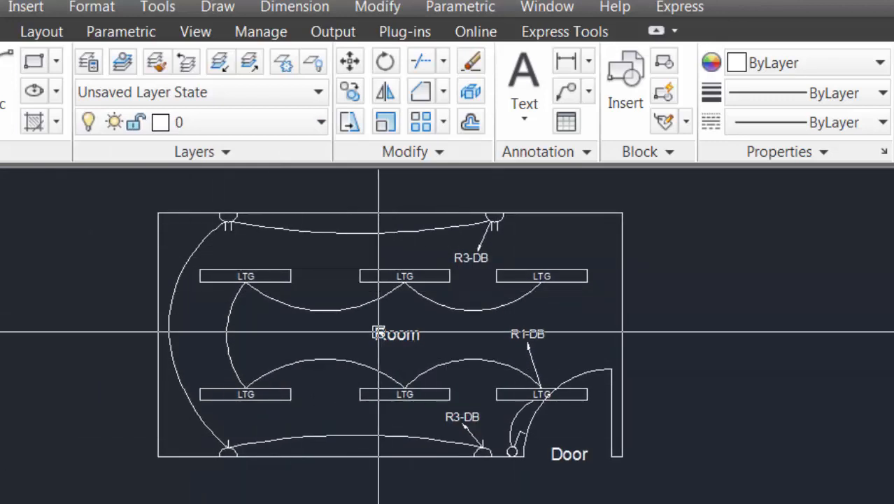
pyautogui.moveTo(376, 329); pyautogui.dragTo(333, 349, button='middle')
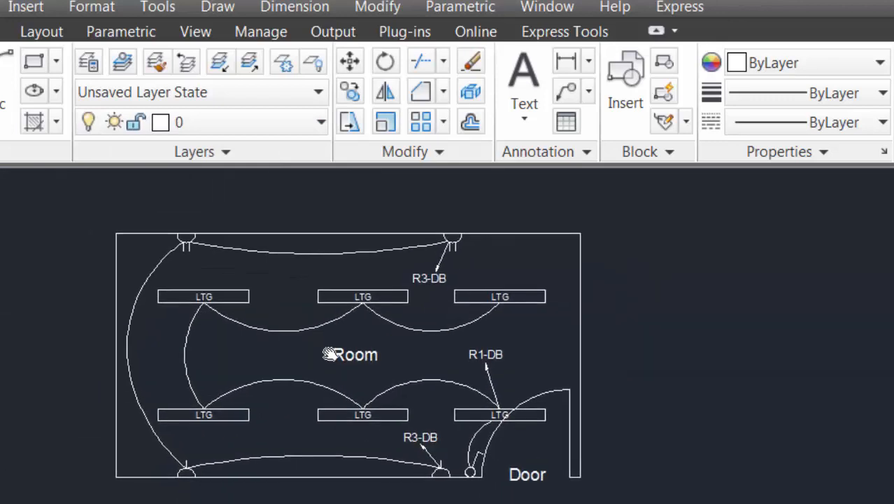
pyautogui.click(279, 254)
pyautogui.press('Escape')
pyautogui.click(168, 252)
pyautogui.press('Escape')
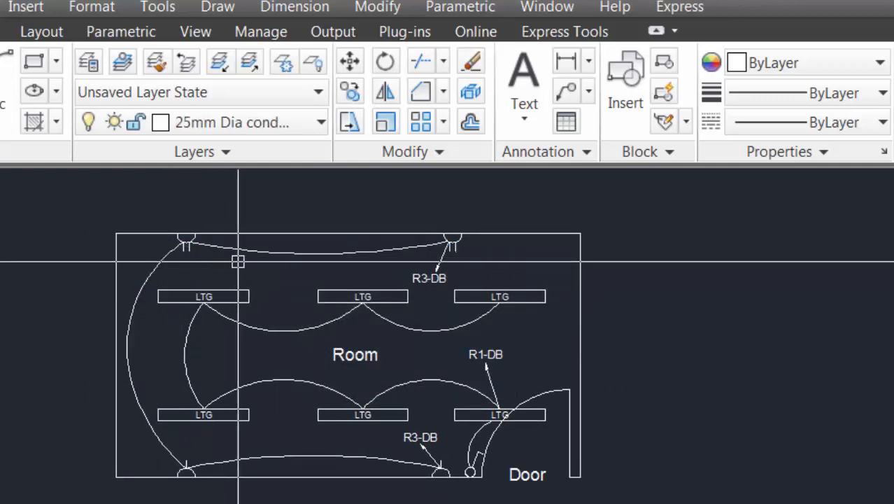
pyautogui.press('Escape')
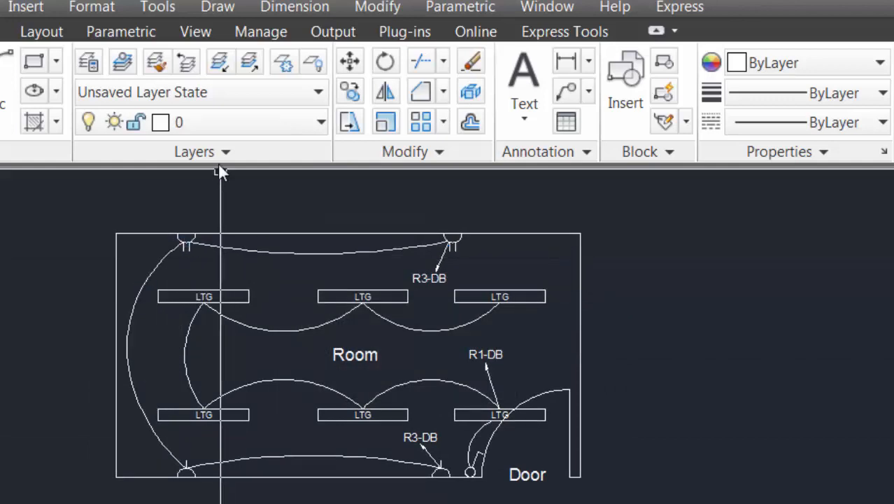
# Set the colour of the 25mm Dia conduit layer to red
pyautogui.click(208, 123)
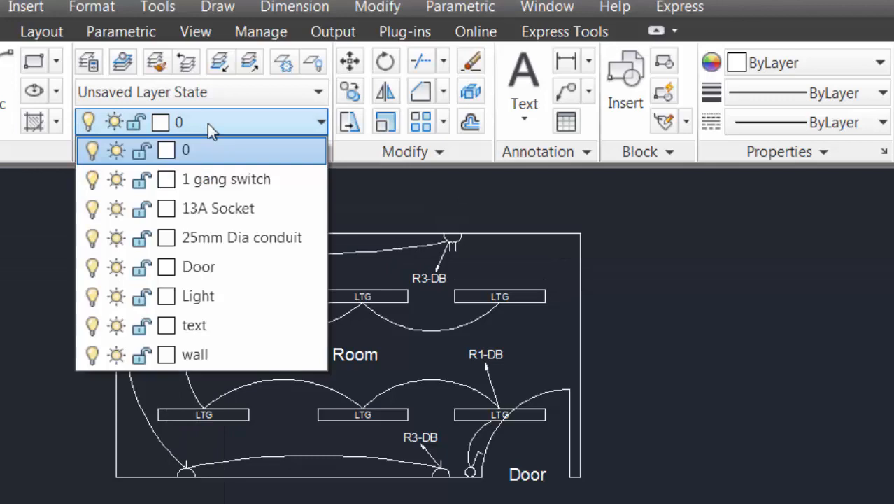
pyautogui.click(166, 238)
pyautogui.click(261, 382)
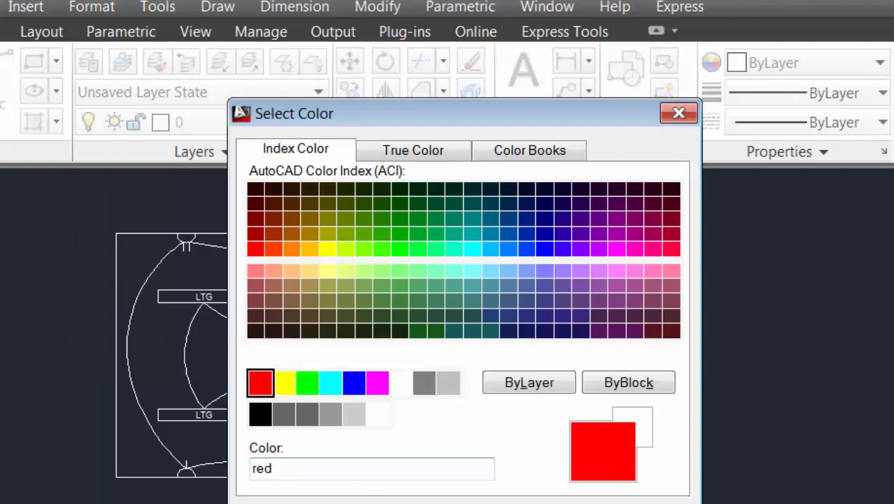
pyautogui.press('Return')
# Examine the layer and colour of the conduit arcs linking the light fittings across the whole plan
pyautogui.scroll(2, 389, 405)
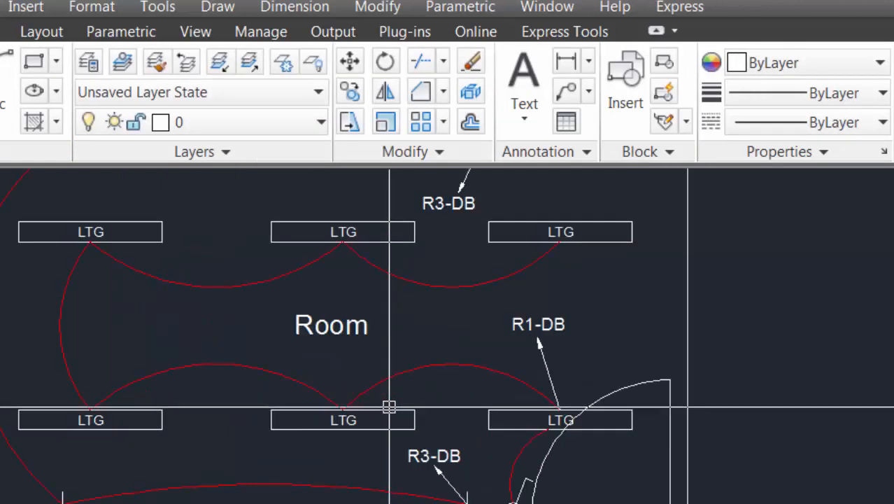
pyautogui.scroll(-4, 301, 424)
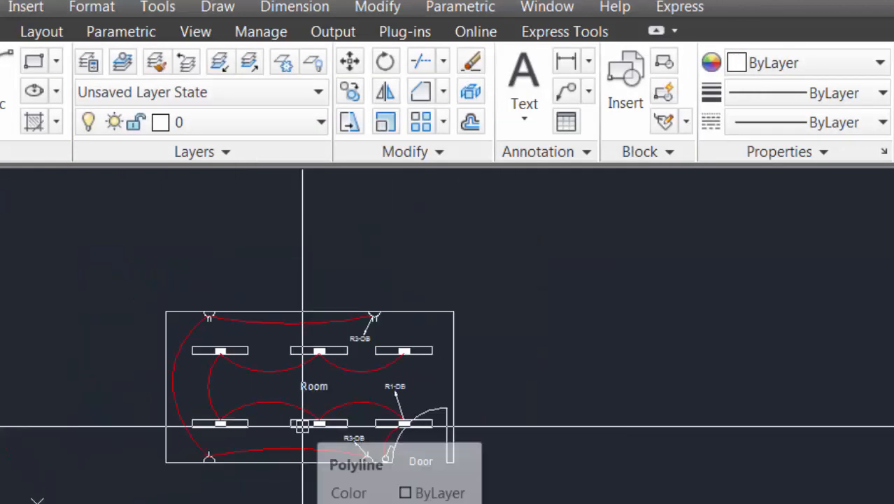
pyautogui.scroll(4, 302, 424)
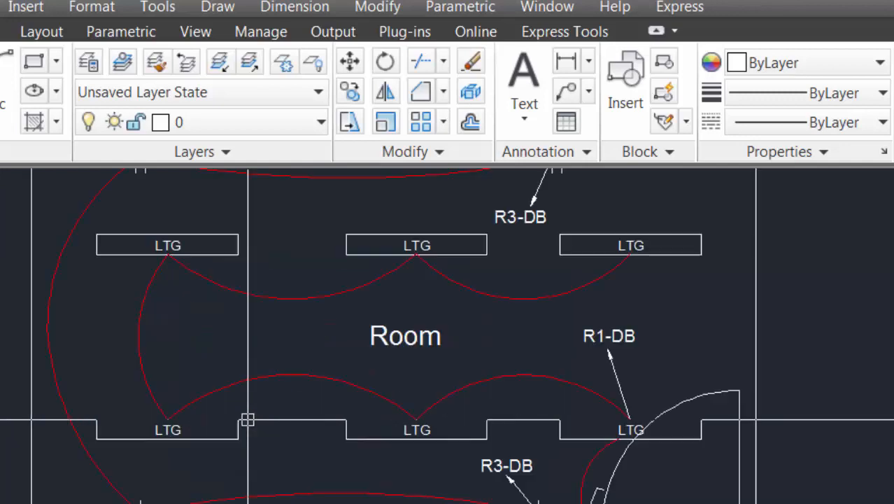
pyautogui.click(283, 371)
pyautogui.press('Escape')
pyautogui.click(283, 300)
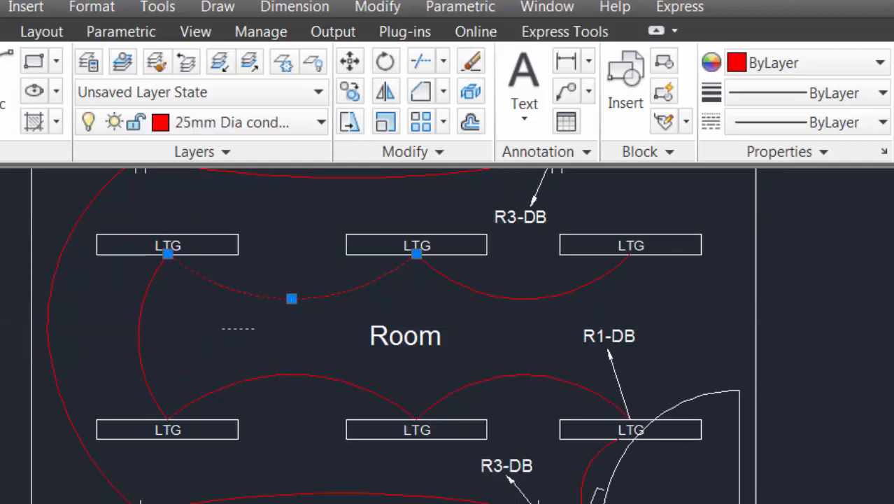
pyautogui.click(124, 309)
pyautogui.press('Escape')
pyautogui.click(275, 340)
pyautogui.click(258, 389)
pyautogui.press('Escape')
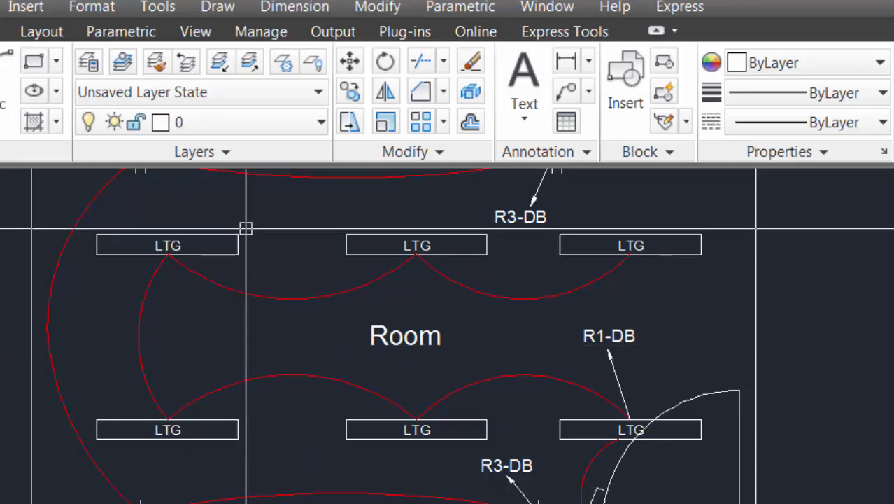
pyautogui.scroll(-3, 255, 317)
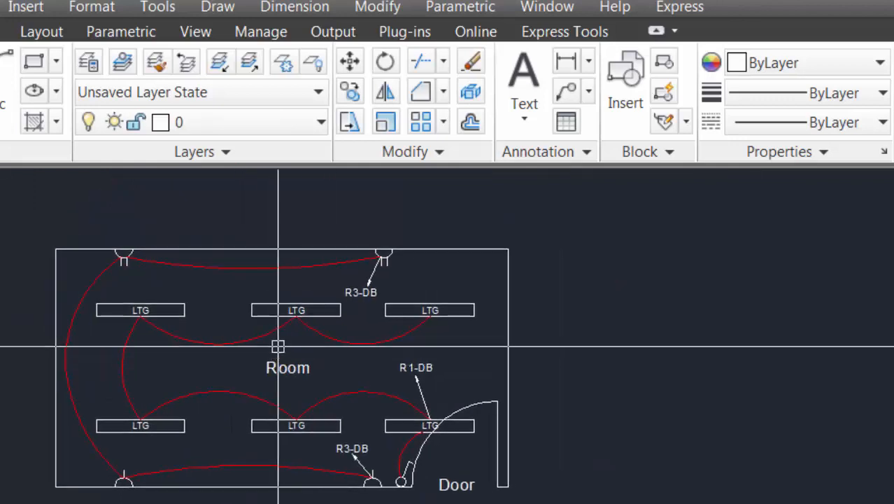
pyautogui.scroll(2, 277, 345)
pyautogui.click(459, 343)
pyautogui.click(127, 320)
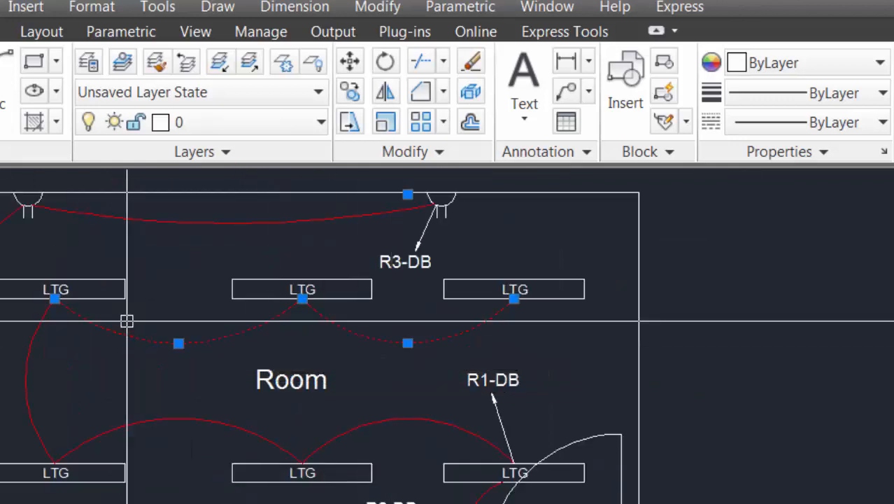
pyautogui.scroll(-3, 260, 332)
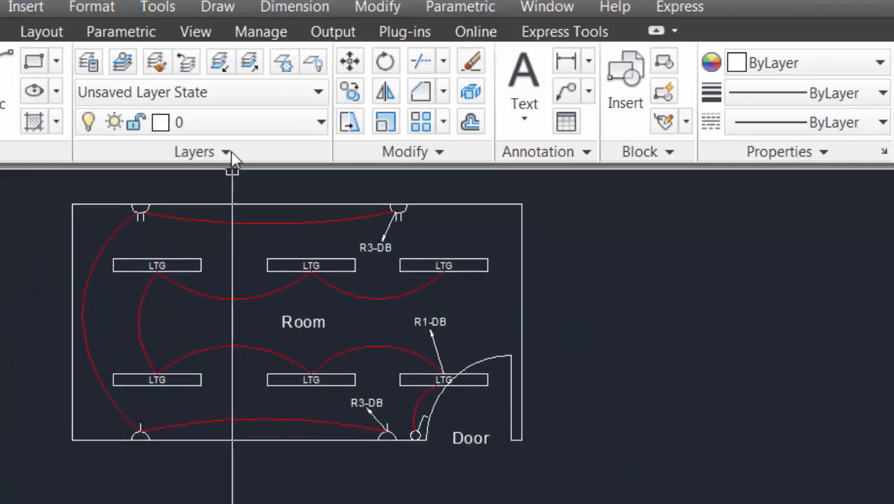
# Set the colour of the 25mm Dia conduit layer to blue
pyautogui.click(225, 124)
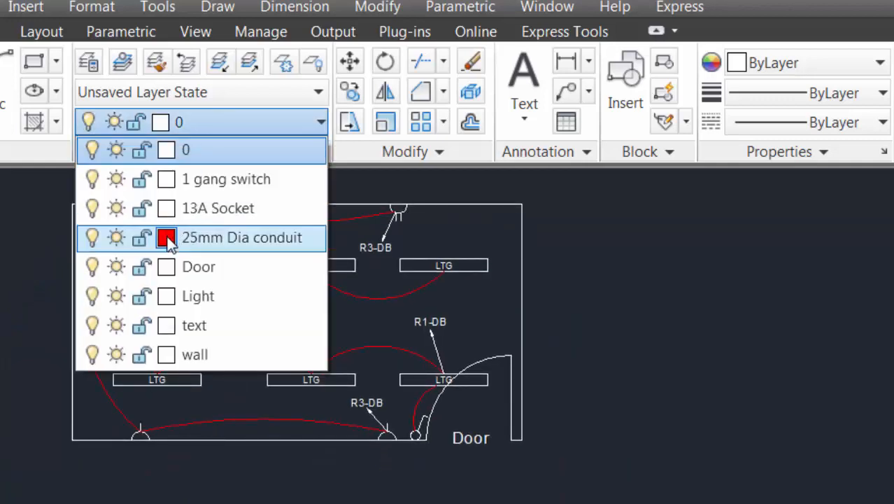
pyautogui.click(165, 235)
pyautogui.click(353, 382)
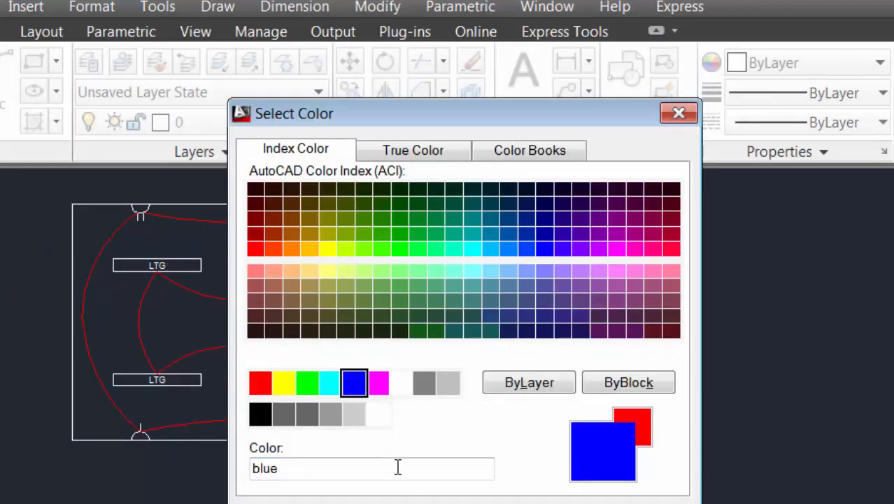
pyautogui.press('Return')
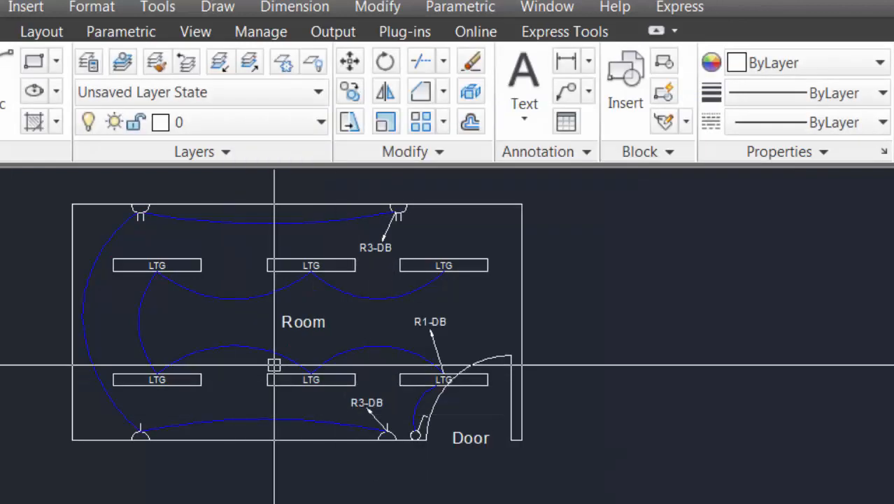
# Set the colour of the Light layer to yellow
pyautogui.scroll(1, 186, 268)
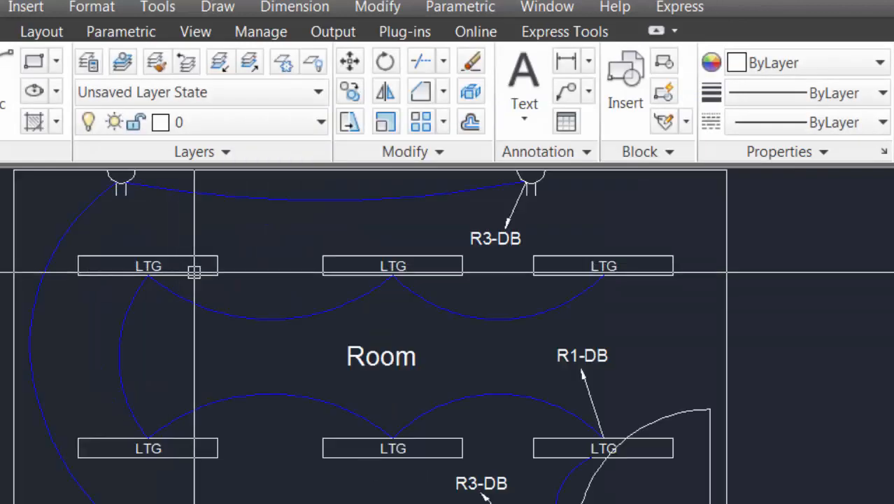
pyautogui.press('Escape')
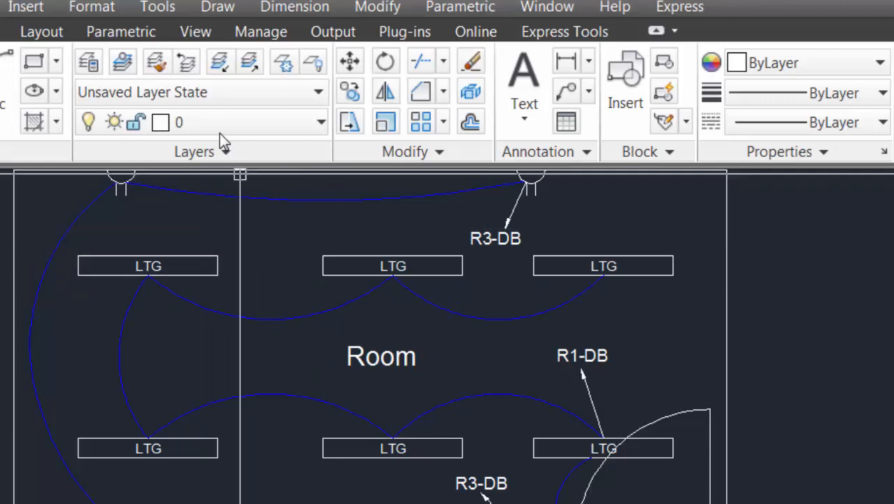
pyautogui.click(207, 118)
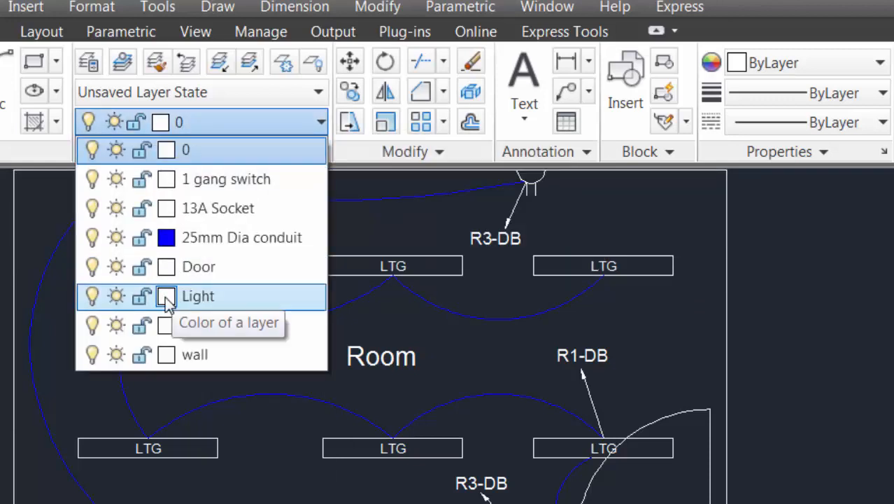
pyautogui.click(167, 297)
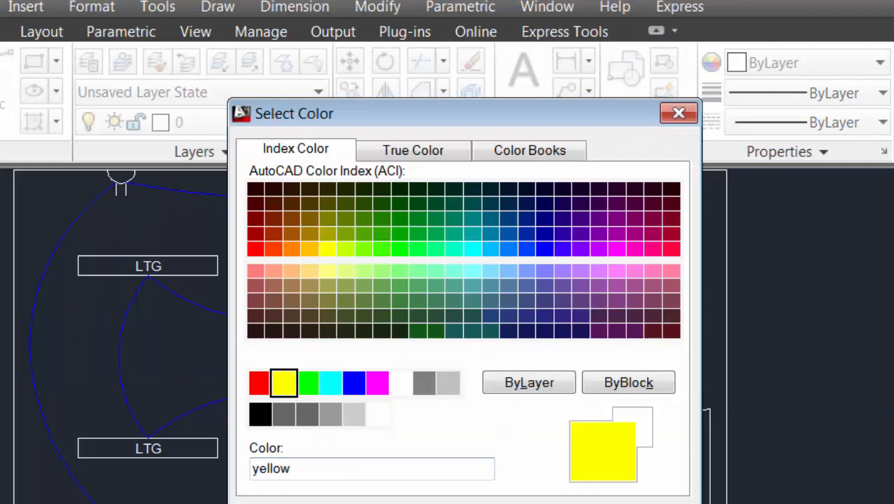
pyautogui.press('Return')
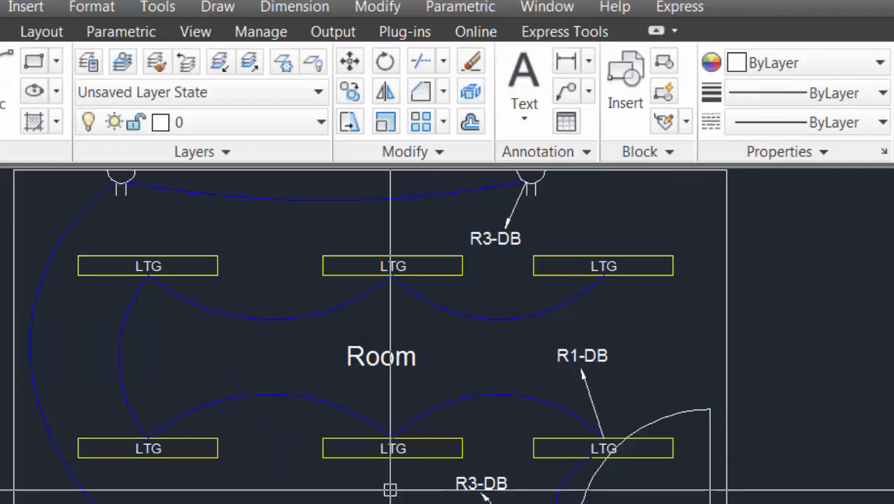
# Set the colour of the text layer to green
pyautogui.click(212, 119)
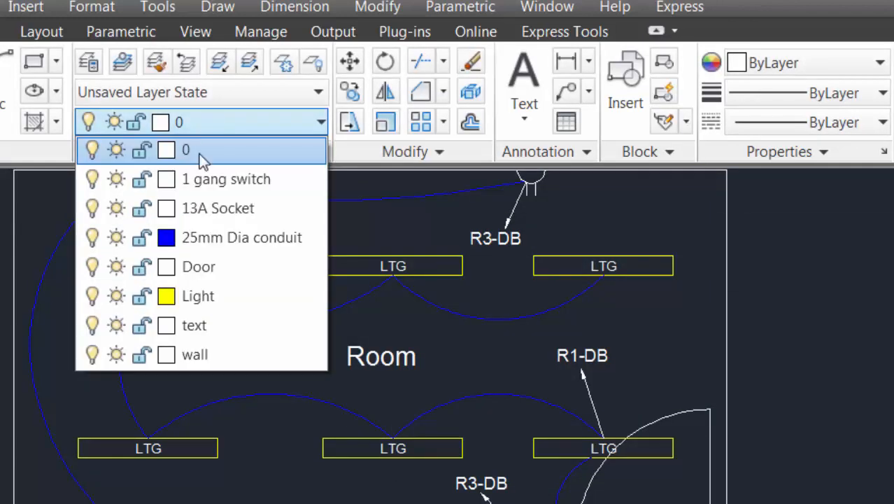
pyautogui.click(167, 325)
pyautogui.click(307, 382)
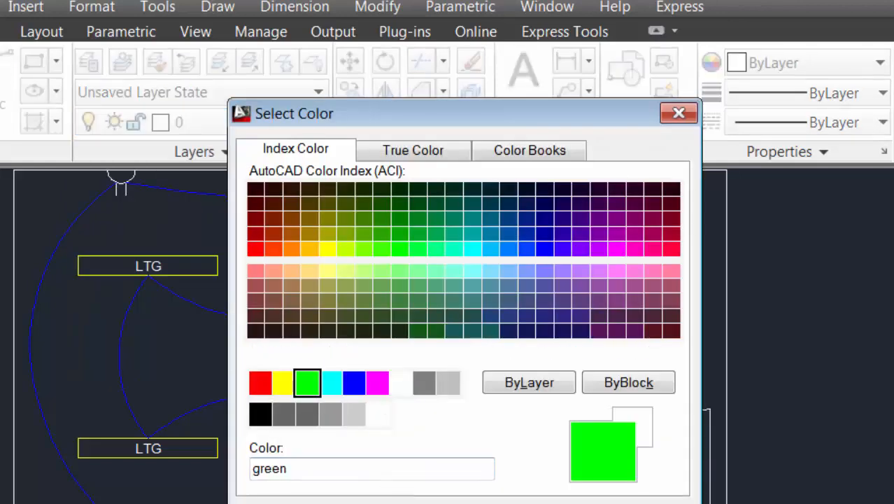
pyautogui.press('Return')
# Set the colour of the wall layer to grey
pyautogui.moveTo(500, 495); pyautogui.dragTo(471, 433, button='middle')
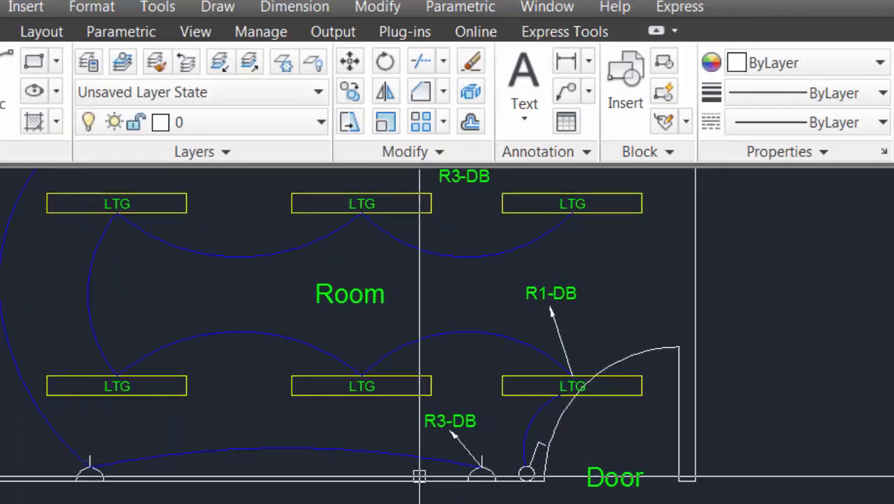
pyautogui.click(208, 135)
pyautogui.click(165, 355)
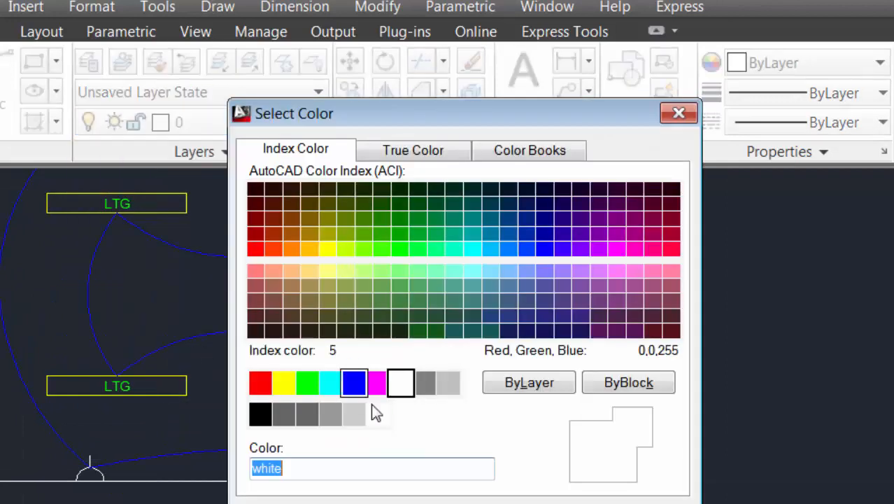
pyautogui.press('Return')
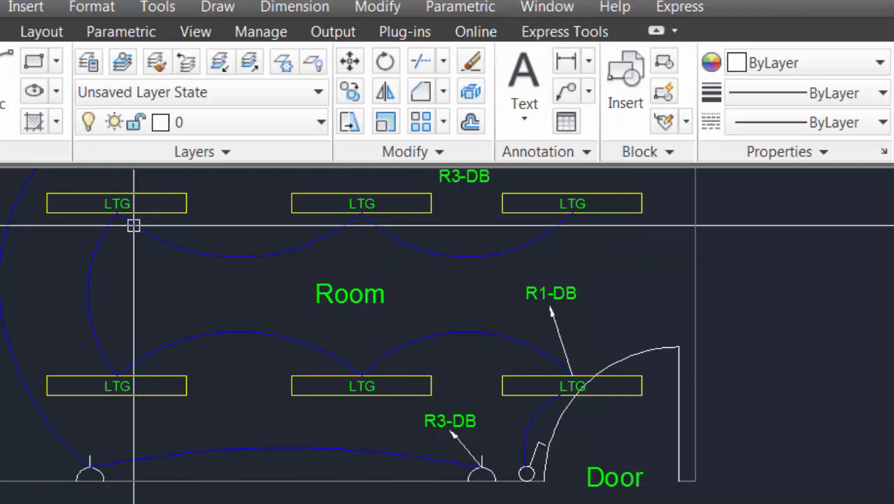
# Set the colour of the 13A Socket layer to red
pyautogui.click(228, 121)
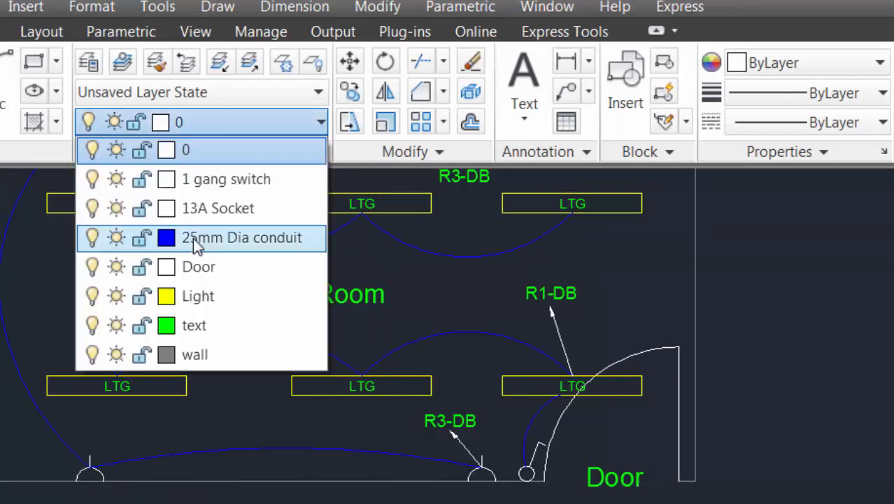
pyautogui.click(166, 207)
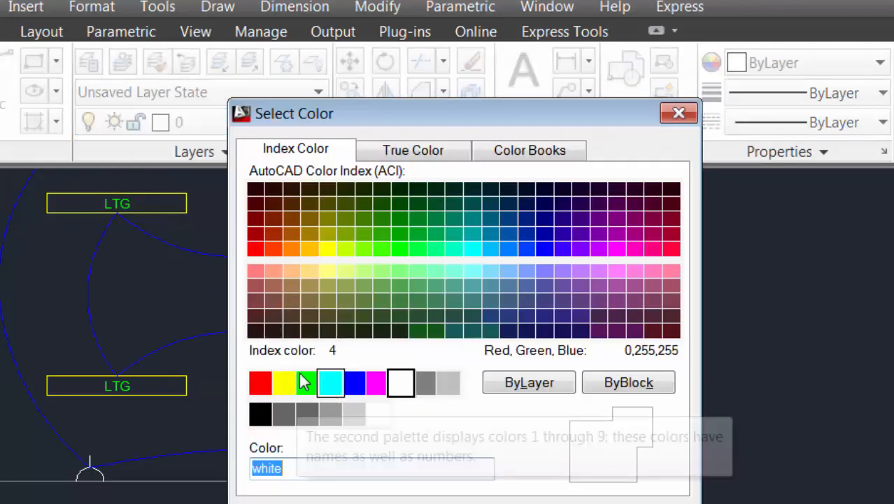
pyautogui.click(260, 382)
pyautogui.click(310, 503)
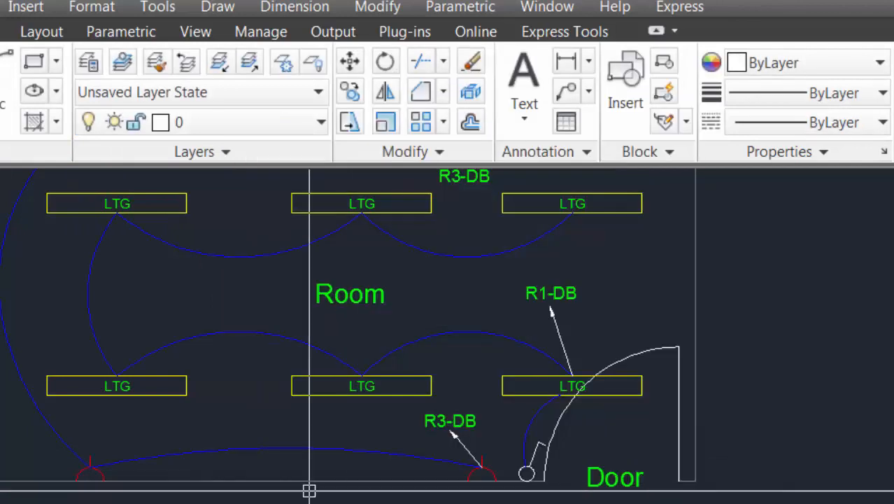
# Examine the sockets on the upper wall and the leader arrow pointing to the upper R3-DB tag
pyautogui.moveTo(344, 367); pyautogui.dragTo(347, 416, button='middle')
pyautogui.scroll(-2, 358, 273)
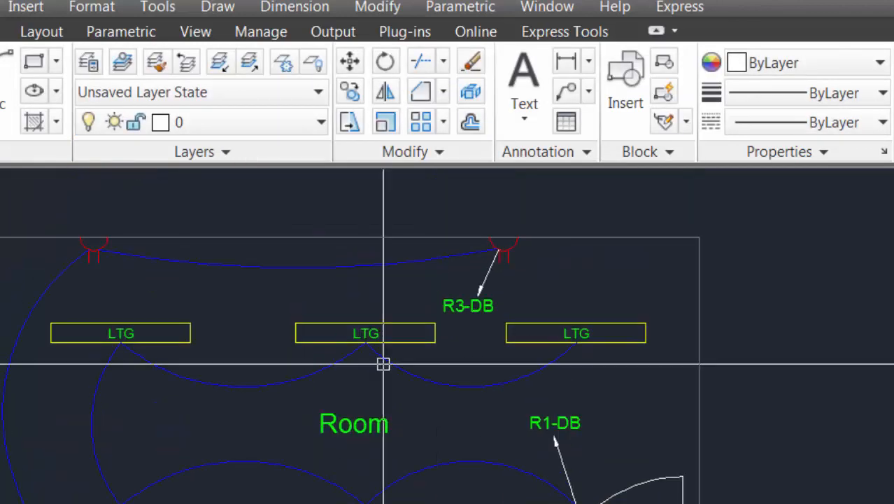
pyautogui.scroll(5, 486, 266)
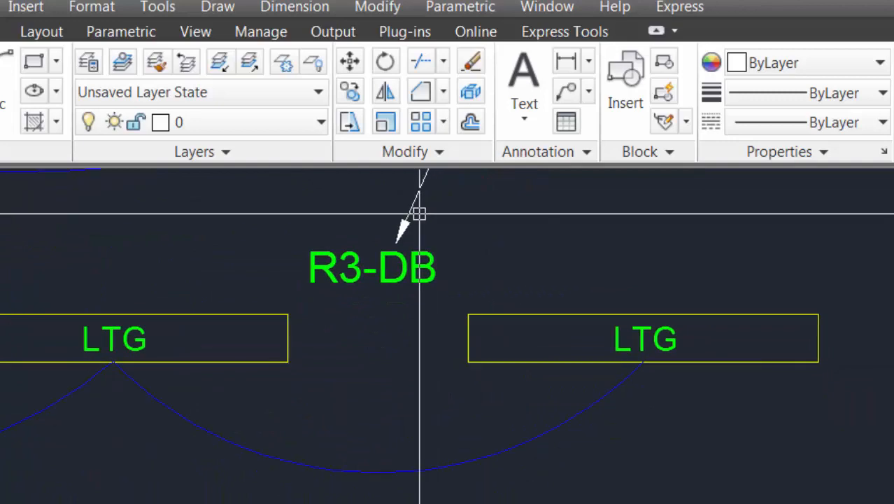
pyautogui.click(419, 212)
pyautogui.click(414, 219)
pyautogui.press('Escape')
pyautogui.scroll(-4, 414, 241)
pyautogui.moveTo(415, 277); pyautogui.dragTo(409, 240, button='middle')
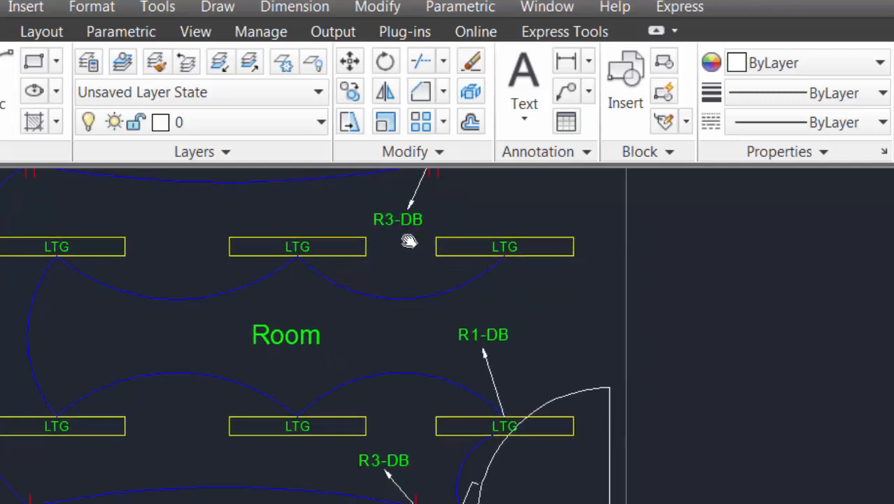
# Check the layer of the switch circle beside the door and set the 1 gang switch layer's colour to yellow
pyautogui.scroll(4, 473, 490)
pyautogui.click(455, 470)
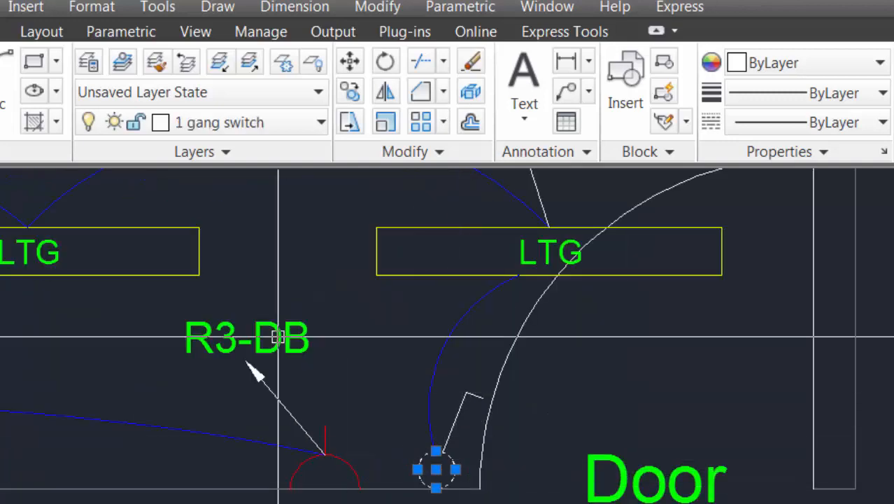
pyautogui.press('Escape')
pyautogui.click(203, 119)
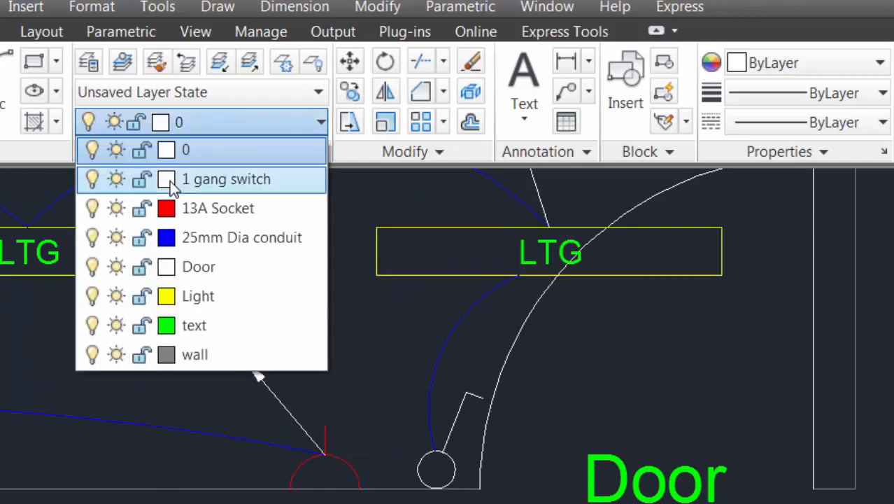
pyautogui.click(165, 184)
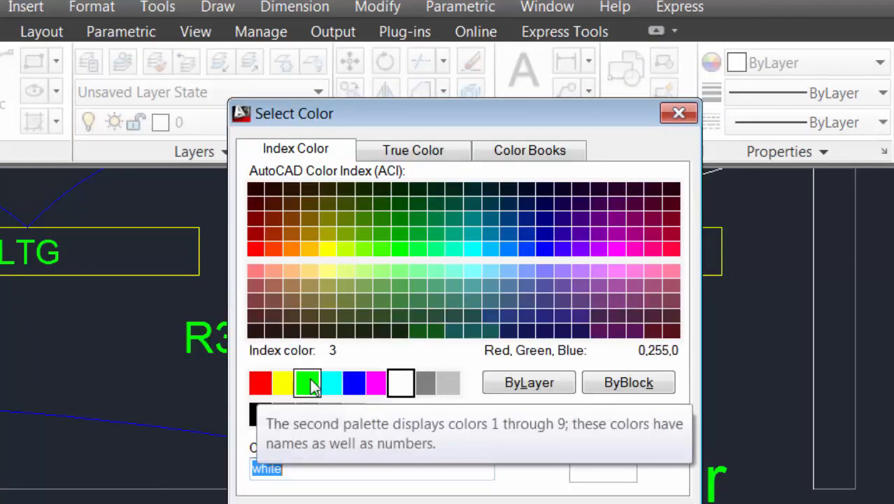
pyautogui.click(289, 387)
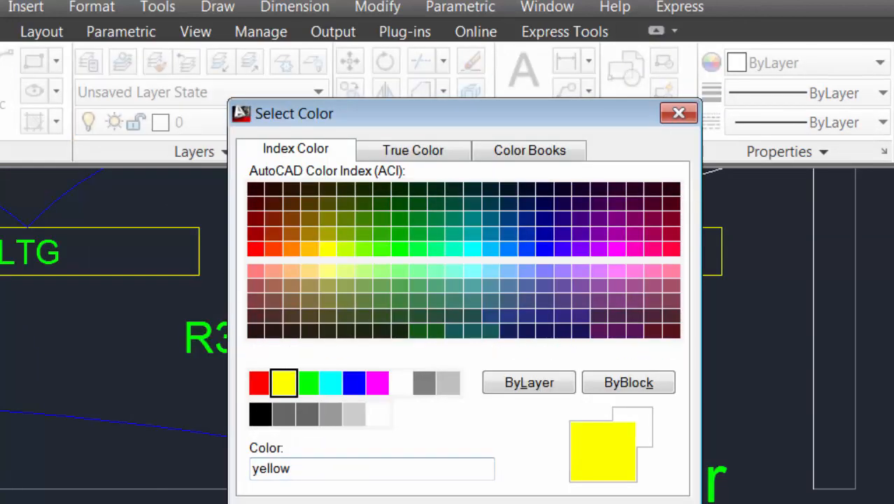
pyautogui.click(433, 498)
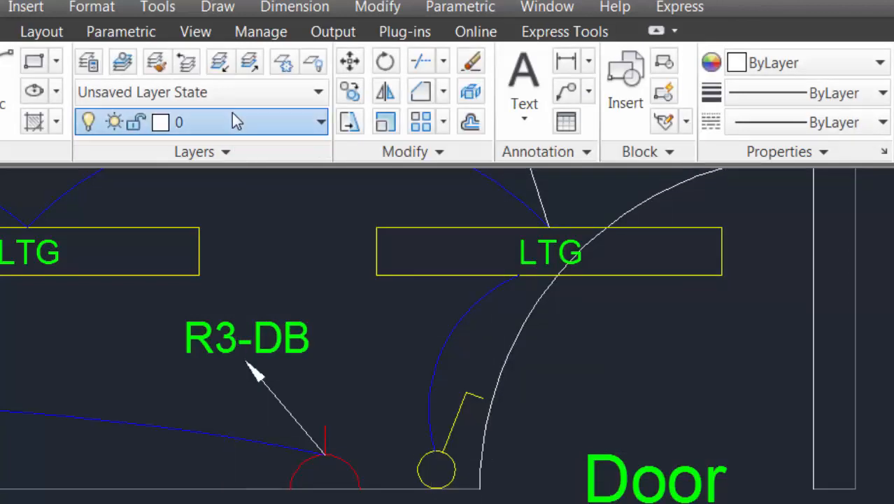
# Set the colour of the Door layer to grey
pyautogui.click(234, 119)
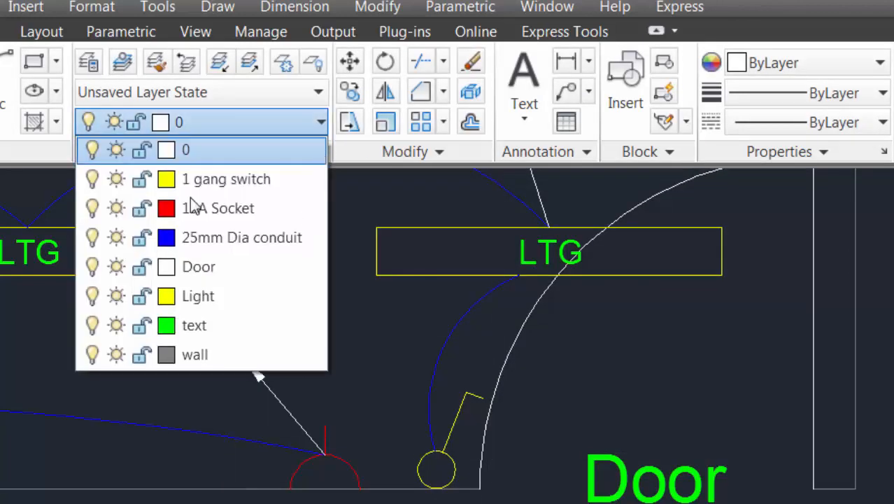
pyautogui.click(167, 268)
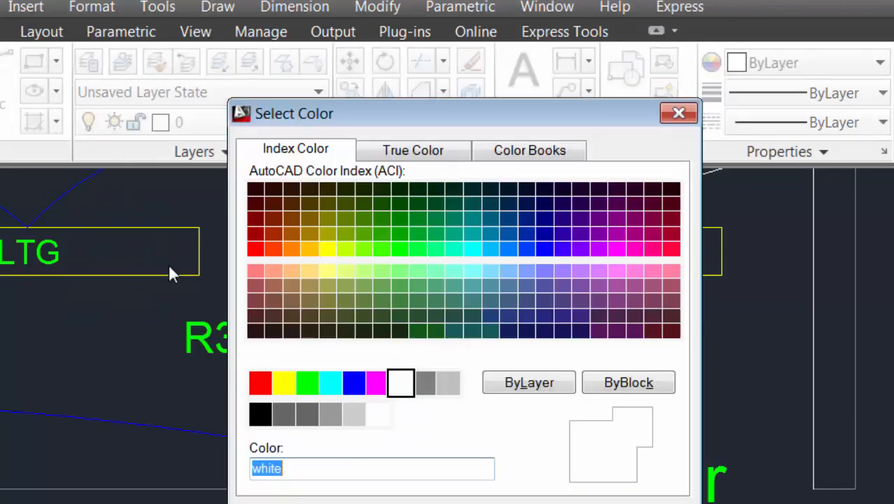
pyautogui.click(425, 383)
pyautogui.press('Return')
# Match the leader arrow at the lower R3-DB tag to the properties of the R3-DB text
pyautogui.scroll(-6, 441, 462)
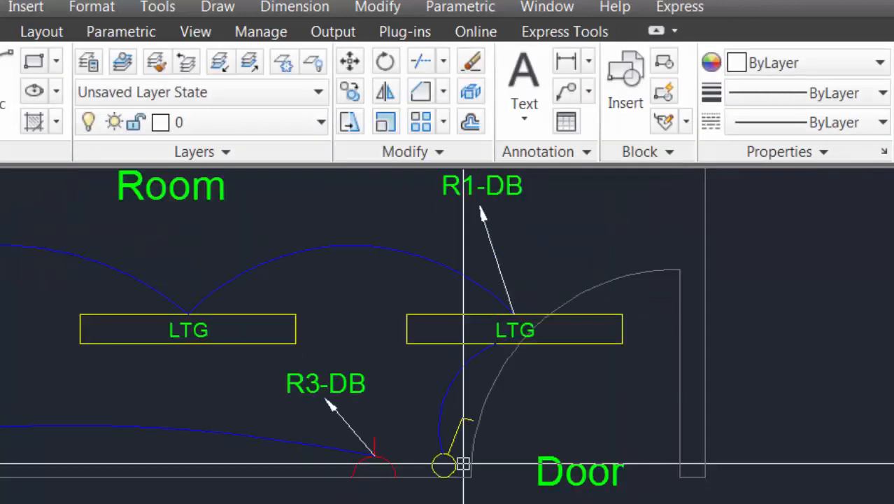
pyautogui.scroll(5, 476, 456)
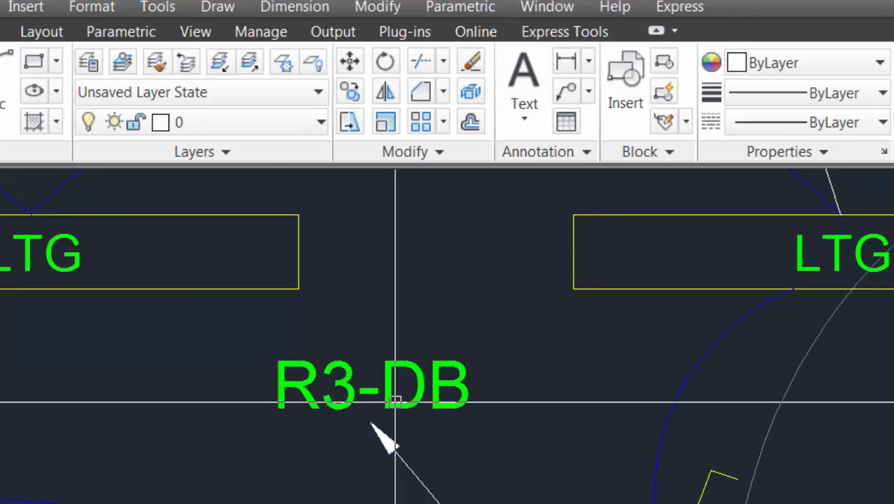
pyautogui.moveTo(393, 407); pyautogui.dragTo(381, 367, button='middle')
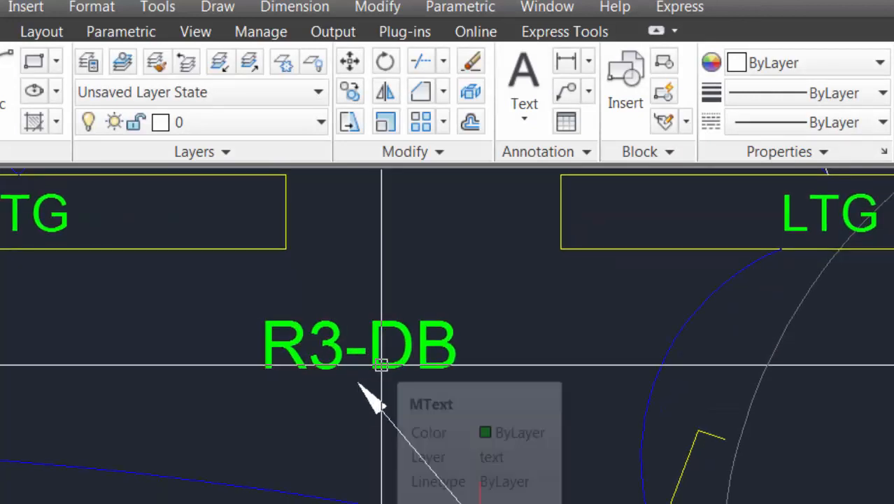
pyautogui.write('ma')
pyautogui.press('Return')
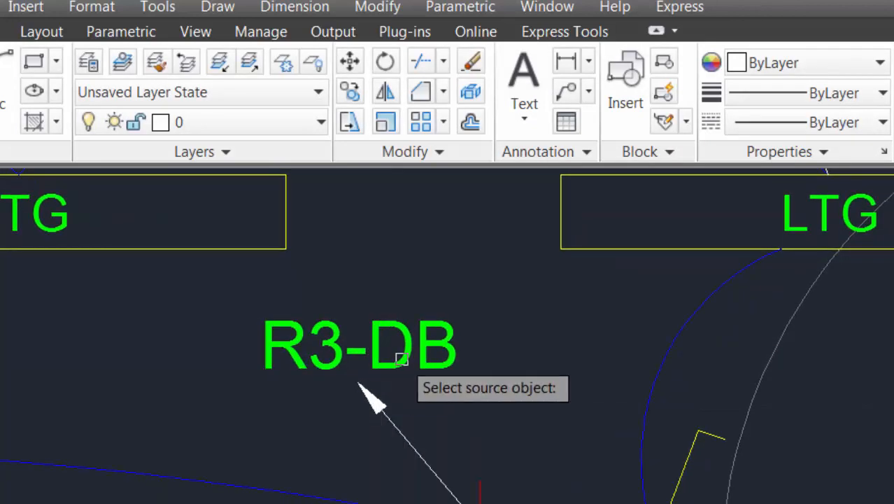
pyautogui.click(401, 358)
pyautogui.click(416, 433)
pyautogui.click(359, 459)
# Match the leader arrow at the R1-DB tag to the properties of the R3-DB text
pyautogui.scroll(-3, 359, 459)
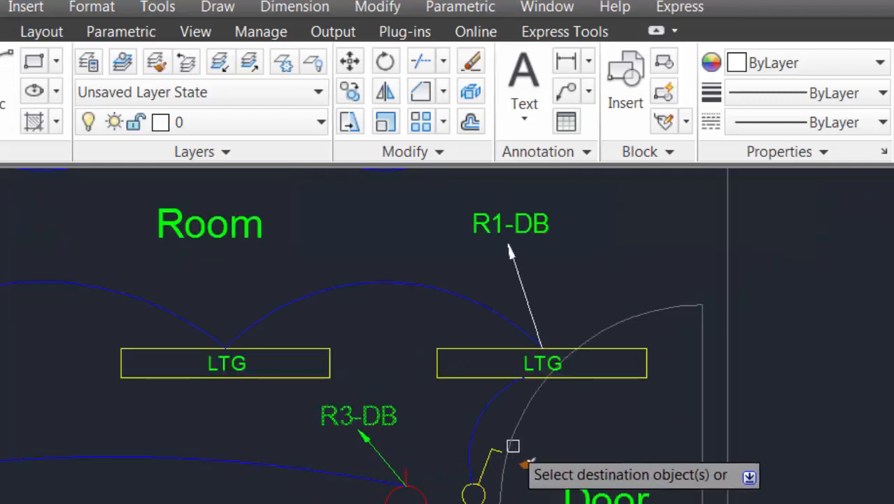
pyautogui.click(564, 268)
pyautogui.click(480, 238)
# Match both the line and the arrowhead of the leader at the upper R3-DB tag to the same text properties
pyautogui.moveTo(467, 239); pyautogui.dragTo(538, 503, button='middle')
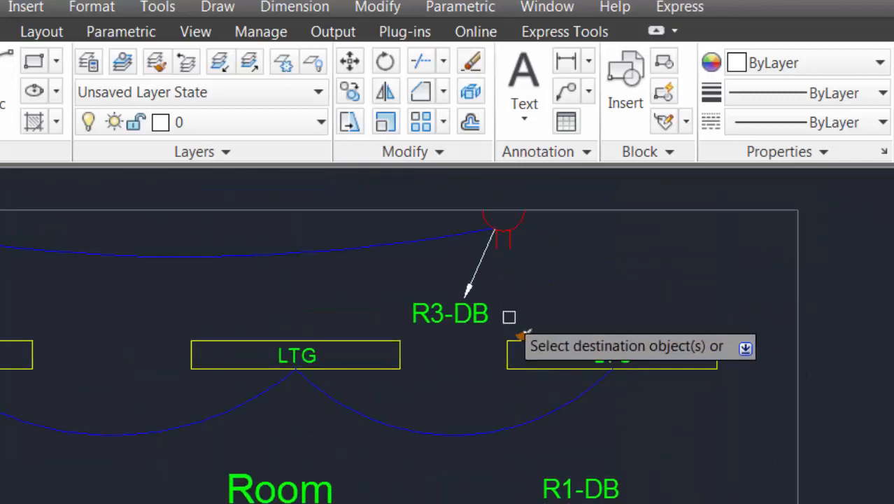
pyautogui.click(492, 282)
pyautogui.click(415, 280)
pyautogui.scroll(2, 495, 291)
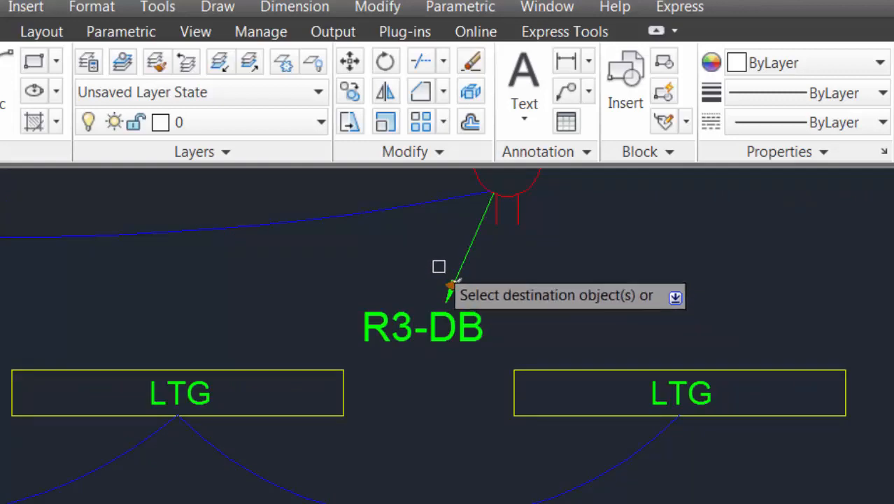
pyautogui.click(536, 299)
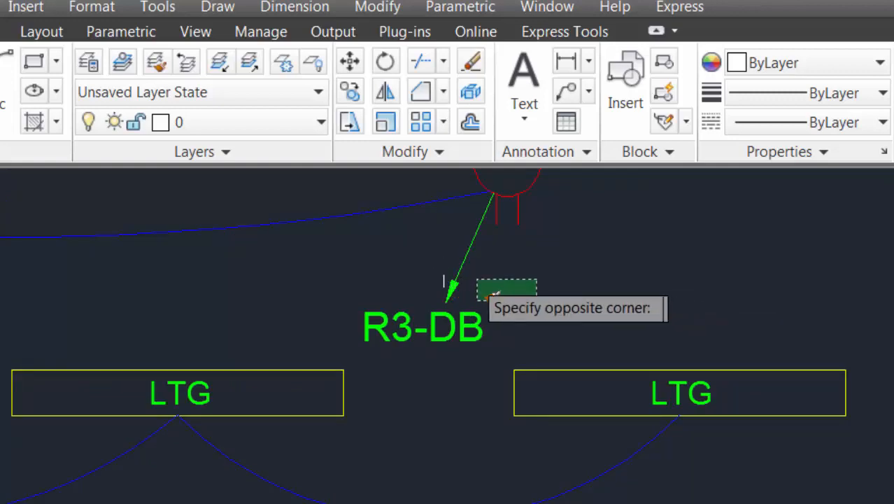
pyautogui.click(386, 266)
pyautogui.click(398, 234)
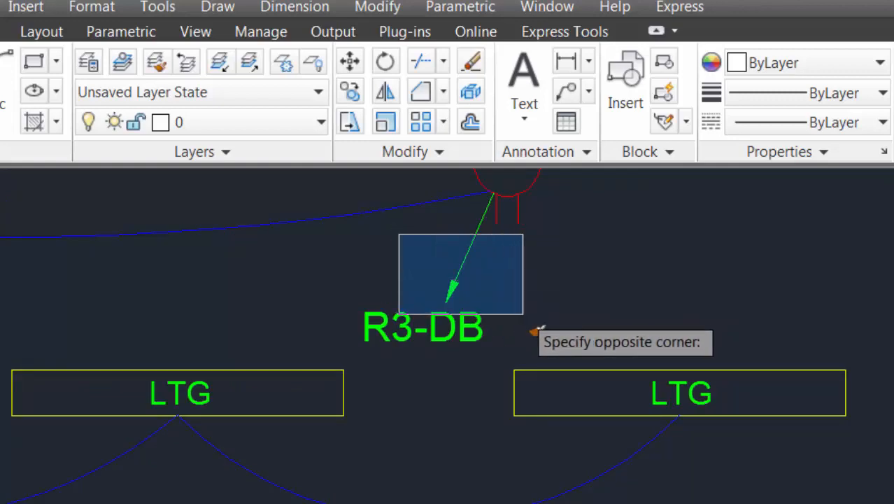
pyautogui.click(495, 305)
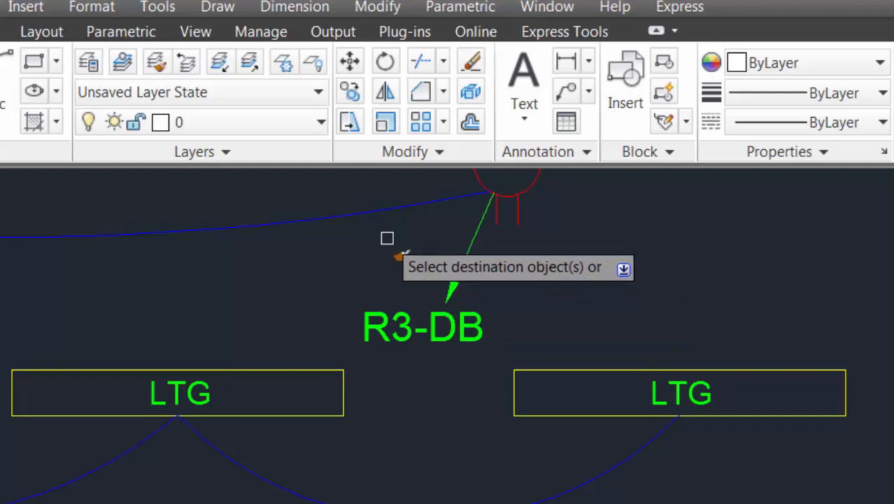
pyautogui.click(397, 179)
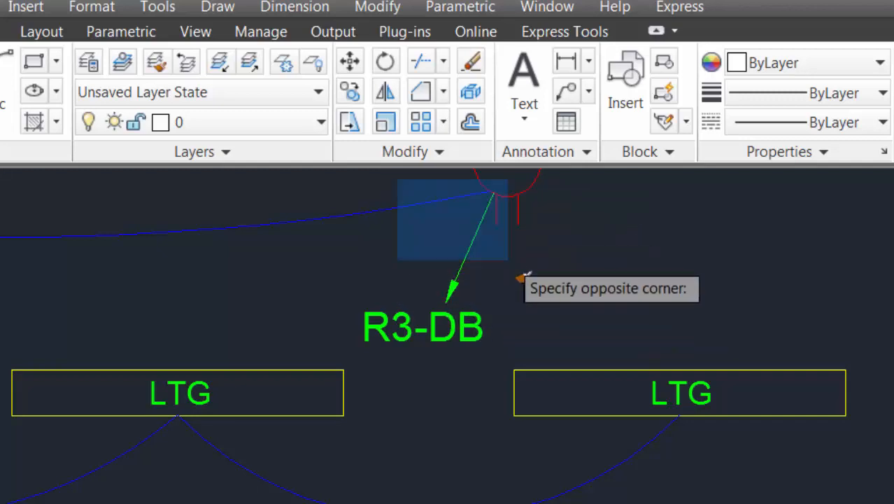
pyautogui.click(538, 320)
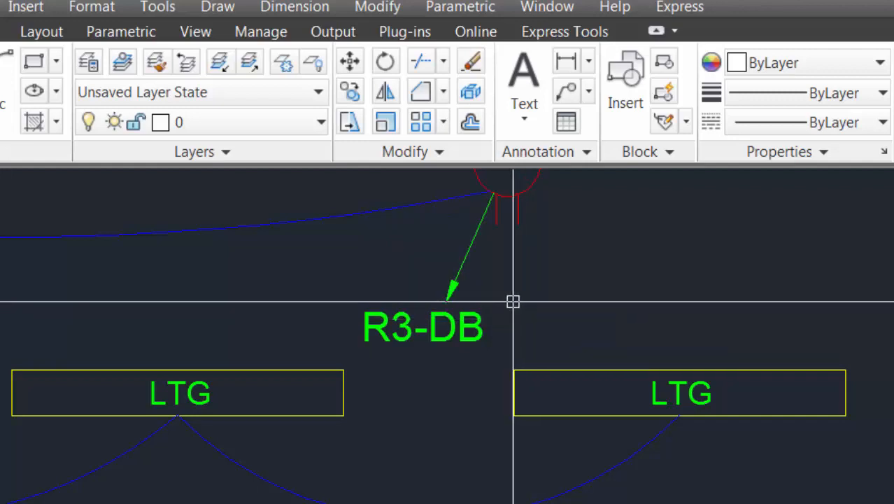
# Check which layer the conduit arcs between the light fittings are on
pyautogui.scroll(-6, 463, 328)
pyautogui.scroll(3, 375, 438)
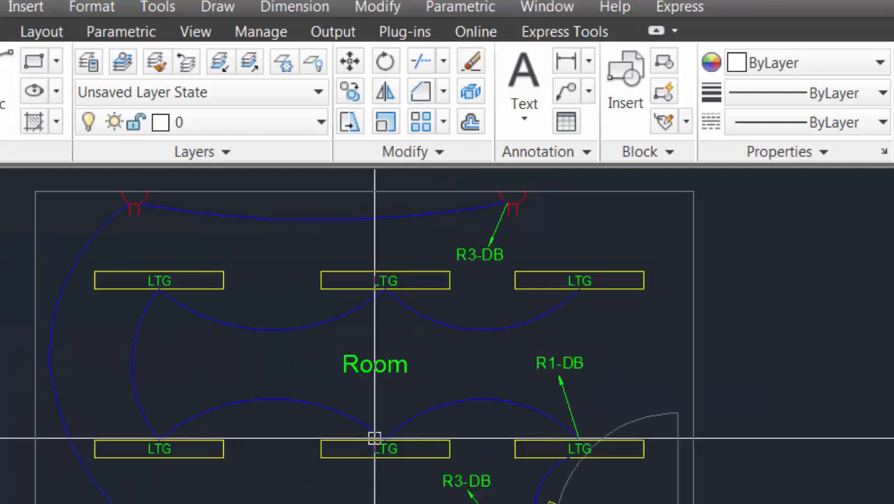
pyautogui.moveTo(375, 438); pyautogui.dragTo(386, 437, button='middle')
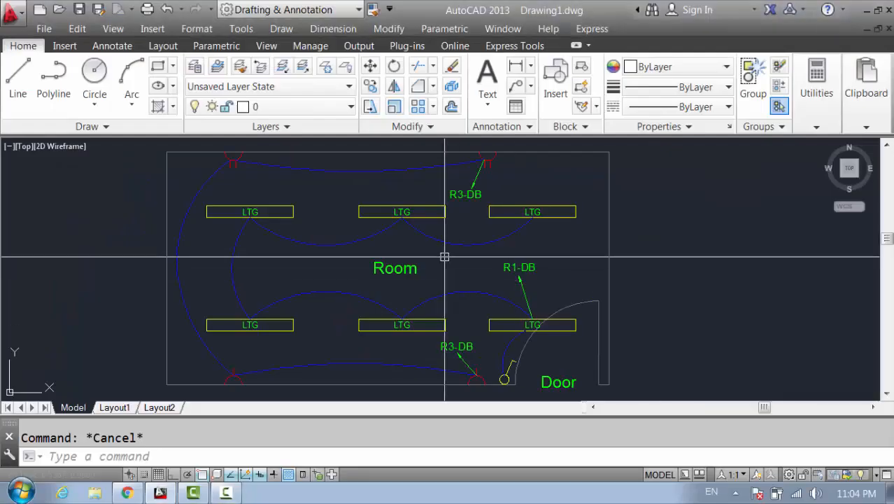
pyautogui.moveTo(444, 256); pyautogui.dragTo(506, 255, button='middle')
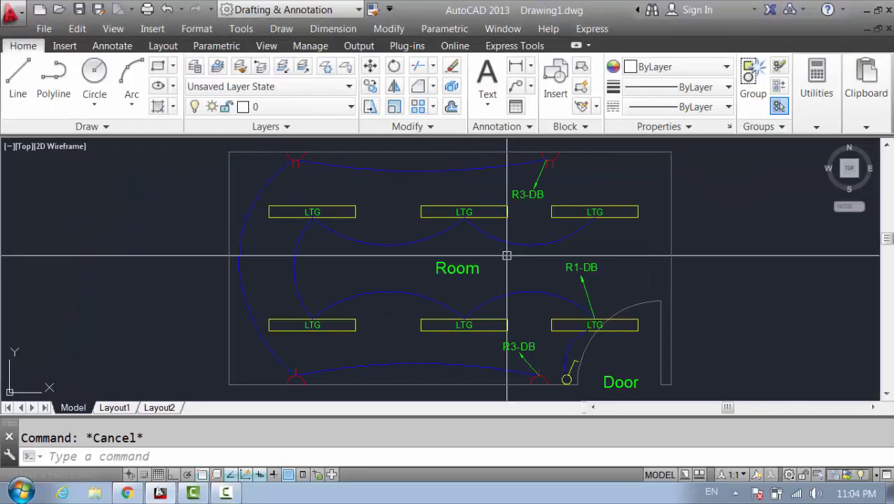
pyautogui.click(352, 242)
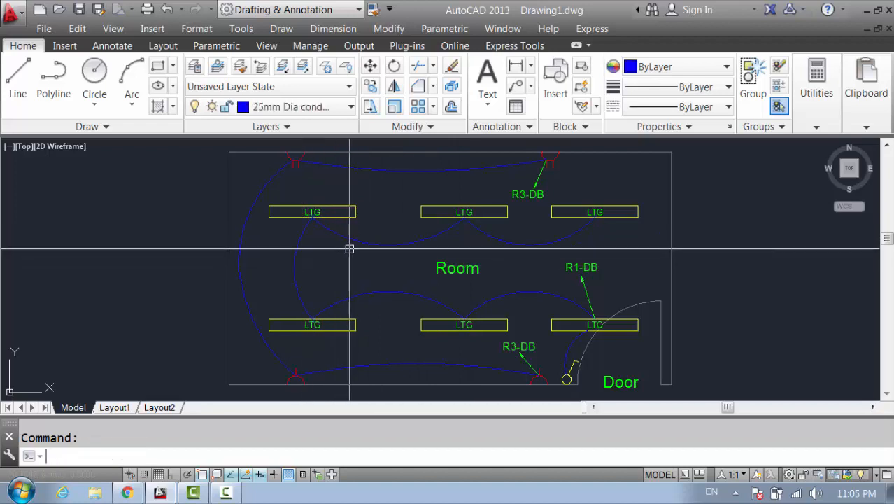
pyautogui.scroll(4, 353, 236)
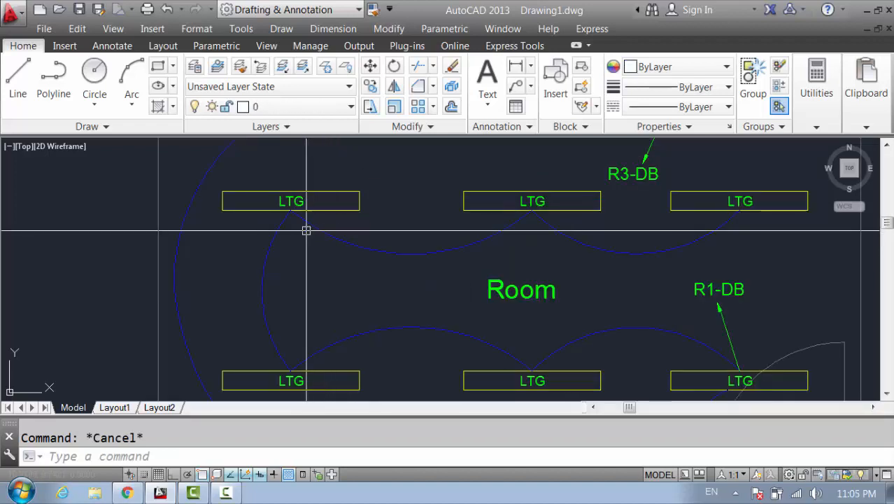
pyautogui.scroll(-4, 515, 278)
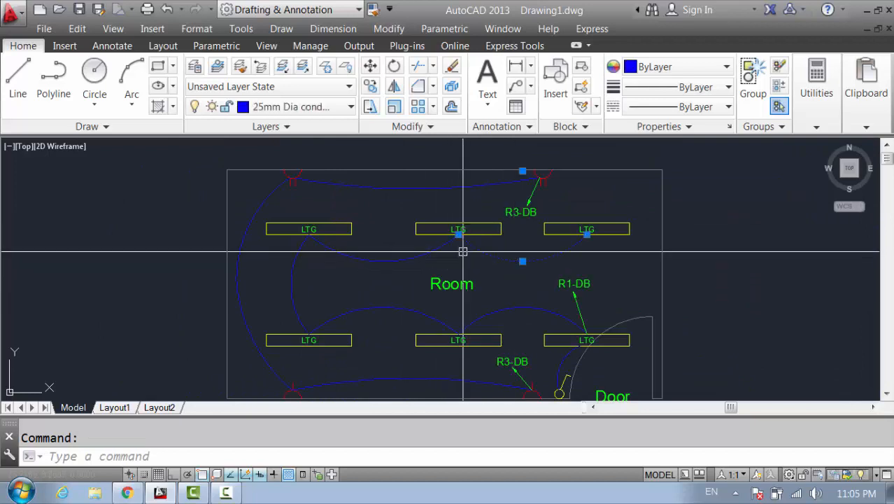
# Load all available linetypes from acad.lin through the 25mm Dia conduit layer's linetype setting, reloading all selected ones
pyautogui.click(277, 107)
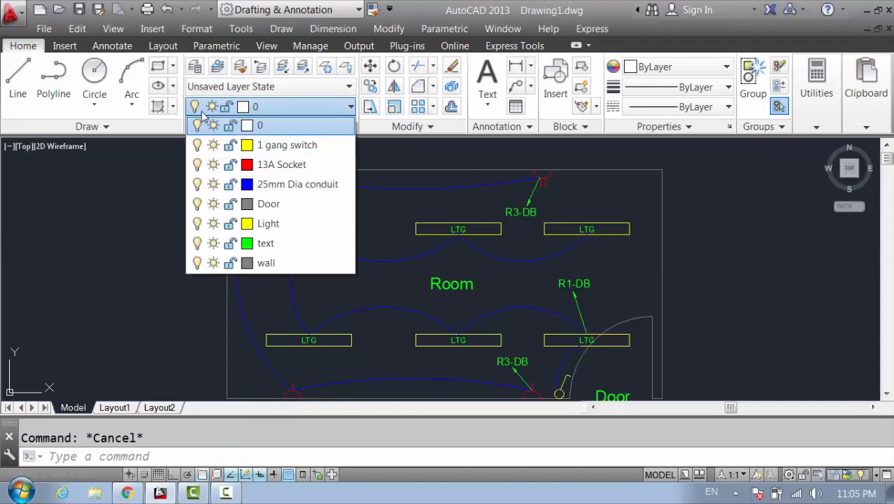
pyautogui.click(195, 67)
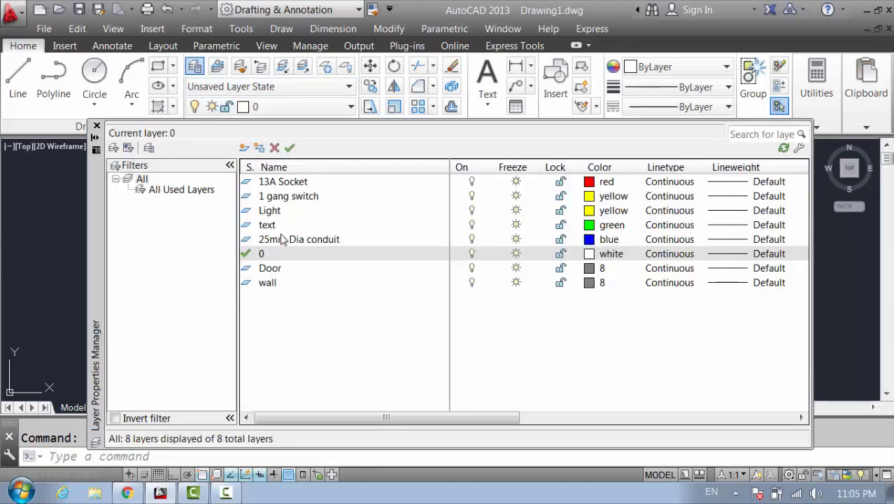
pyautogui.click(291, 240)
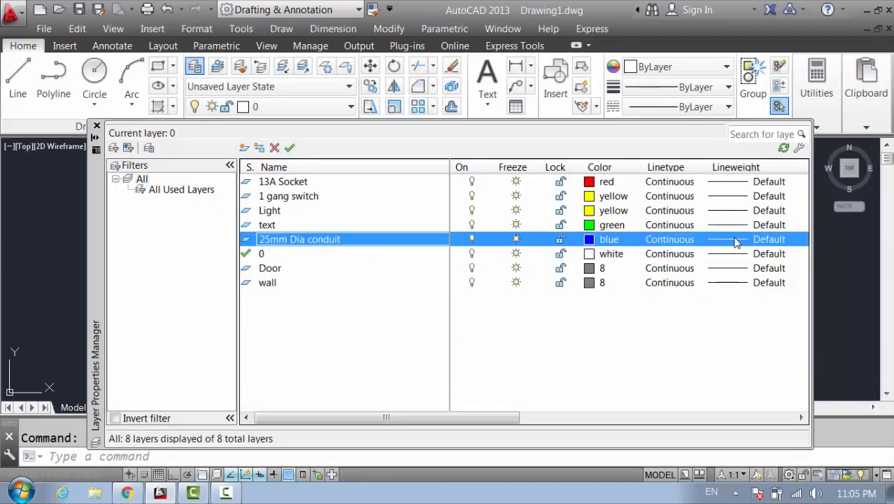
pyautogui.click(670, 239)
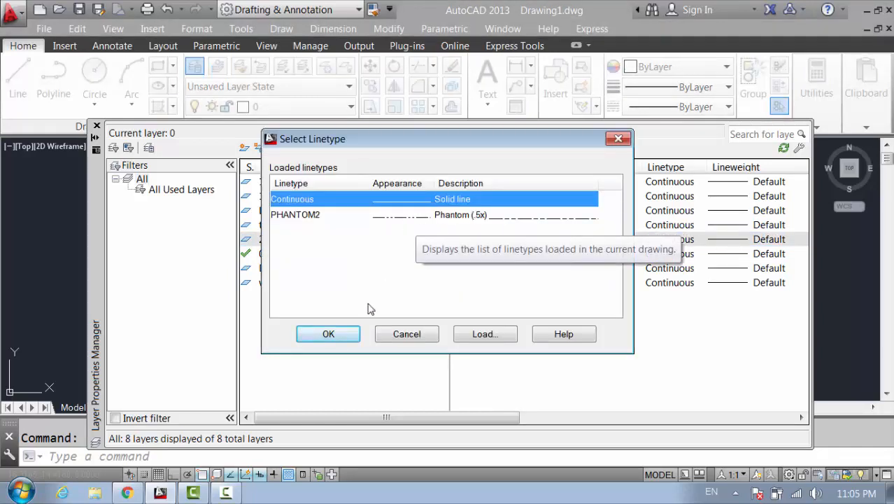
pyautogui.click(480, 334)
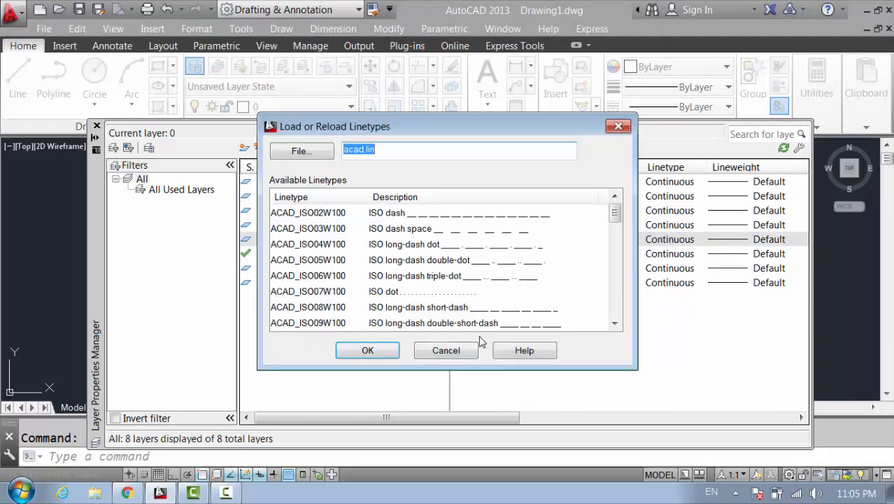
pyautogui.click(388, 245)
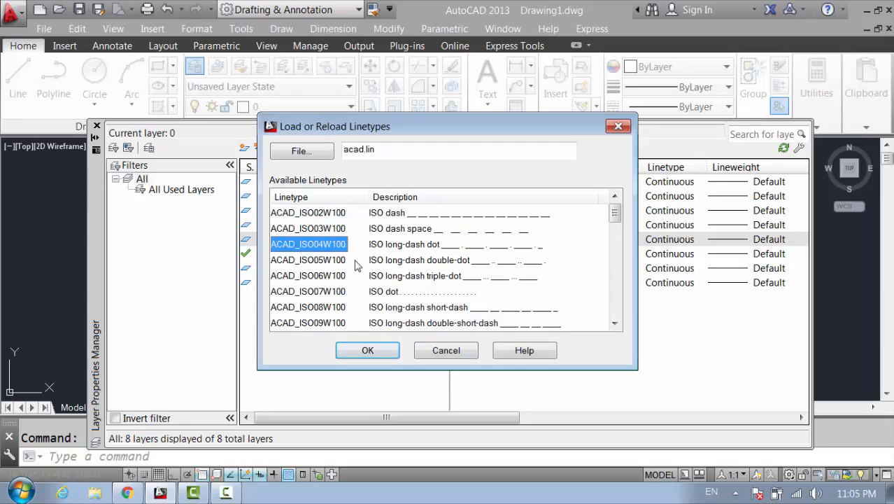
pyautogui.hotkey('ctrl', 'a')
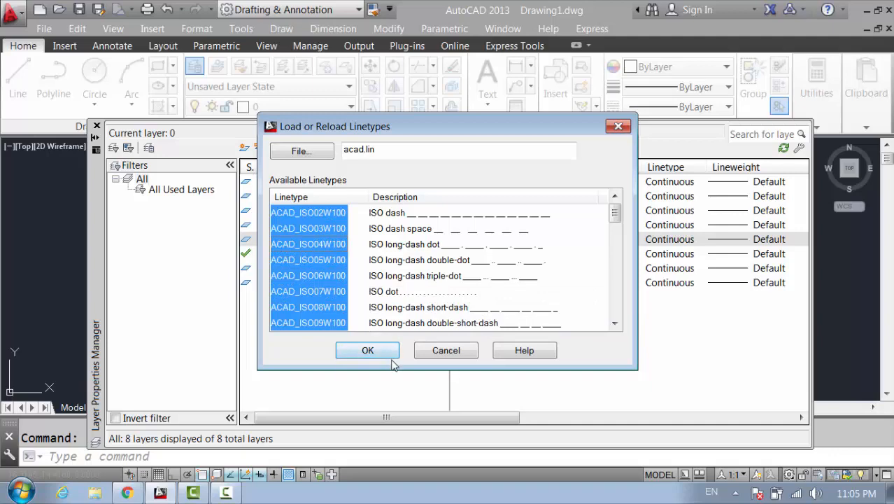
pyautogui.click(368, 352)
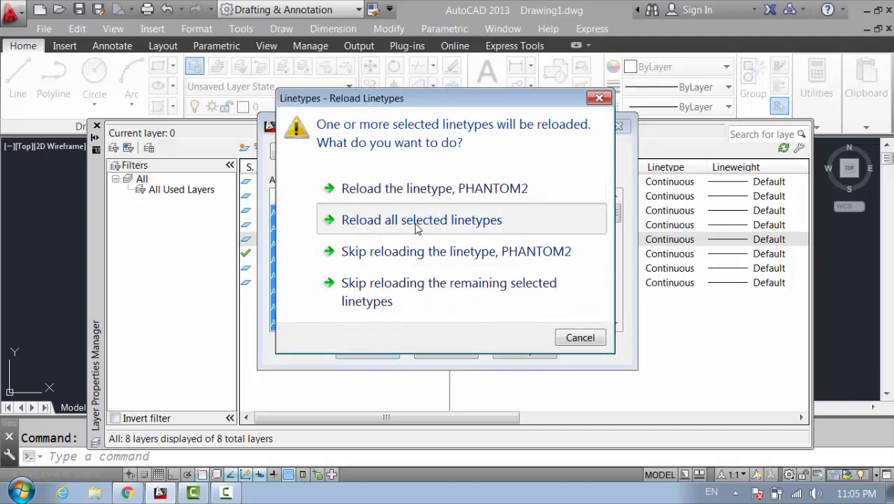
pyautogui.click(416, 228)
pyautogui.click(328, 334)
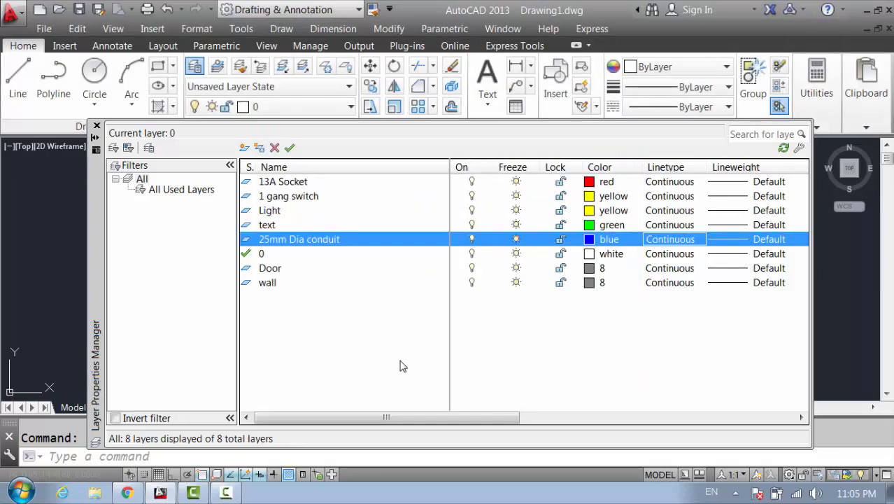
# Set the linetype of the 25mm Dia conduit layer to DASHDOT2 and close the layer properties
pyautogui.click(664, 244)
pyautogui.click(398, 233)
pyautogui.scroll(-4, 383, 269)
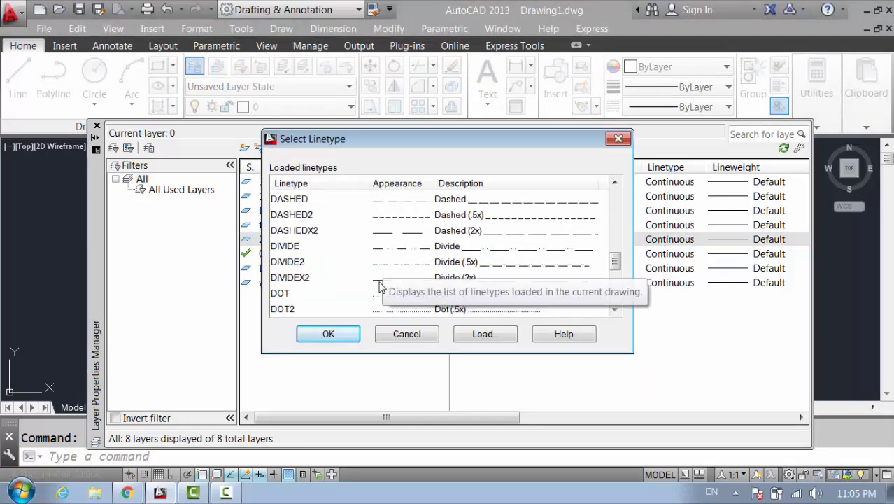
pyautogui.scroll(9, 381, 277)
pyautogui.scroll(-7, 380, 286)
pyautogui.scroll(-5, 380, 285)
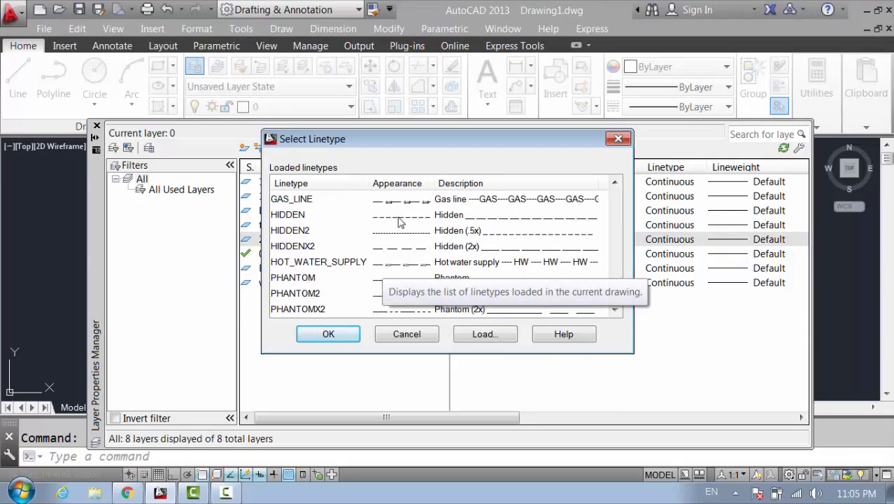
pyautogui.click(397, 217)
pyautogui.scroll(-2, 392, 248)
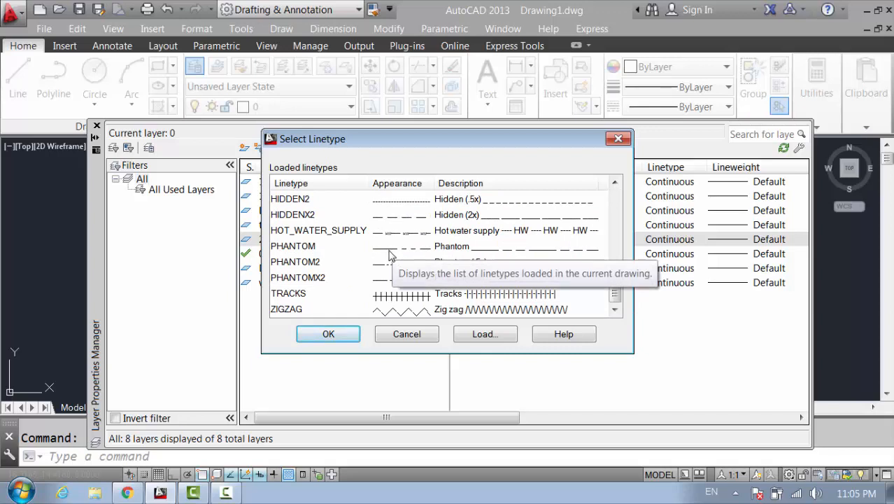
pyautogui.click(408, 218)
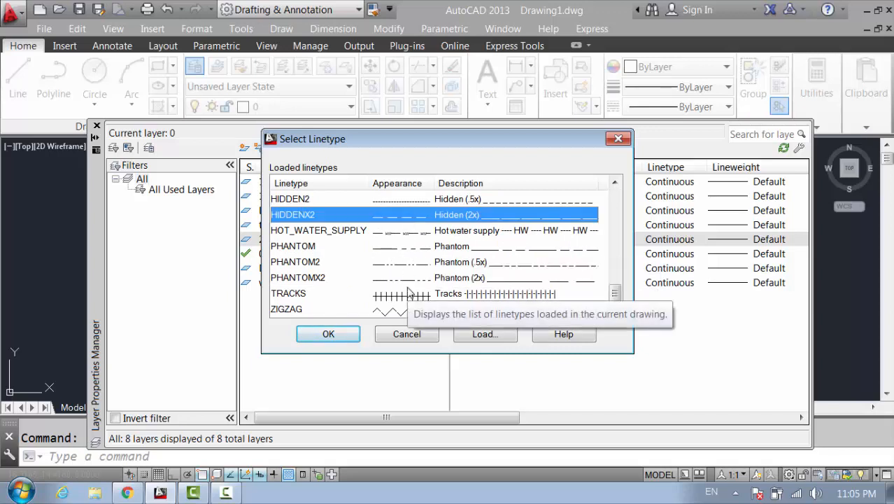
pyautogui.scroll(7, 409, 290)
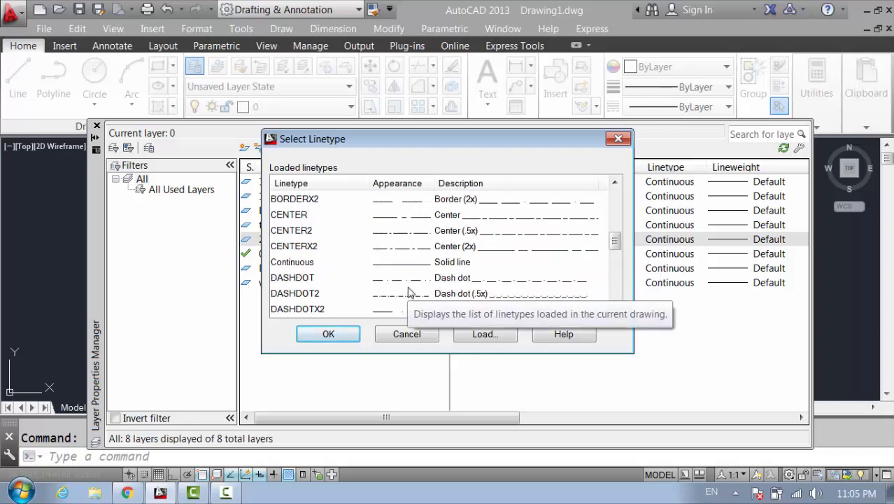
pyautogui.scroll(6, 411, 291)
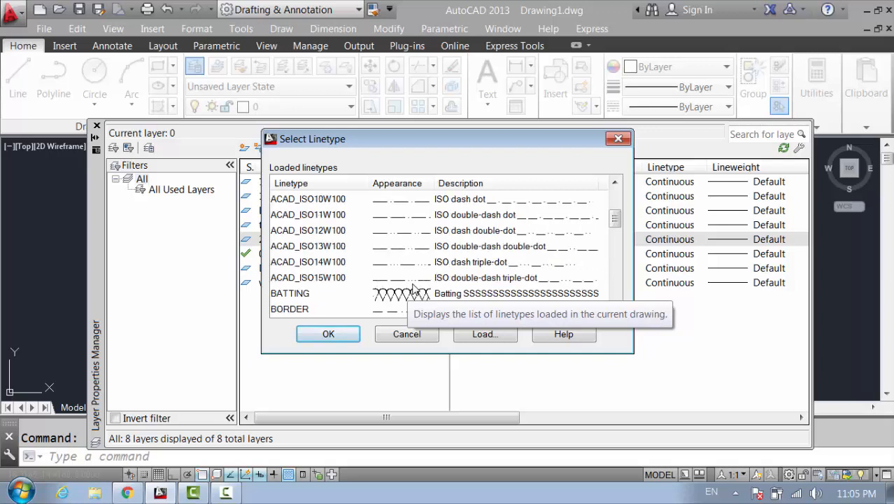
pyautogui.scroll(-4, 412, 289)
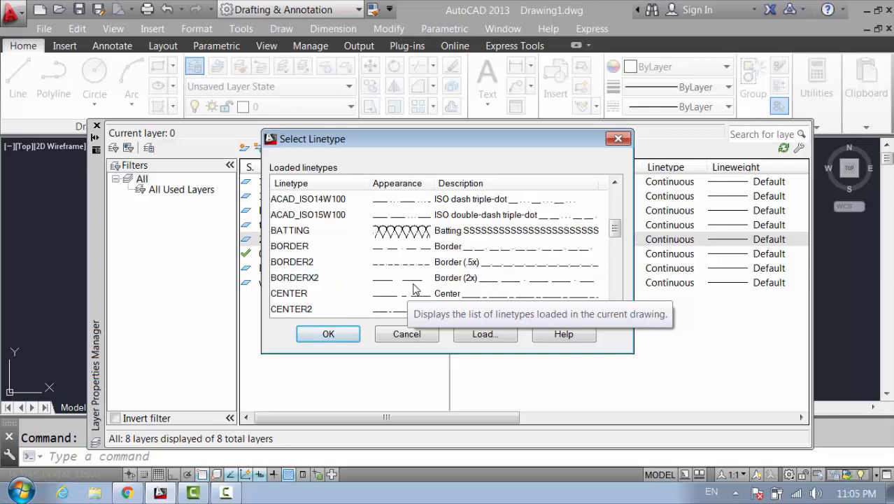
pyautogui.scroll(3, 413, 290)
pyautogui.scroll(-5, 415, 289)
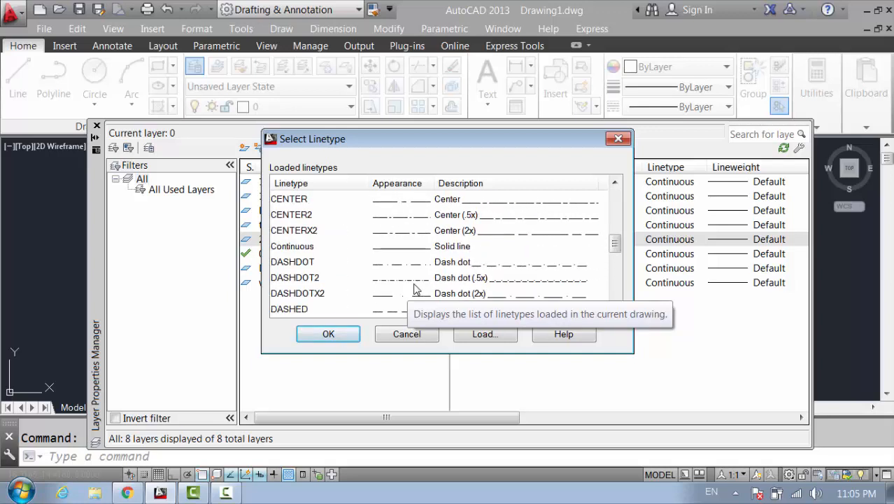
pyautogui.click(409, 280)
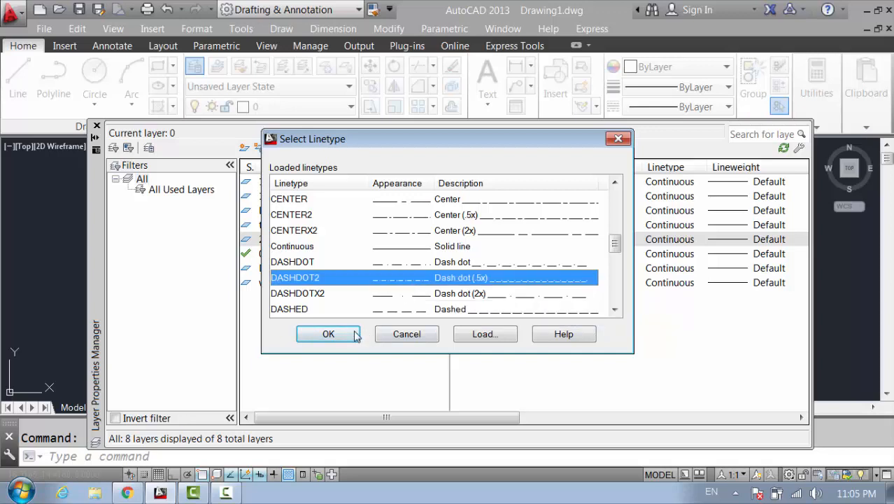
pyautogui.click(328, 334)
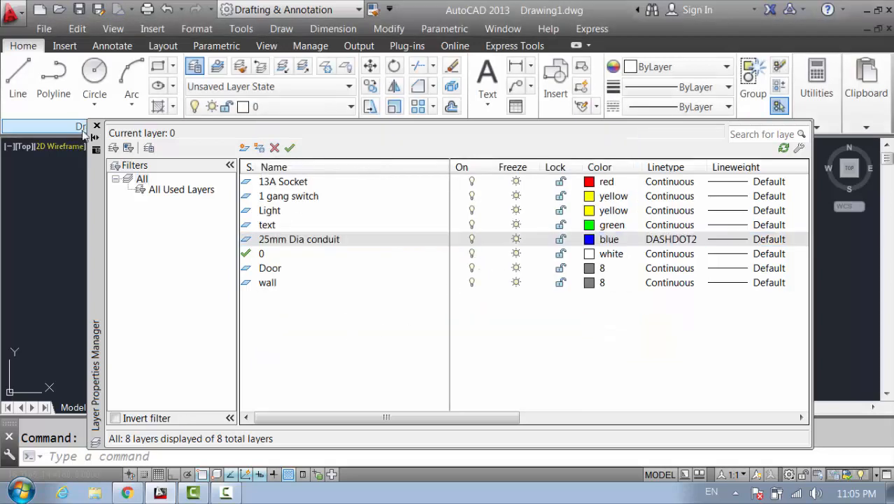
pyautogui.click(97, 126)
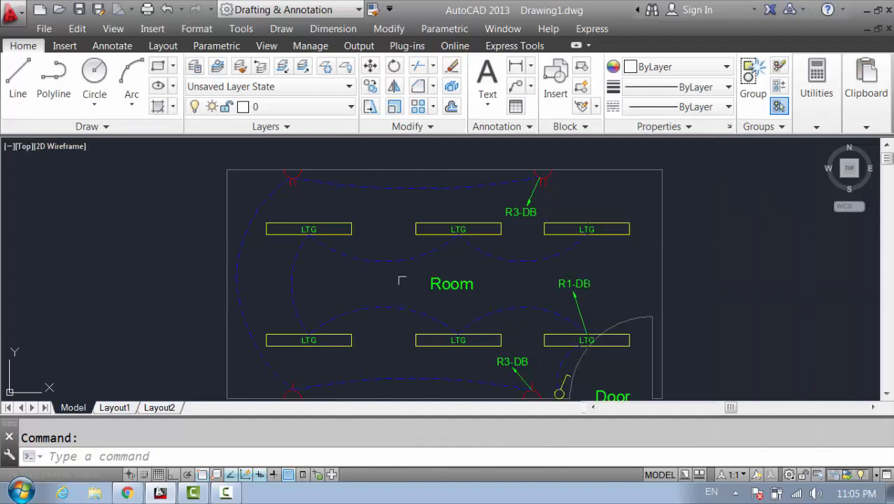
pyautogui.moveTo(402, 279); pyautogui.dragTo(359, 259, button='middle')
pyautogui.scroll(1, 410, 270)
pyautogui.scroll(-1, 406, 263)
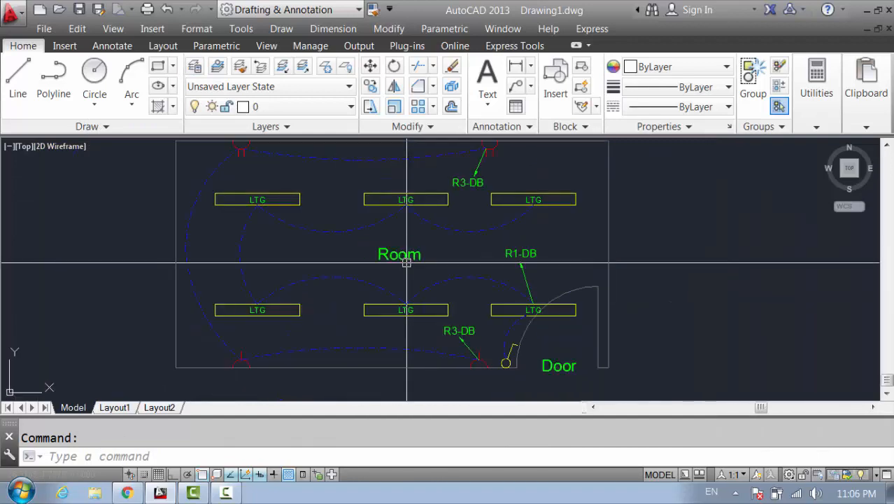
# Examine the wall outline and the conduit arc between the lower-left light fittings, checking the arc's layer and linetype
pyautogui.scroll(3, 392, 258)
pyautogui.scroll(-3, 359, 255)
pyautogui.moveTo(355, 256); pyautogui.dragTo(372, 261, button='middle')
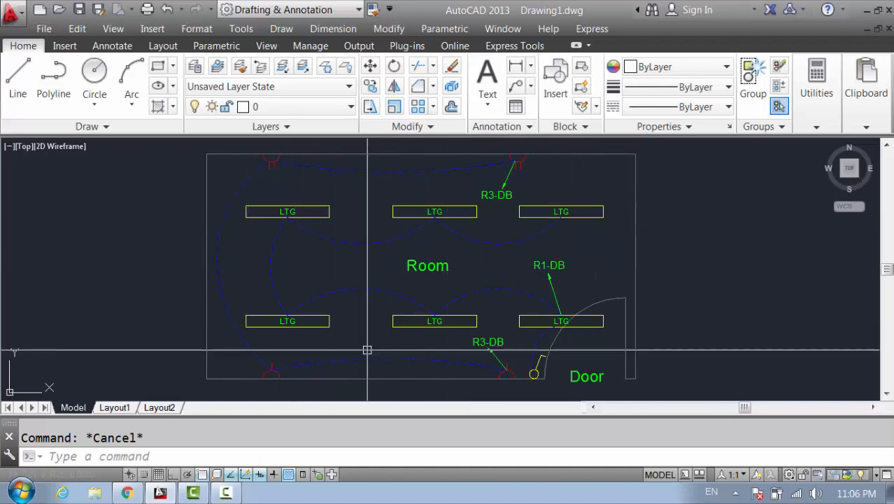
pyautogui.click(328, 290)
pyautogui.press('Escape')
pyautogui.click(207, 305)
pyautogui.press('Escape')
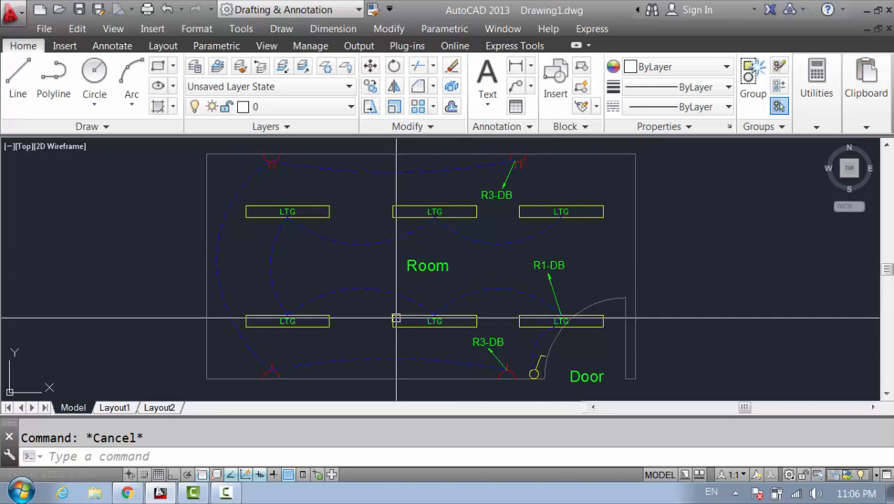
pyautogui.scroll(4, 407, 299)
pyautogui.click(328, 300)
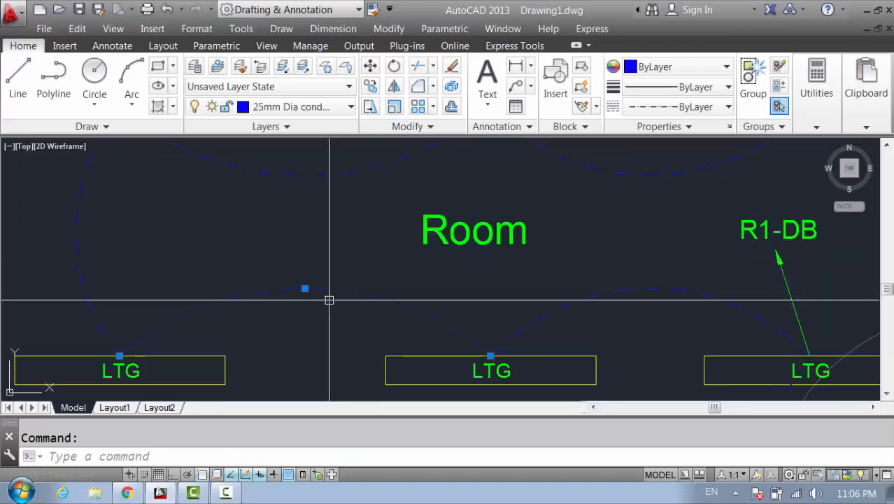
pyautogui.press('Escape')
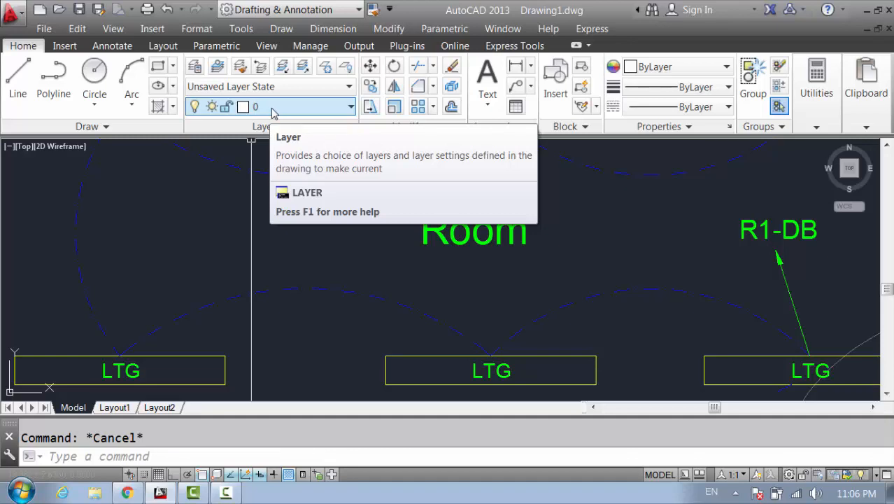
# Inspect the dash pattern of the conduit arc between the upper-left light fittings at close range, and return to the whole plan
pyautogui.scroll(-5, 325, 262)
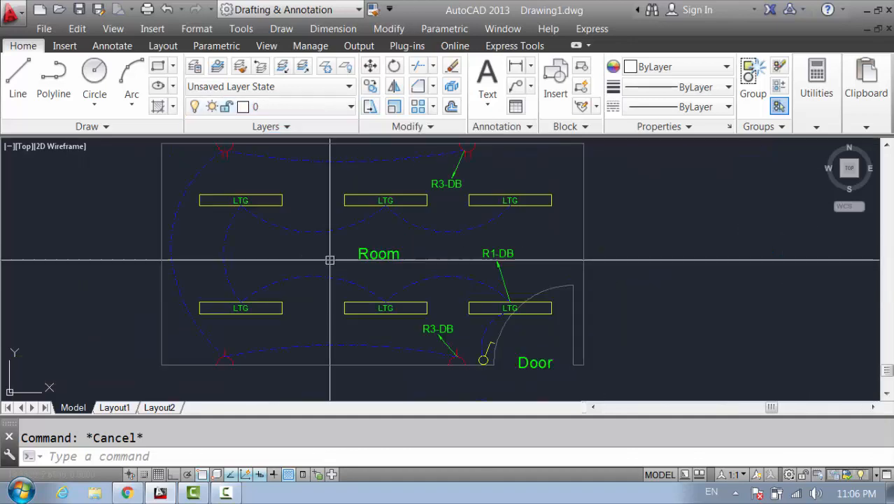
pyautogui.moveTo(335, 278)
pyautogui.mouseDown(button='middle')
pyautogui.moveTo(337, 308)
pyautogui.moveTo(340, 287)
pyautogui.mouseUp(button='middle')
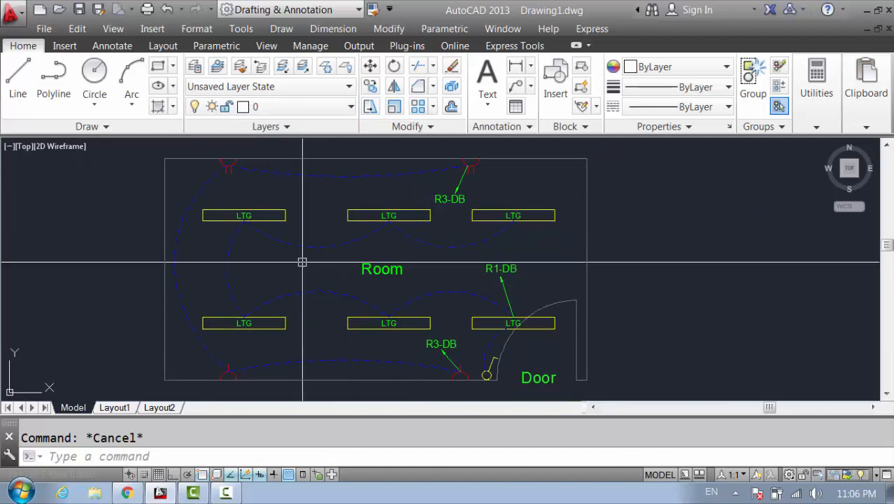
pyautogui.scroll(2, 329, 241)
pyautogui.scroll(8, 316, 249)
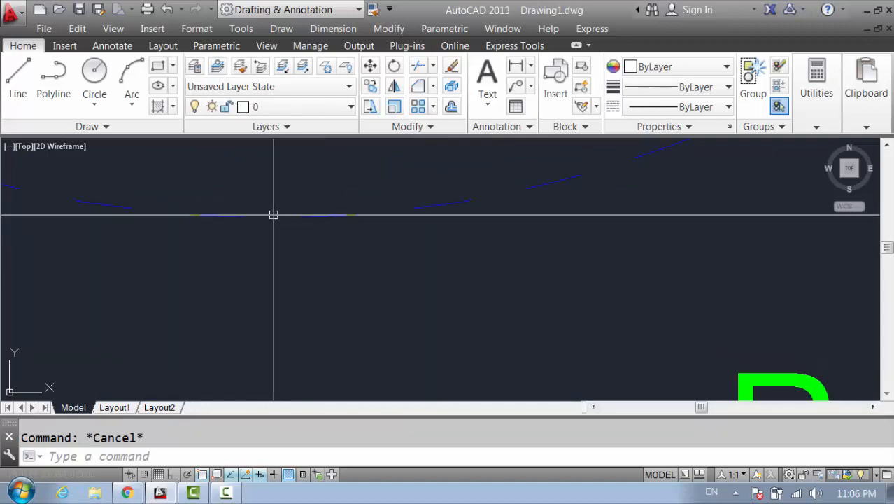
pyautogui.click(309, 216)
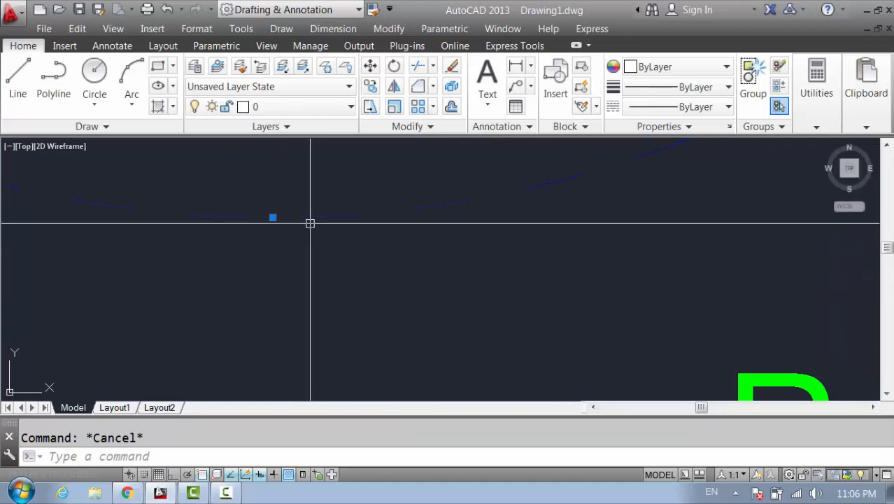
pyautogui.press('Escape')
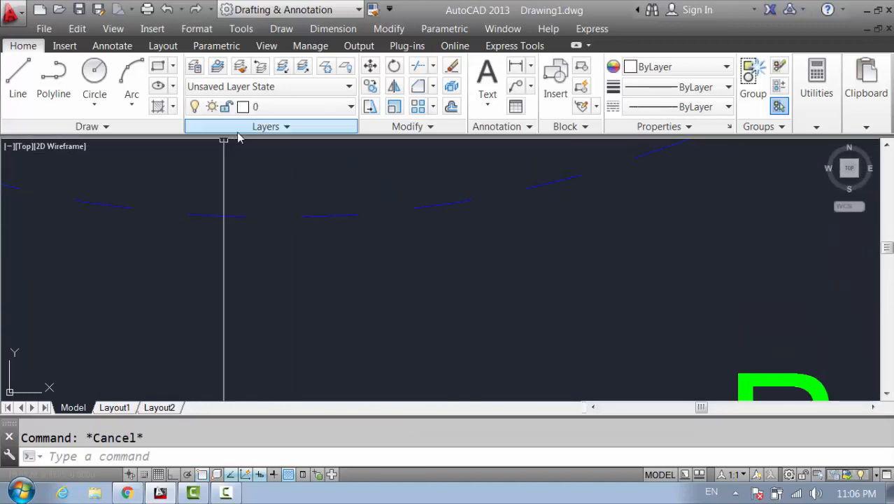
pyautogui.scroll(-5, 310, 165)
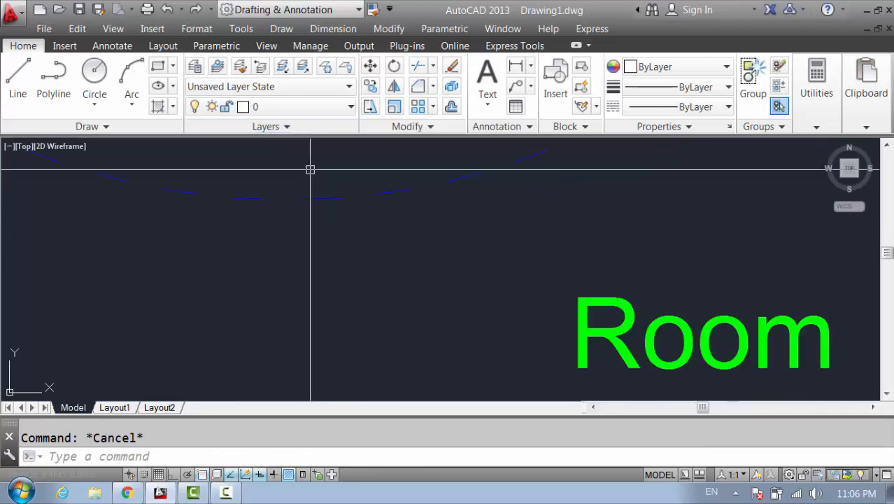
pyautogui.scroll(-5, 324, 230)
pyautogui.scroll(1, 347, 279)
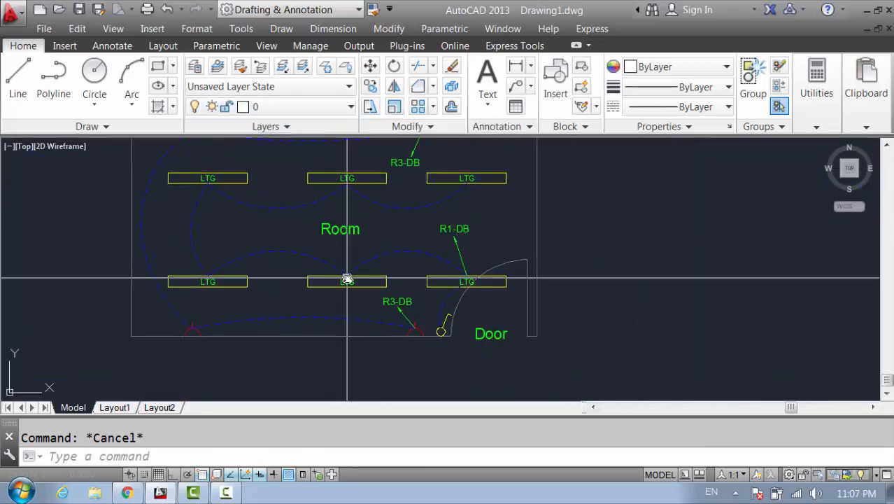
pyautogui.moveTo(347, 280); pyautogui.dragTo(392, 325, button='middle')
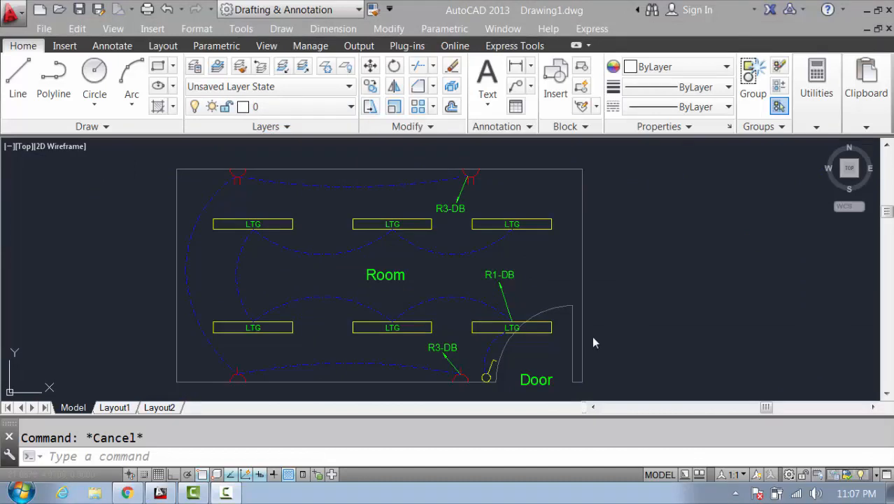
pyautogui.click(591, 336)
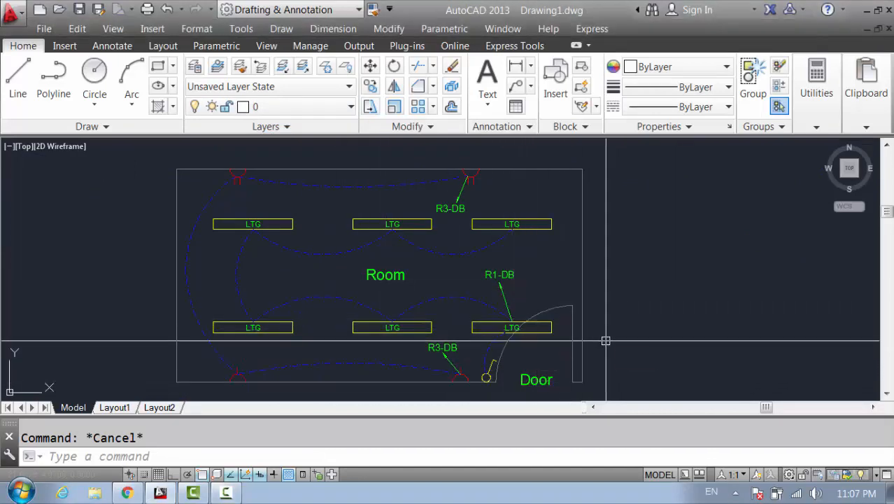
# Draw a narrow upright rectangle about 0.3 wide and 1.4 tall against the inside of the room's right wall, above the door jamb
pyautogui.write('rec')
pyautogui.press('Return')
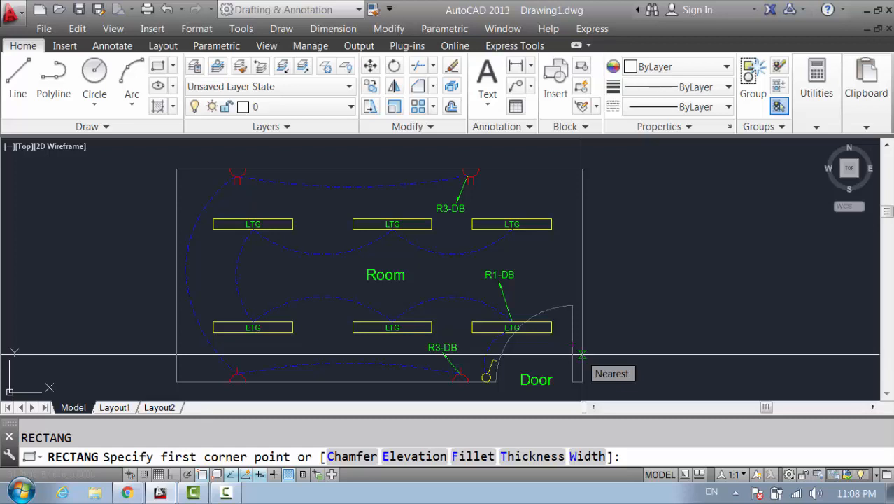
pyautogui.scroll(2, 581, 354)
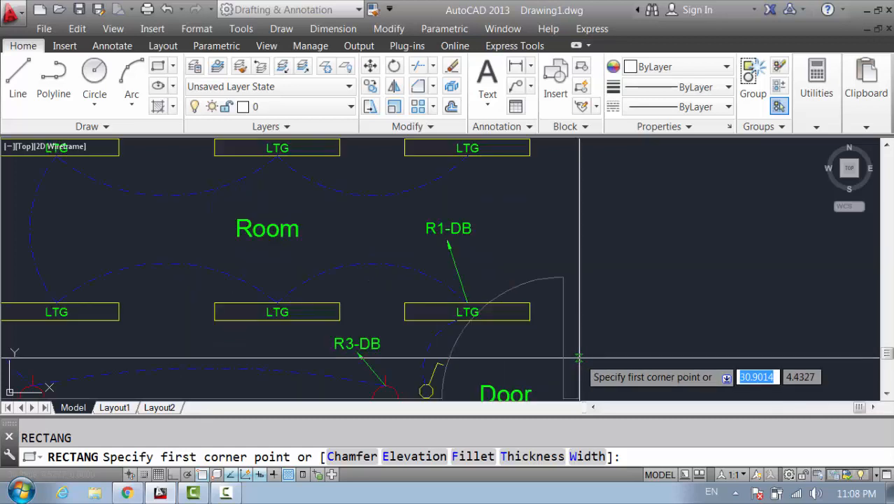
pyautogui.click(582, 356)
pyautogui.scroll(2, 578, 349)
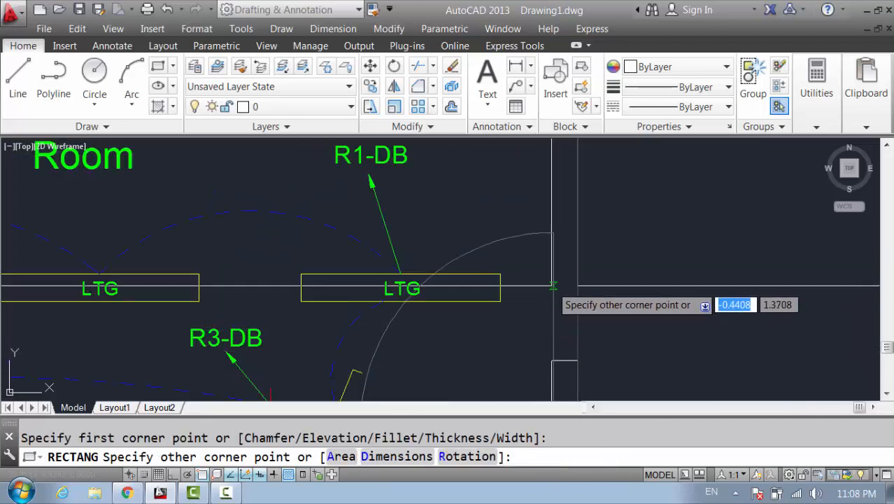
pyautogui.scroll(2, 570, 277)
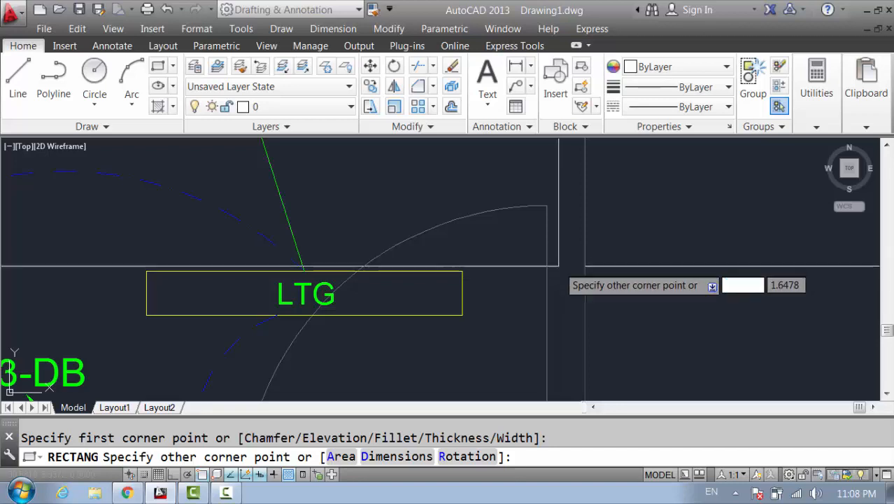
pyautogui.click(559, 287)
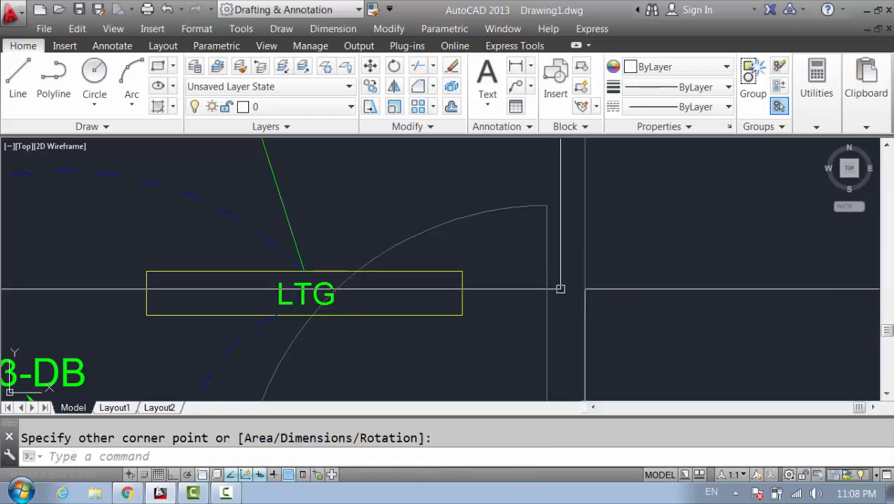
# Draw a diagonal line across the new wall rectangle from its lower-left corner to near its upper-right corner
pyautogui.scroll(-4, 564, 288)
pyautogui.moveTo(590, 302); pyautogui.dragTo(559, 336, button='middle')
pyautogui.write('l')
pyautogui.press('Return')
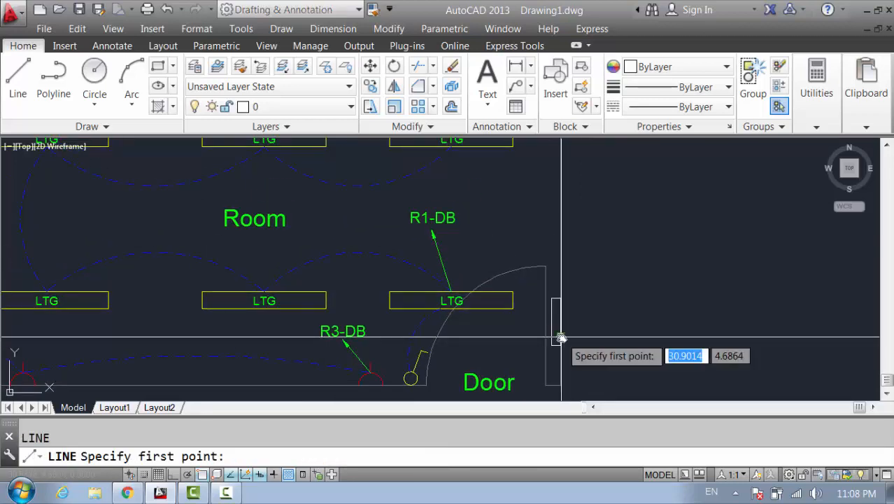
pyautogui.scroll(4, 559, 335)
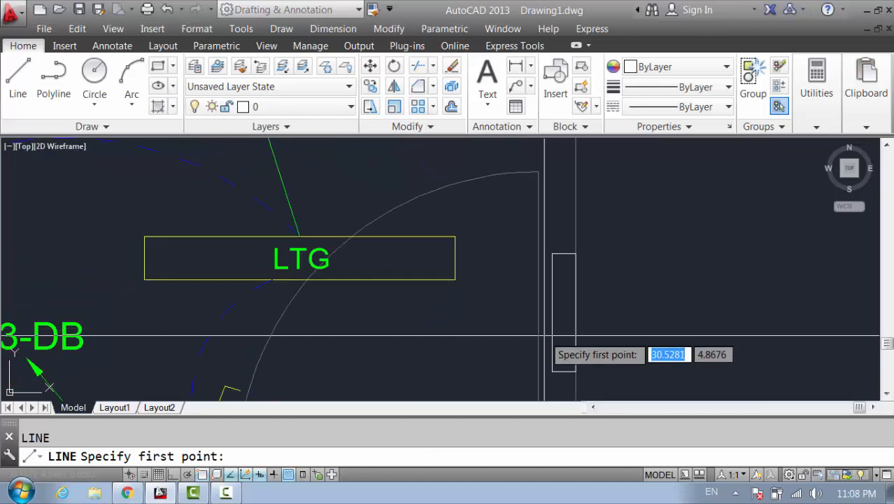
pyautogui.click(552, 371)
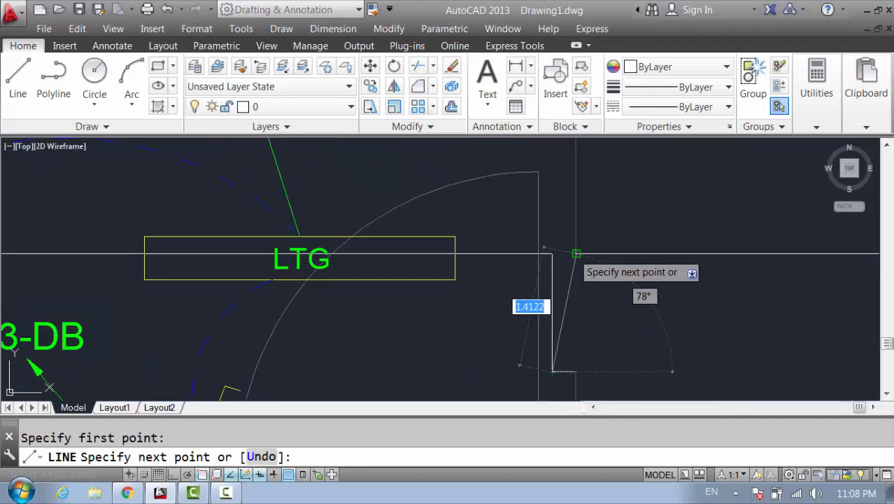
pyautogui.click(573, 253)
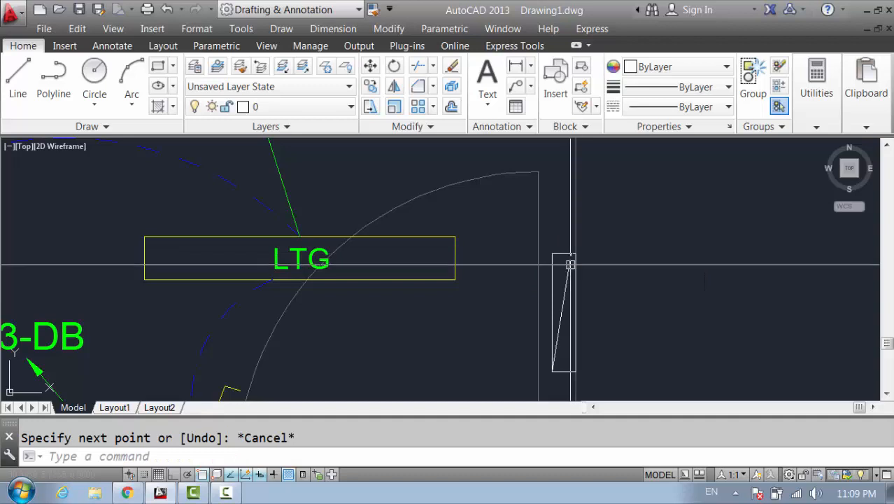
# Stretch the upper end of the diagonal line onto the upper-right corner of the wall rectangle
pyautogui.click(570, 263)
pyautogui.scroll(4, 570, 259)
pyautogui.click(565, 245)
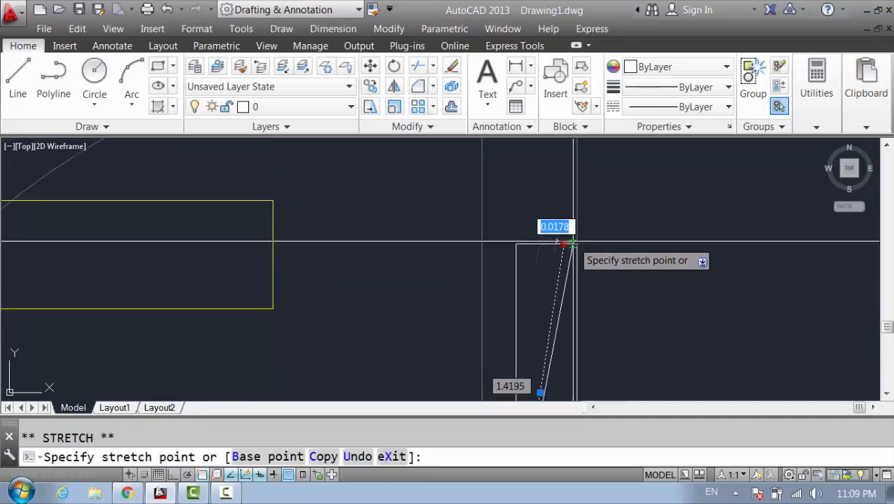
pyautogui.press('Escape')
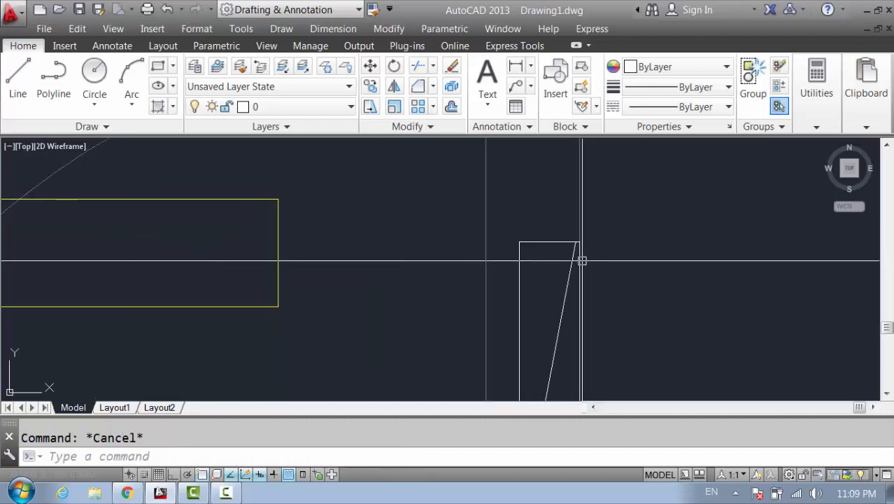
pyautogui.scroll(2, 582, 261)
pyautogui.click(568, 233)
pyautogui.scroll(-3, 570, 231)
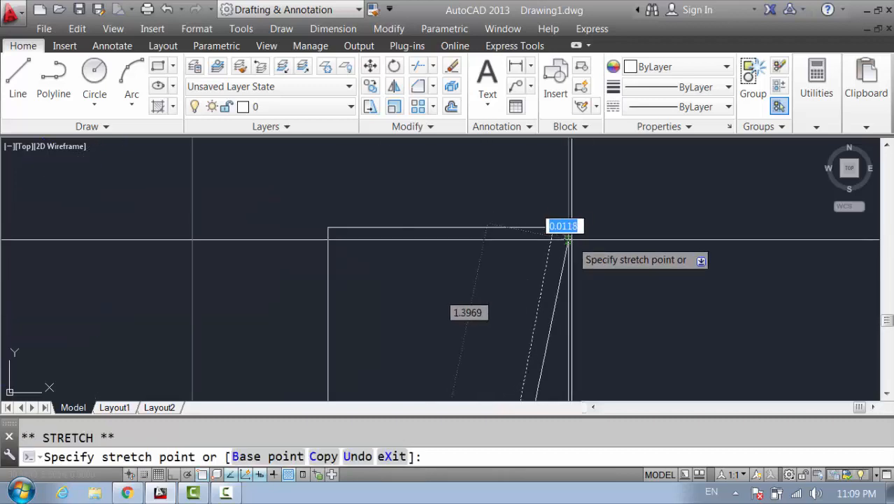
pyautogui.press('Escape')
pyautogui.scroll(-2, 575, 231)
pyautogui.scroll(2, 595, 259)
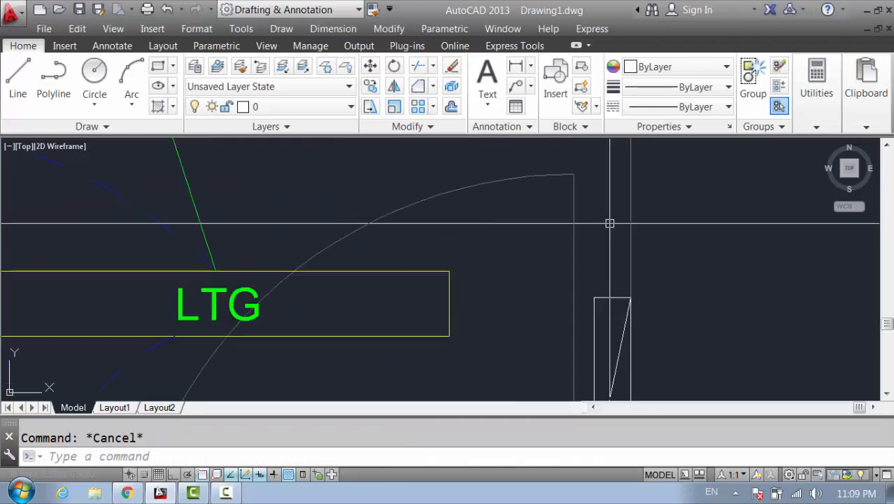
pyautogui.scroll(-2, 588, 258)
pyautogui.scroll(3, 584, 260)
pyautogui.write('s')
pyautogui.press('Return')
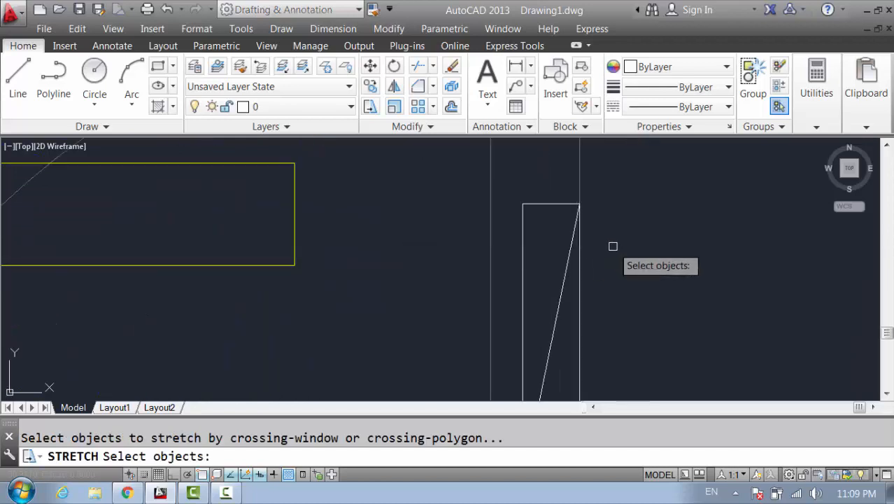
pyautogui.press('Escape')
pyautogui.scroll(-3, 572, 274)
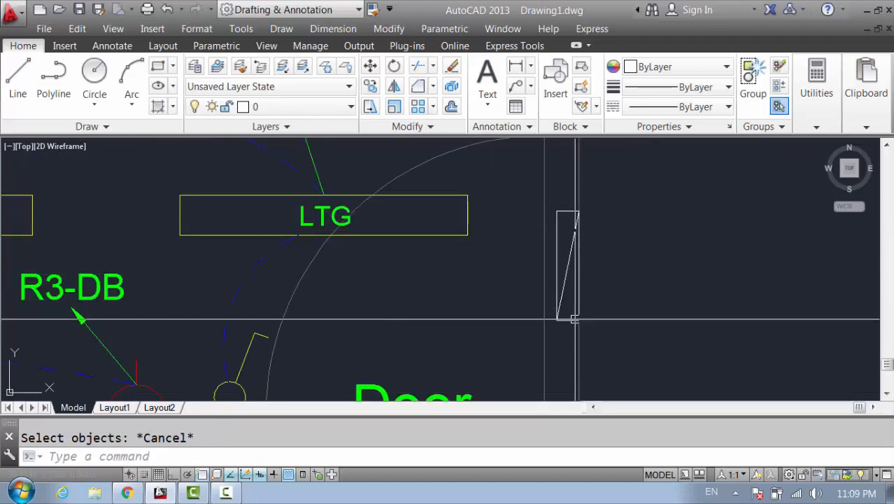
# Stretch the top of the wall panel symbol straight down with Ortho on, shortening it to about two thirds of its height
pyautogui.scroll(2, 572, 222)
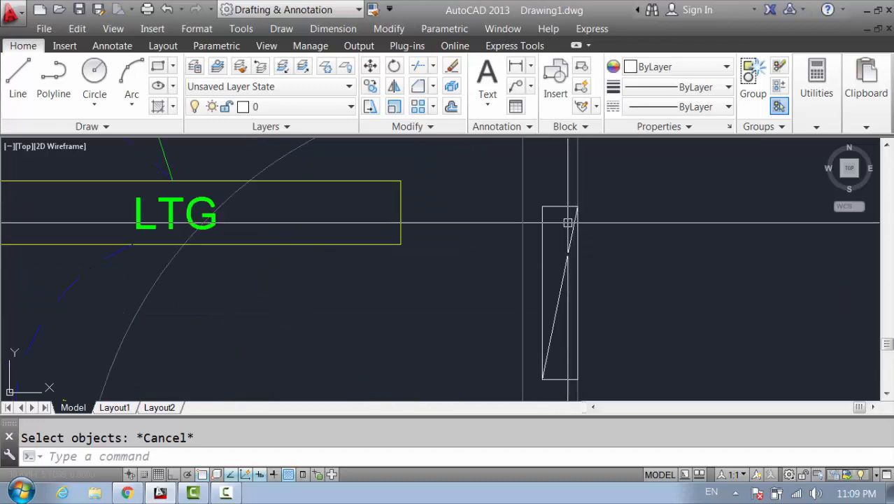
pyautogui.moveTo(549, 230); pyautogui.dragTo(550, 252, button='middle')
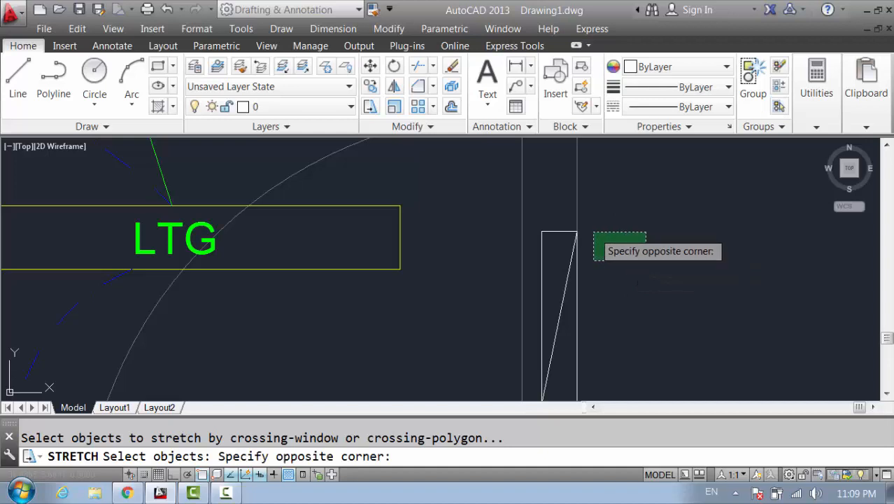
pyautogui.scroll(4, 564, 224)
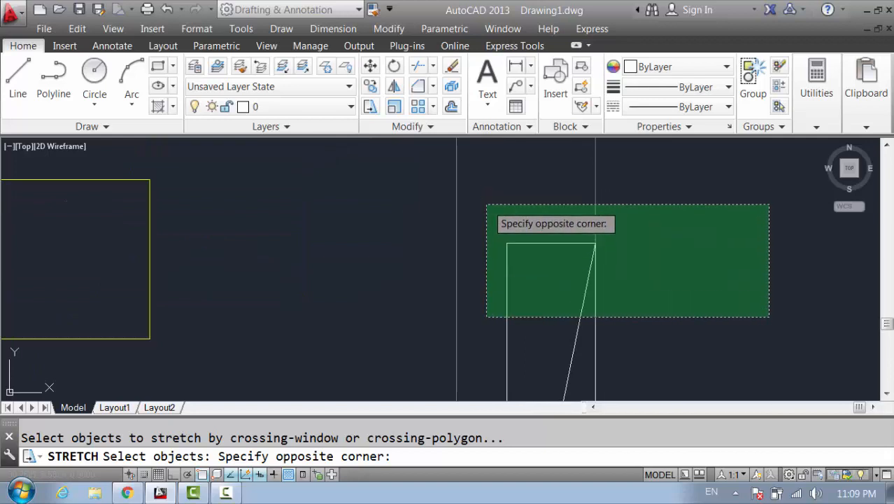
pyautogui.click(483, 192)
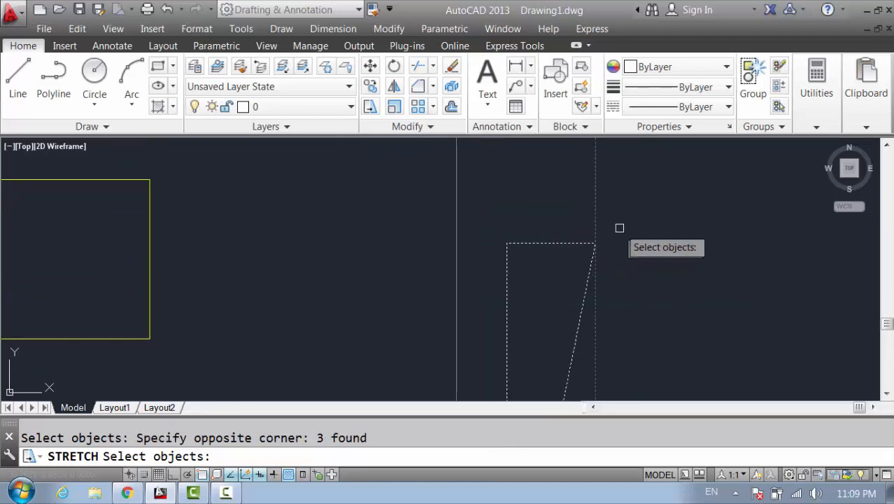
pyautogui.press('Return')
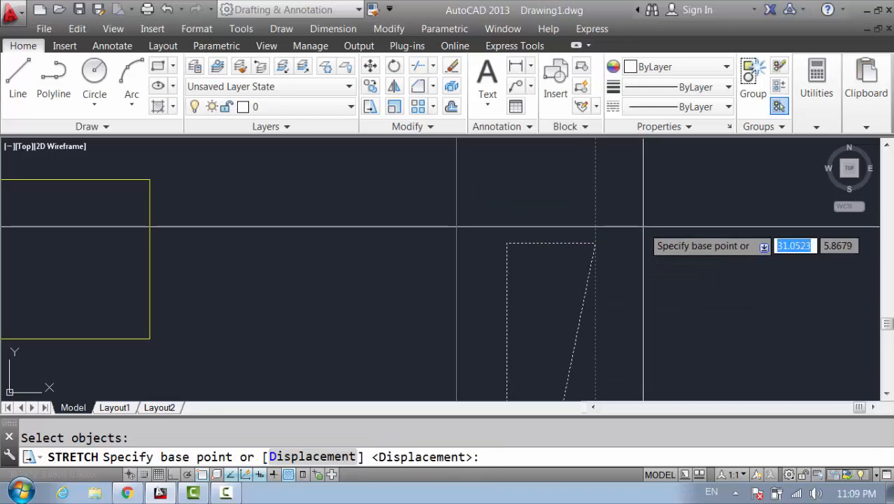
pyautogui.moveTo(646, 242); pyautogui.dragTo(547, 231, button='middle')
pyautogui.scroll(-2, 547, 231)
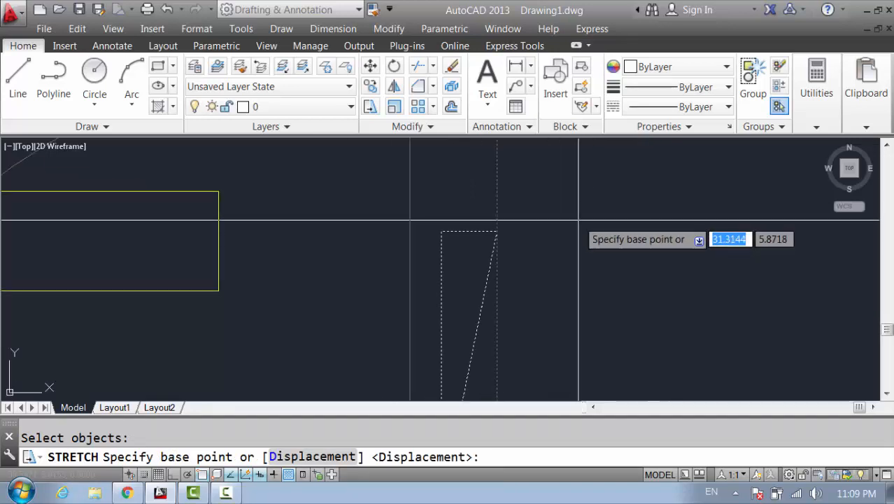
pyautogui.scroll(-4, 590, 215)
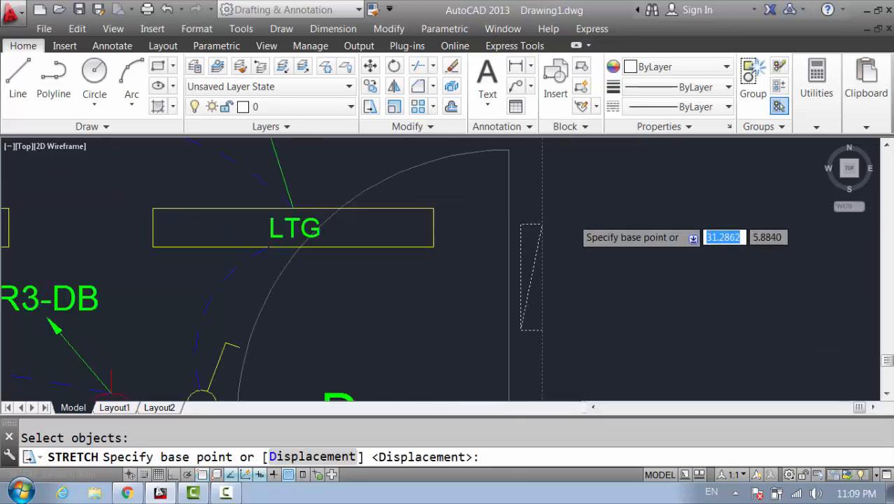
pyautogui.scroll(2, 581, 228)
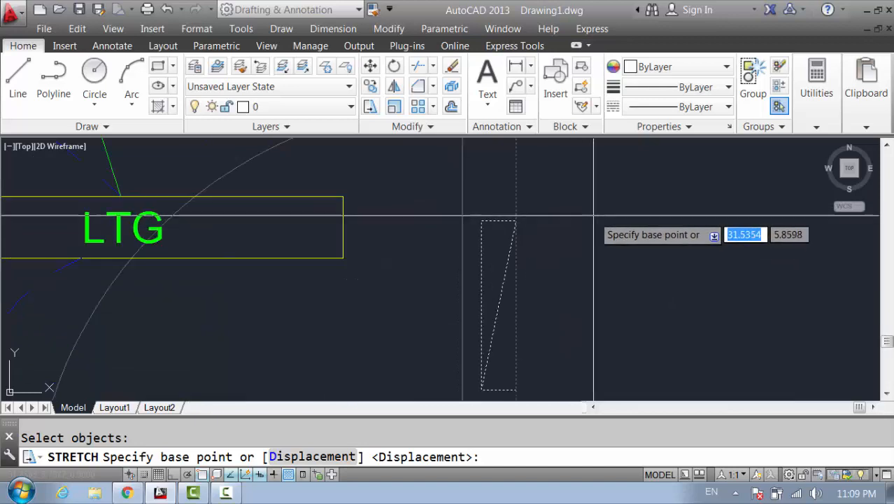
pyautogui.click(596, 204)
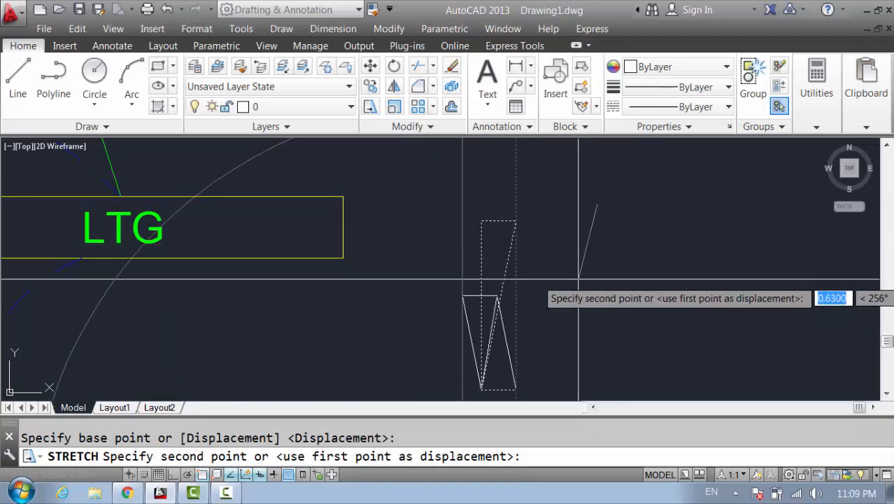
pyautogui.press('F8')
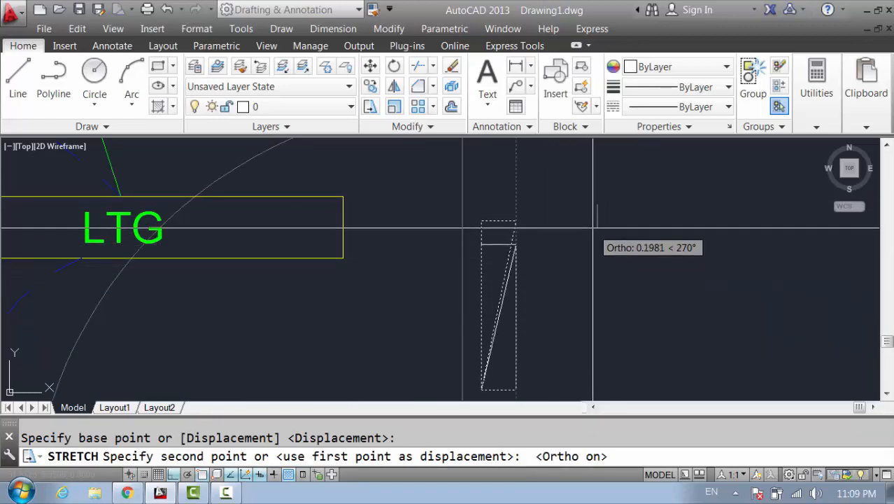
pyautogui.click(596, 264)
pyautogui.scroll(-1, 587, 264)
pyautogui.moveTo(571, 303); pyautogui.dragTo(586, 300, button='middle')
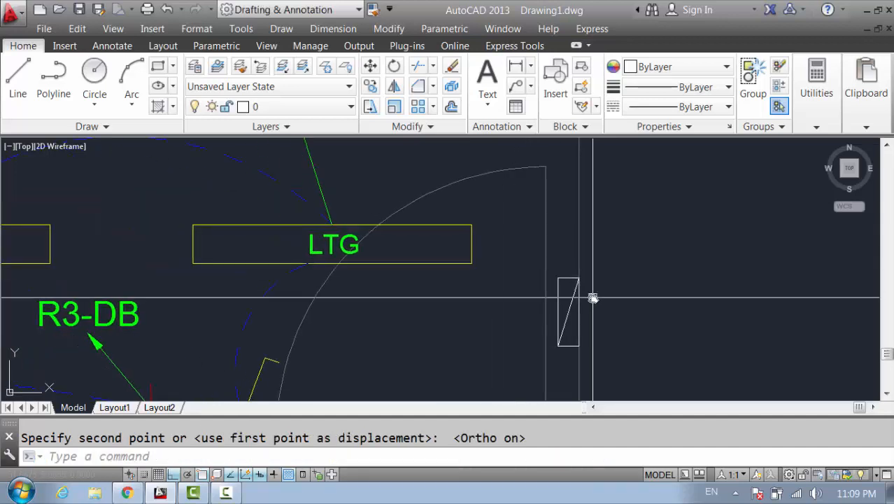
pyautogui.press('Escape')
# Hatch the upper-left triangle of the wall panel symbol with the SOLID pattern
pyautogui.scroll(5, 577, 322)
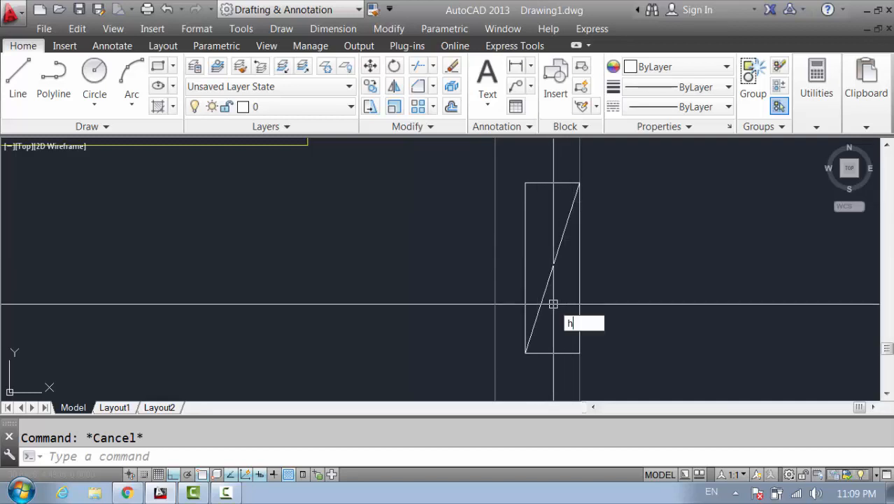
pyautogui.press('Return')
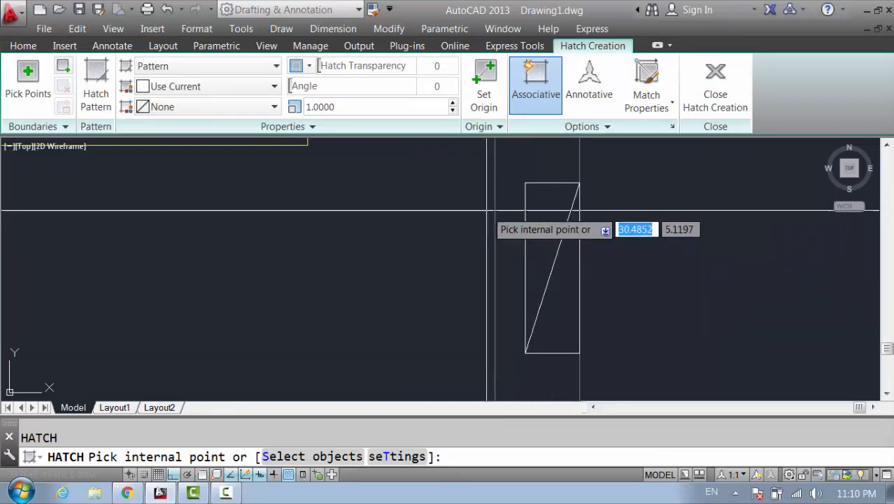
pyautogui.click(98, 95)
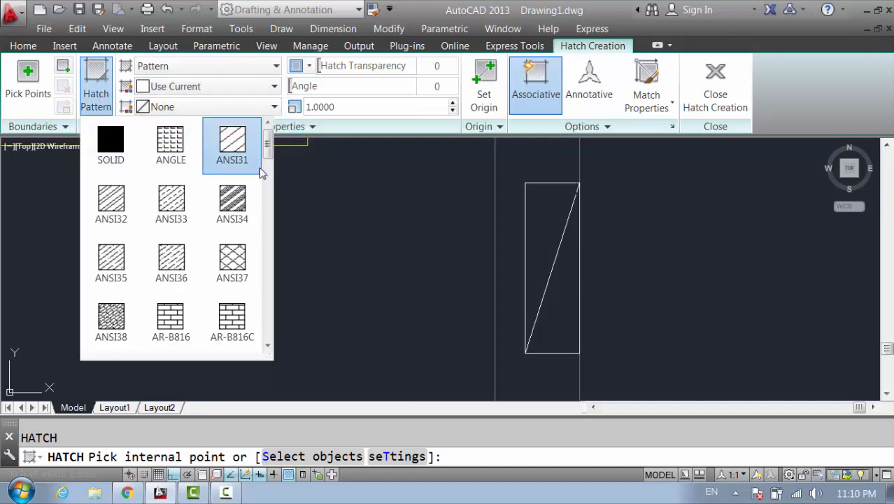
pyautogui.click(103, 84)
pyautogui.click(98, 86)
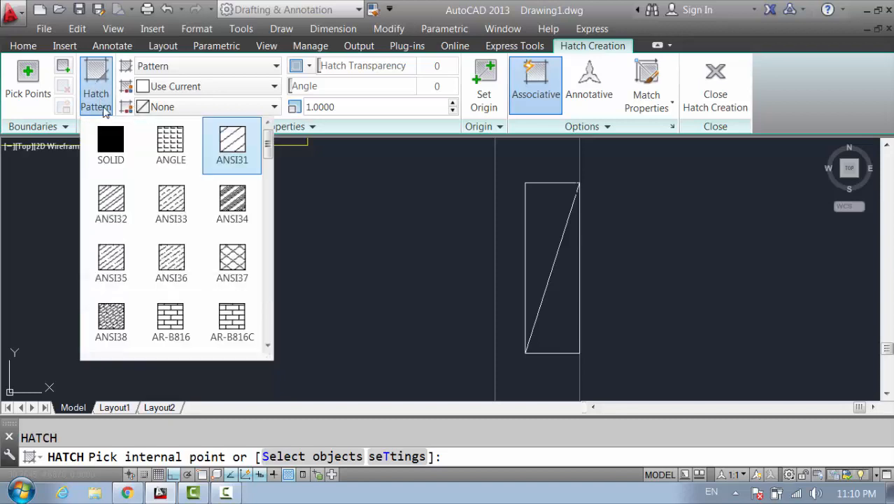
pyautogui.click(112, 142)
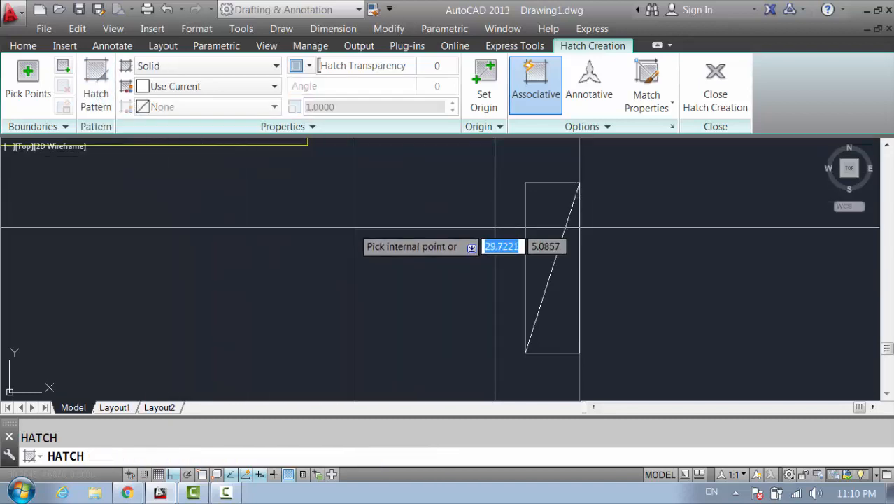
pyautogui.click(542, 236)
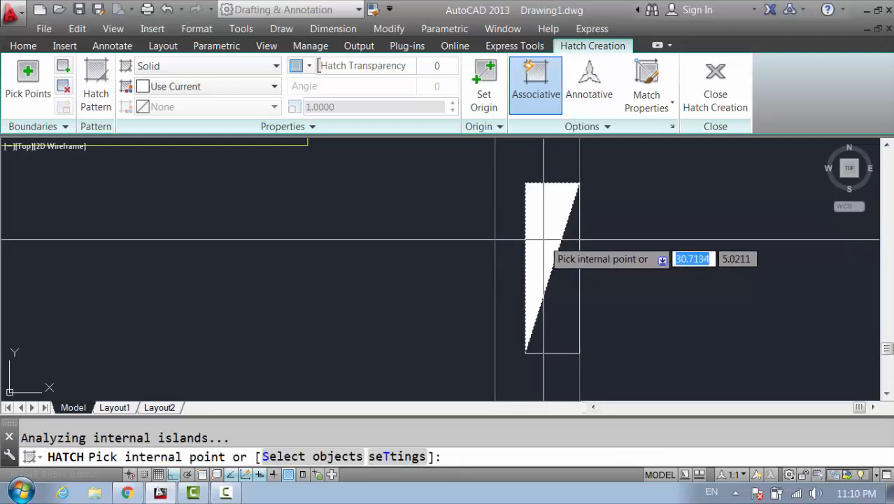
pyautogui.press('Return')
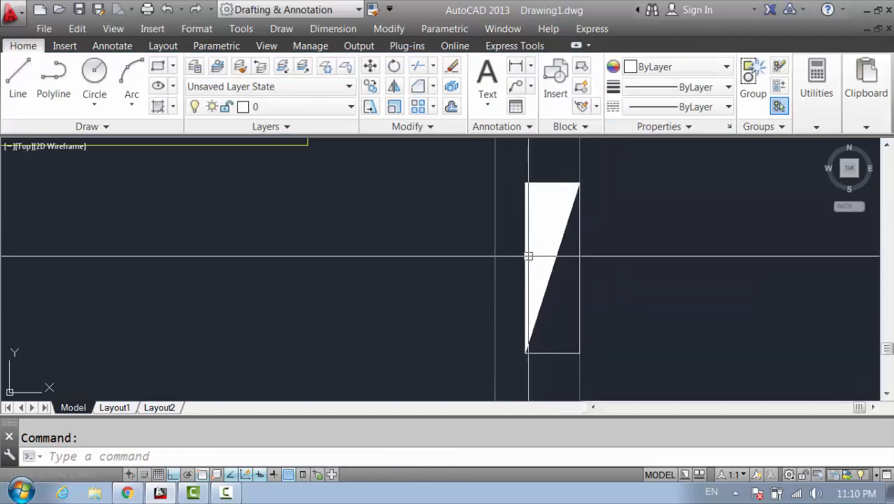
pyautogui.click(509, 161)
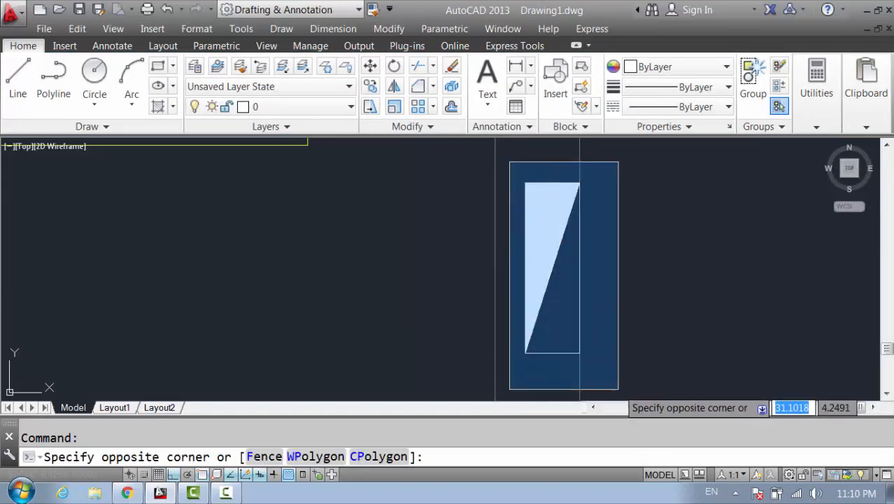
pyautogui.click(619, 389)
pyautogui.scroll(-2, 489, 338)
pyautogui.press('Escape')
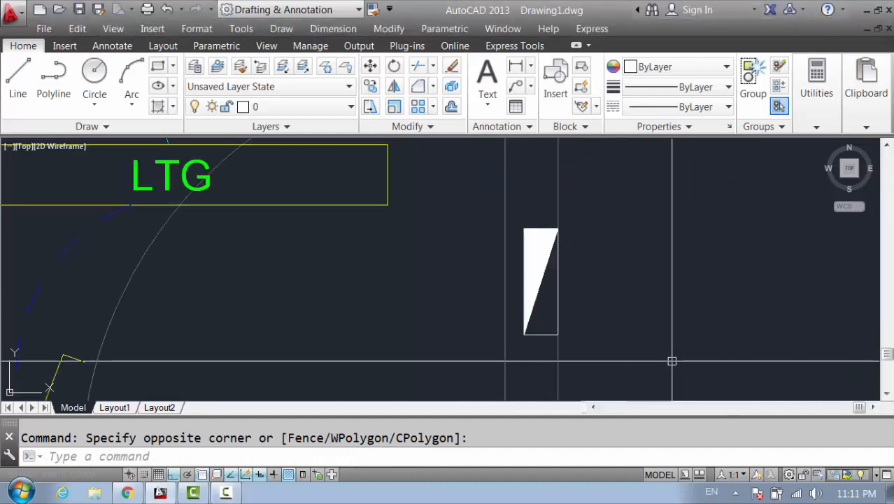
pyautogui.click(455, 207)
pyautogui.click(630, 377)
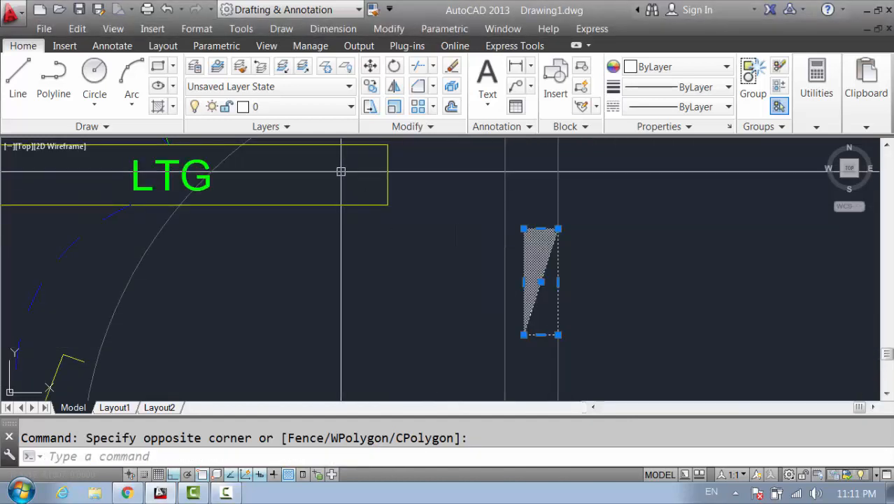
# Create a new layer named DB and set its colour to blue
pyautogui.click(196, 66)
pyautogui.click(244, 148)
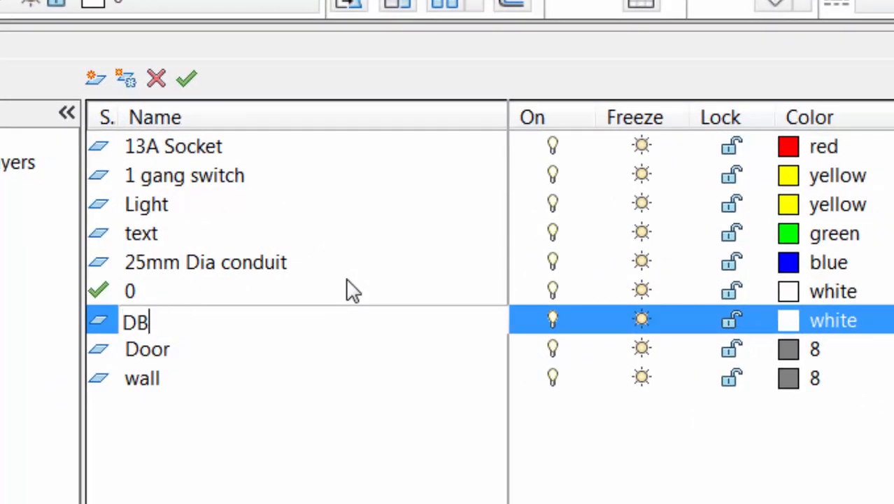
pyautogui.press('Return')
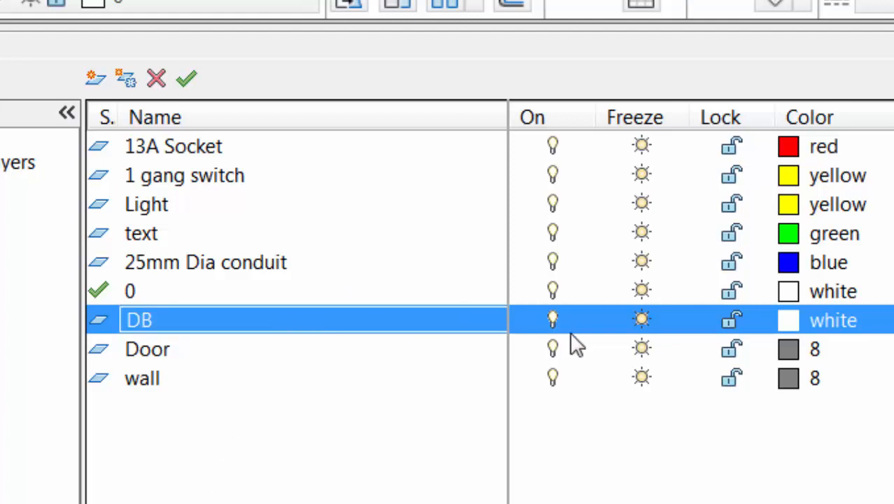
pyautogui.click(797, 317)
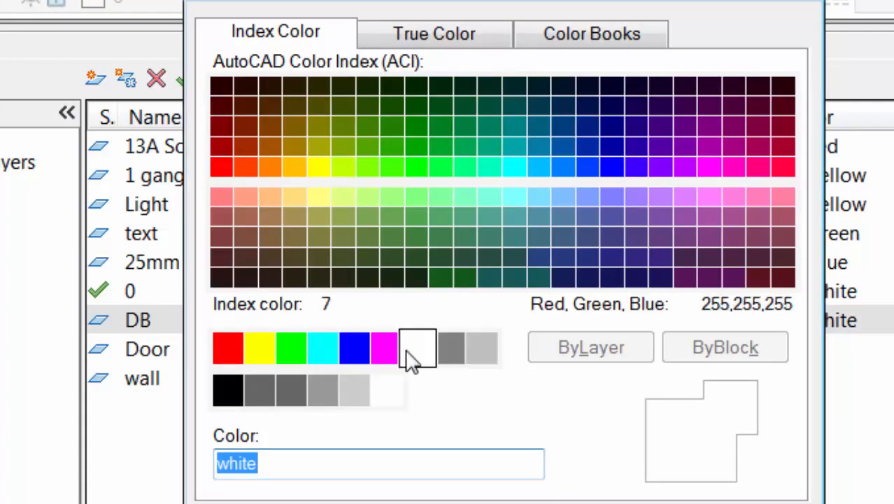
pyautogui.click(354, 347)
pyautogui.click(413, 503)
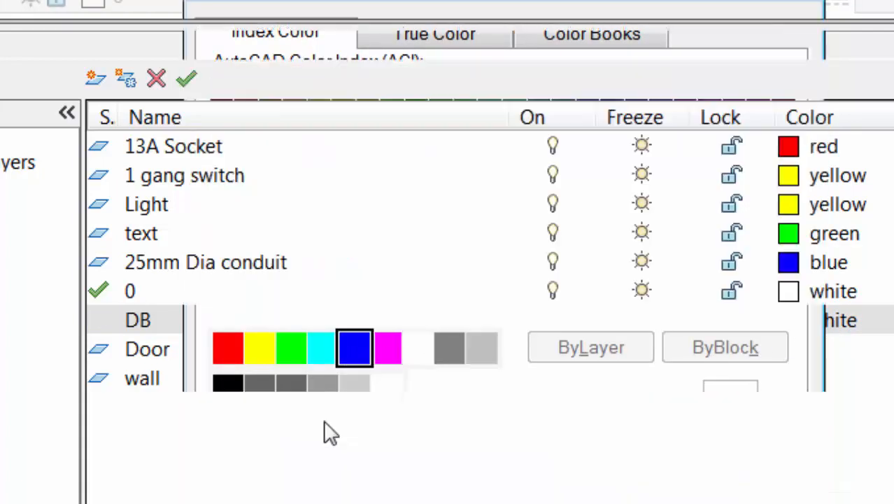
pyautogui.click(0, 40)
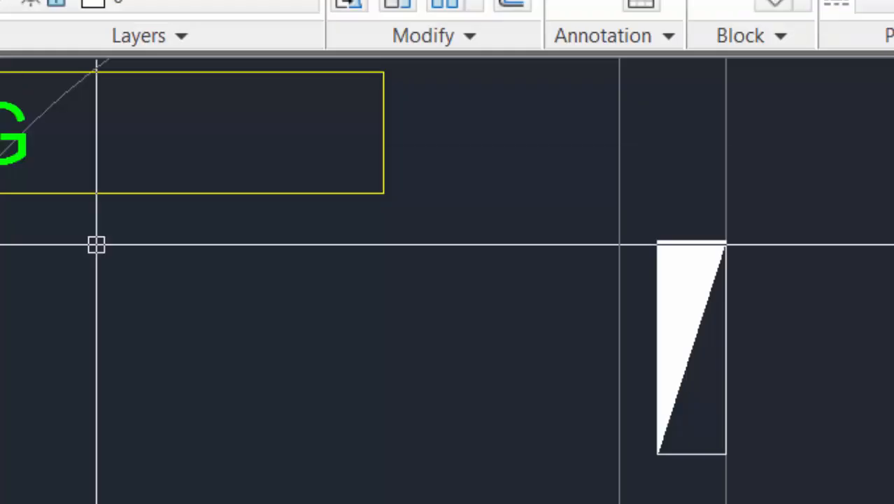
# Assign the whole panel symbol, including its rectangle, diagonal and solid fill, to the DB layer
pyautogui.click(466, 169)
pyautogui.click(599, 369)
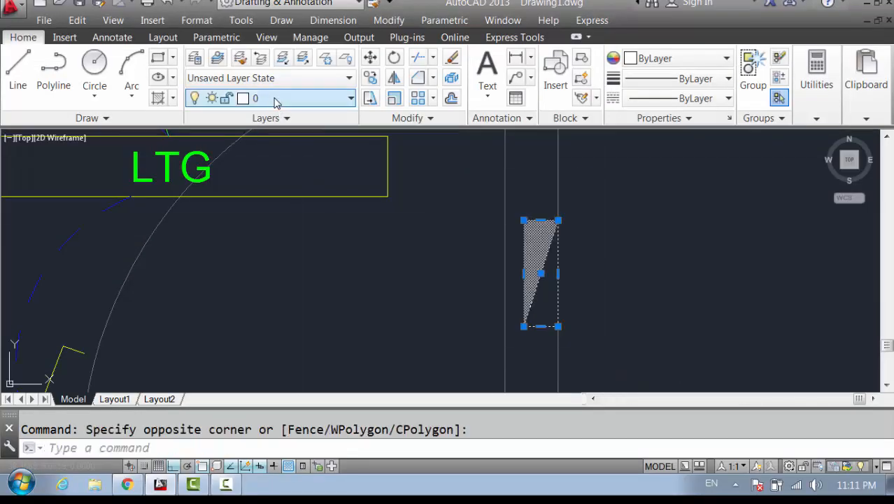
pyautogui.click(277, 101)
pyautogui.click(260, 194)
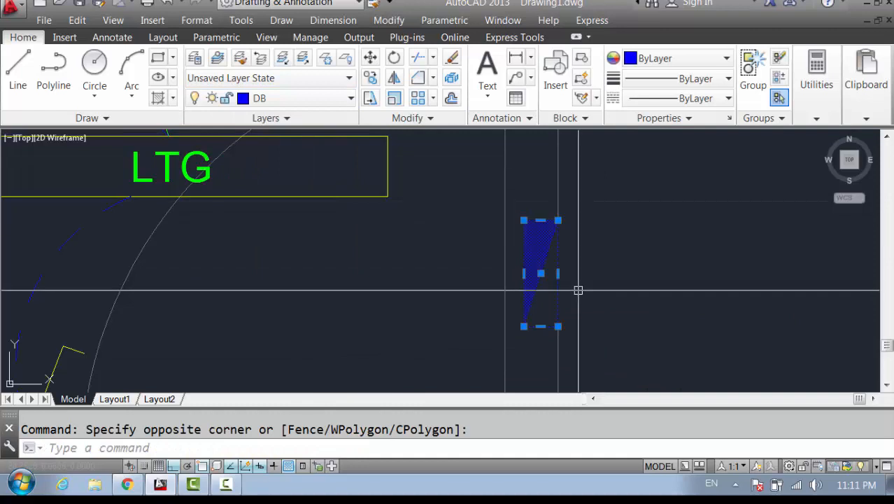
pyautogui.press('Escape')
# Copy the R3-DB label to the inside of the right wall, just beside the blue panel symbol
pyautogui.scroll(-4, 575, 287)
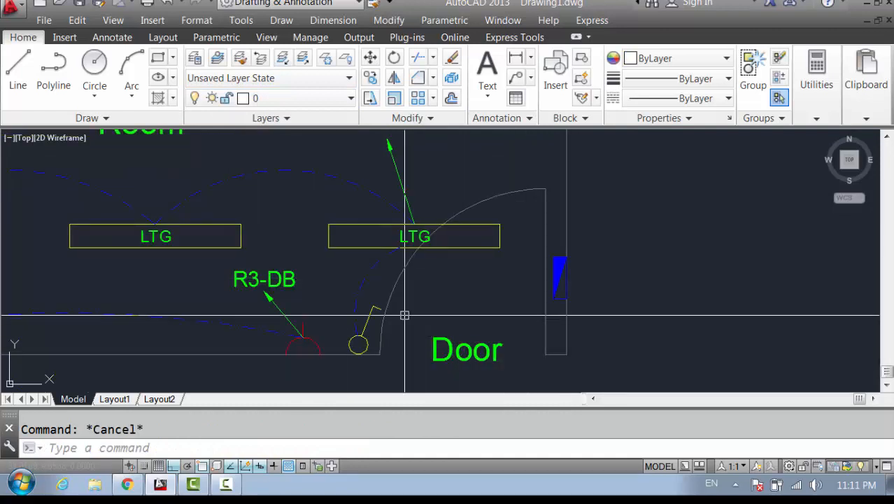
pyautogui.click(289, 277)
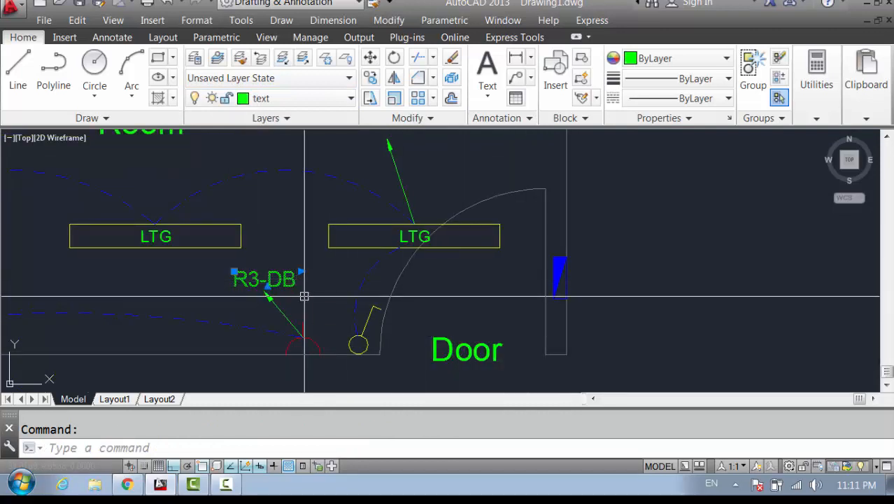
pyautogui.write('co')
pyautogui.press('Return')
pyautogui.click(283, 284)
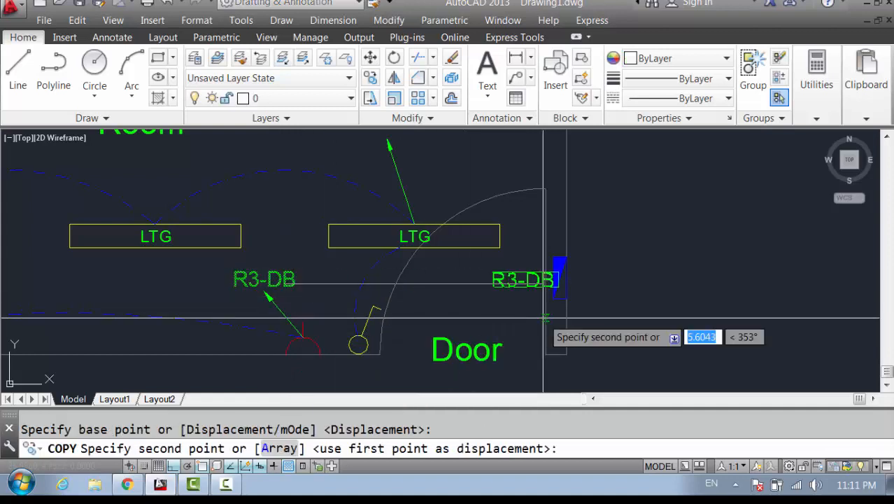
pyautogui.scroll(2, 549, 317)
pyautogui.click(522, 294)
pyautogui.press('Escape')
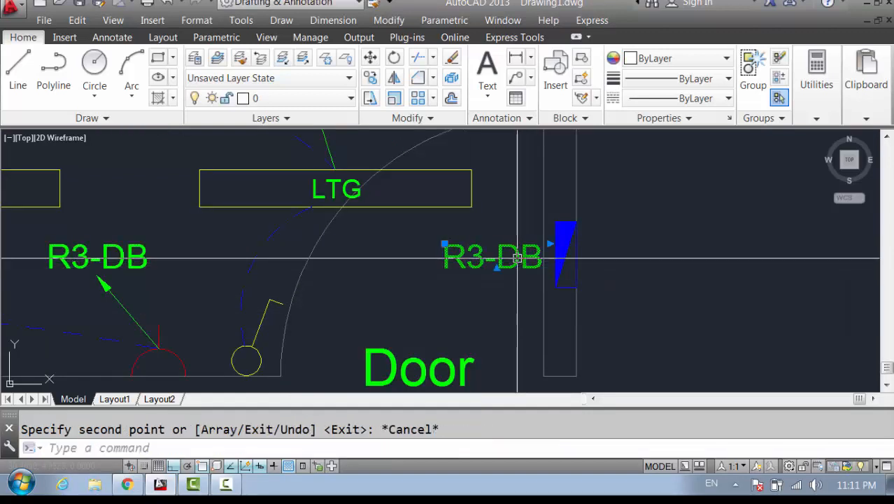
# Change the copied label beside the panel symbol to read DB
pyautogui.doubleClick(520, 277)
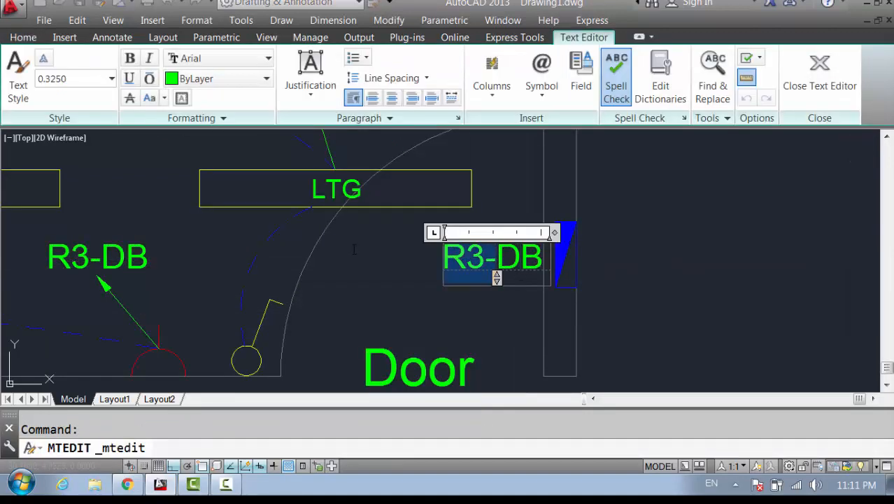
pyautogui.click(472, 313)
pyautogui.press('Escape')
# Move the DB label horizontally closer to the panel symbol, just inside the right wall
pyautogui.click(482, 260)
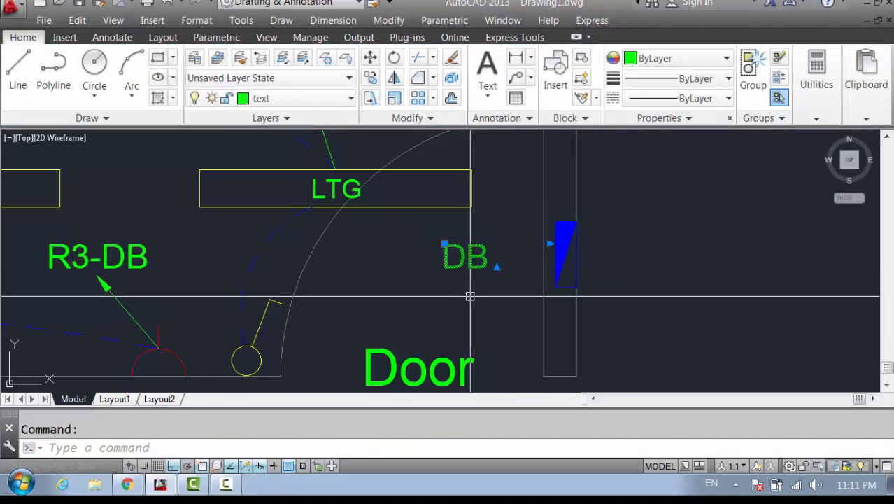
pyautogui.write('m')
pyautogui.press('Return')
pyautogui.click(436, 325)
pyautogui.click(483, 314)
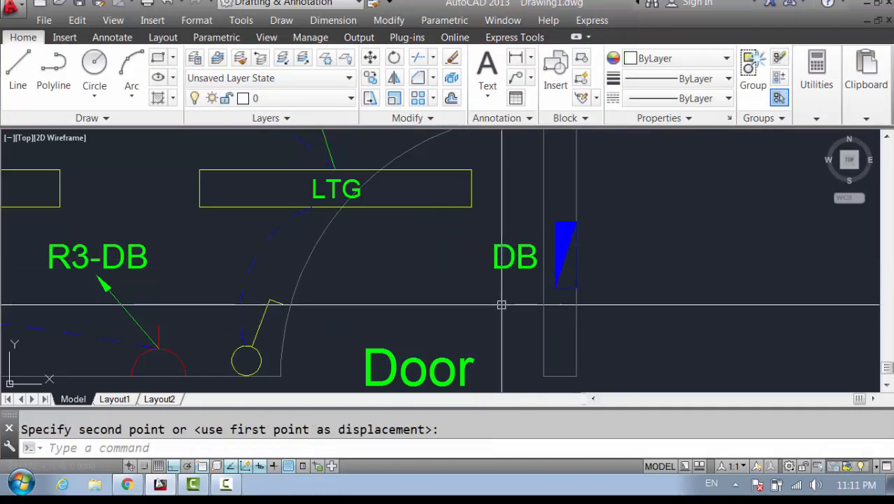
# Examine the DB symbol and label on the right wall against the nearby R1-DB and R3-DB circuit arrows, switch and door
pyautogui.press('Escape')
pyautogui.moveTo(461, 304); pyautogui.dragTo(470, 305, button='middle')
pyautogui.scroll(-4, 469, 304)
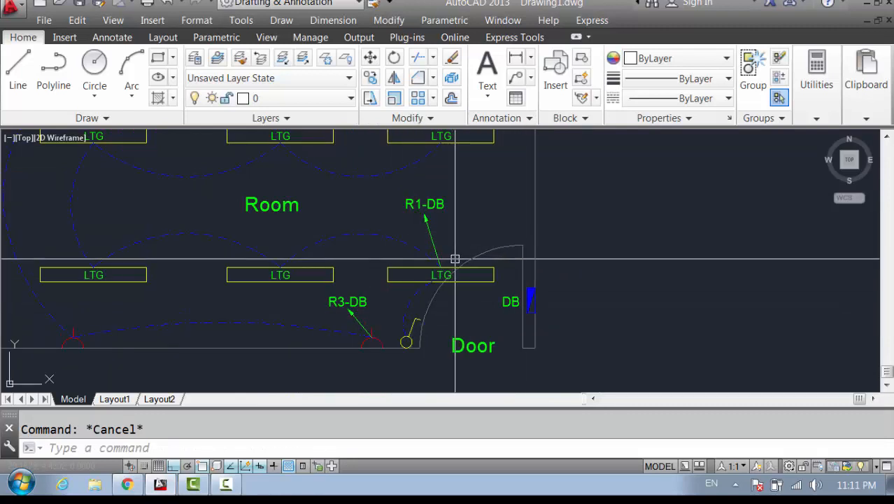
pyautogui.scroll(2, 525, 299)
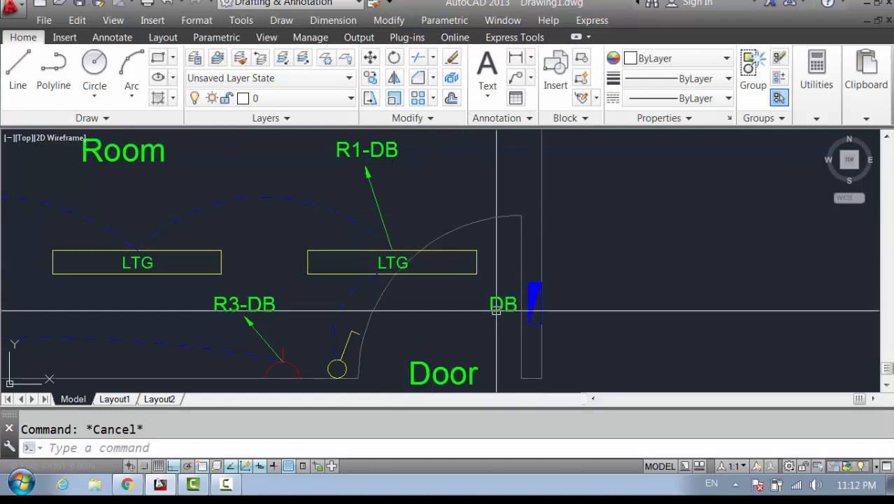
pyautogui.scroll(-4, 467, 306)
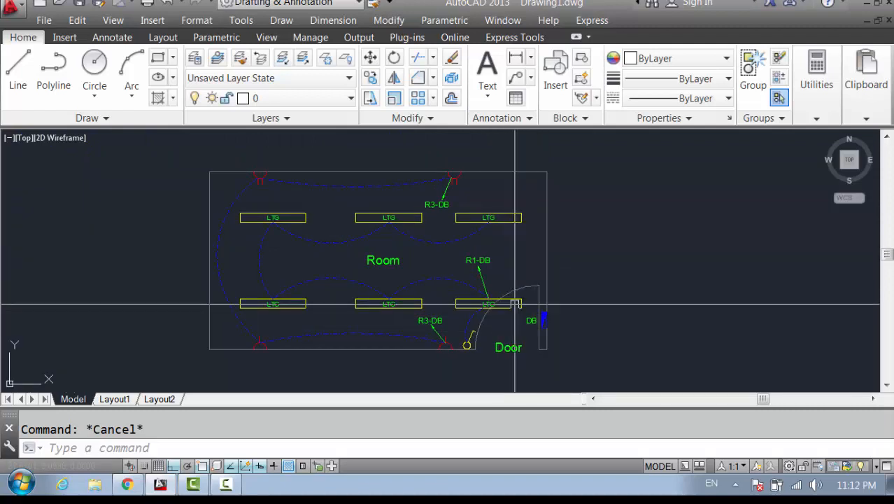
pyautogui.scroll(2, 530, 327)
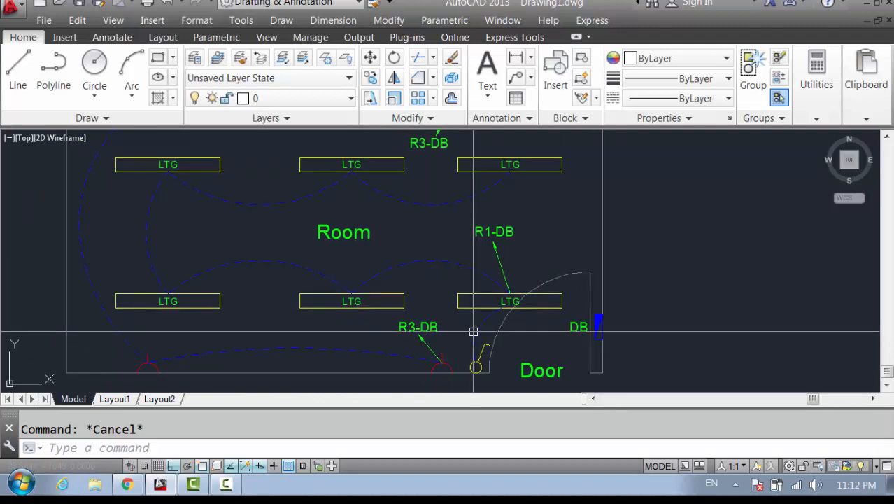
pyautogui.scroll(-2, 479, 346)
pyautogui.scroll(2, 515, 321)
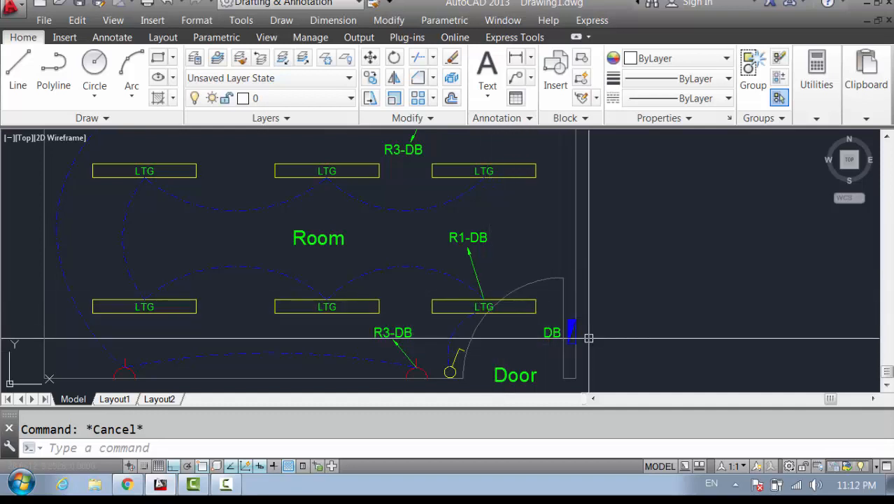
pyautogui.scroll(2, 573, 333)
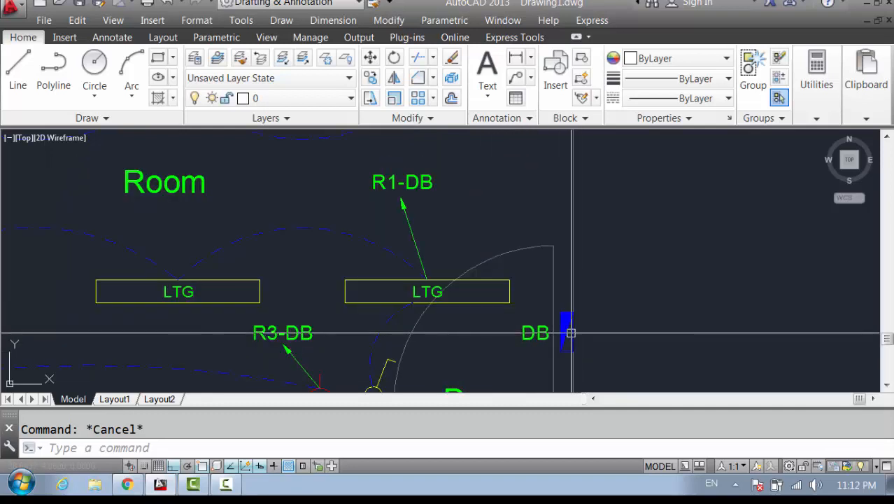
pyautogui.scroll(-5, 545, 329)
pyautogui.scroll(5, 420, 346)
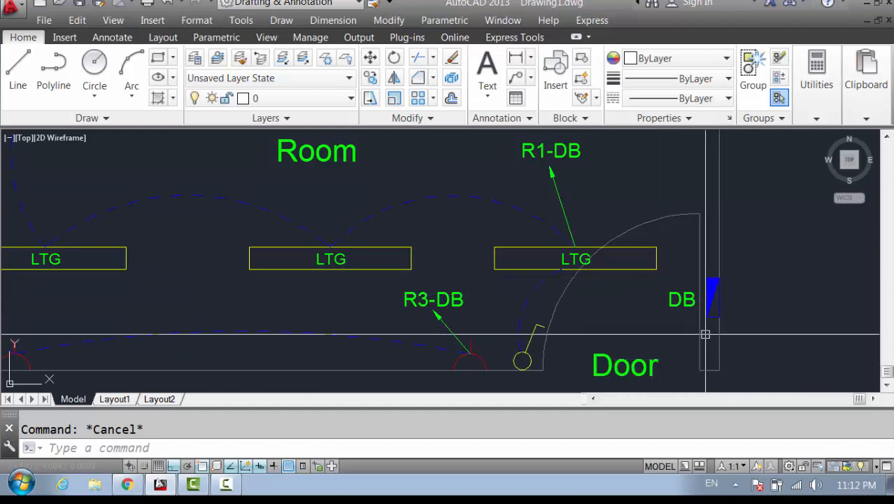
pyautogui.scroll(-3, 705, 335)
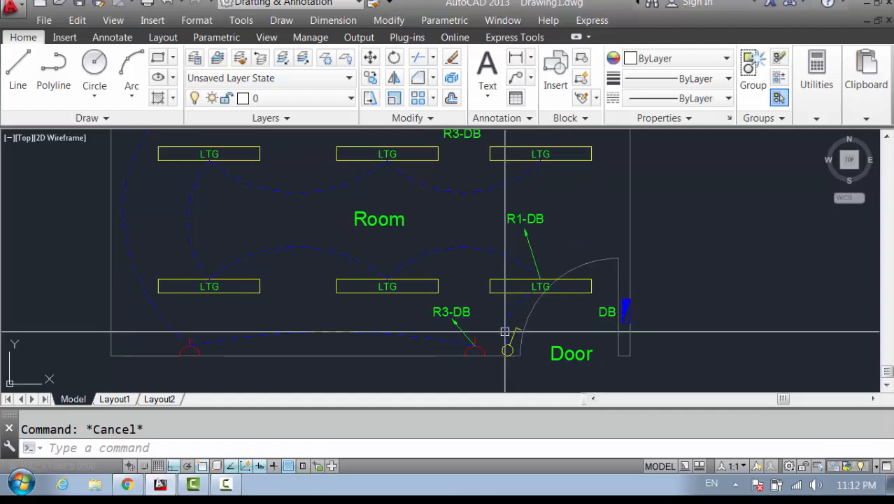
# Review the whole room plan, checking the LTG fixtures, sockets, dashed conduit runs and circuit labels from the upper wall to the door
pyautogui.moveTo(482, 282); pyautogui.dragTo(514, 324, button='middle')
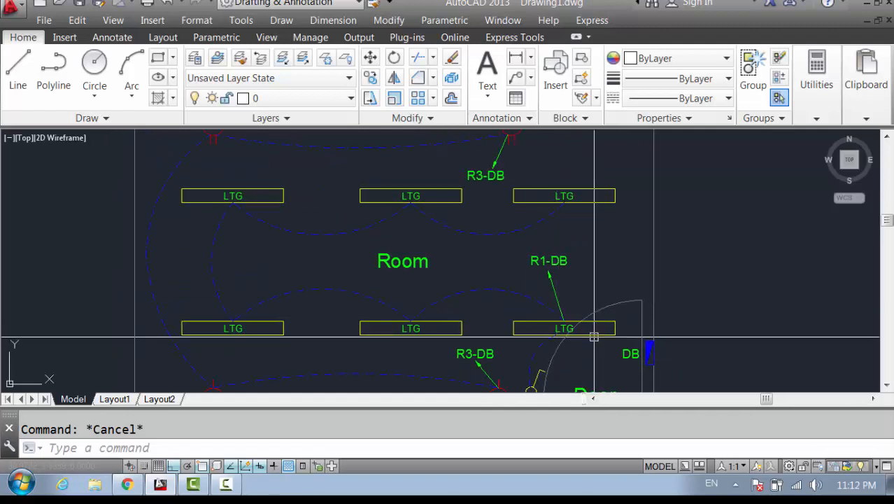
pyautogui.moveTo(596, 332); pyautogui.dragTo(535, 339, button='middle')
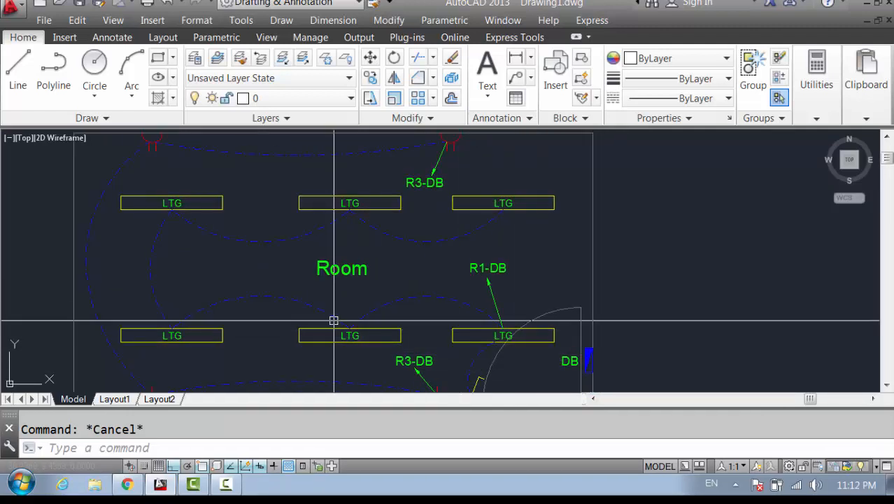
pyautogui.scroll(-5, 373, 295)
pyautogui.scroll(5, 417, 292)
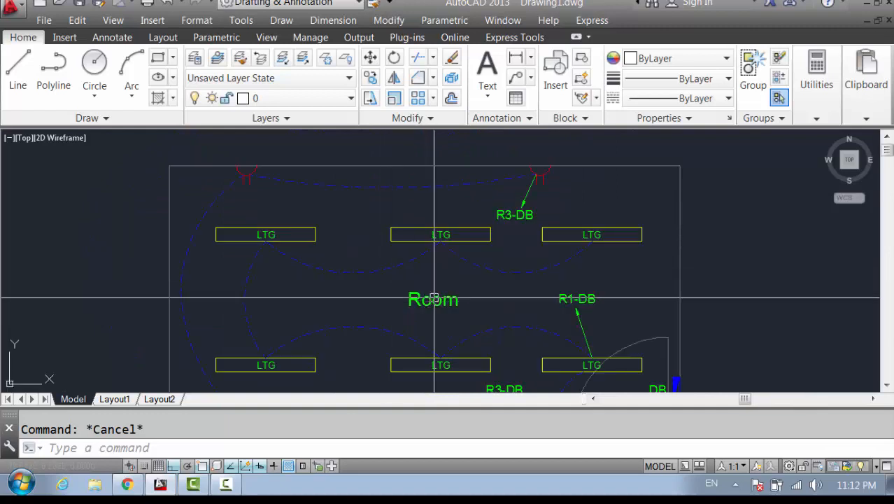
pyautogui.moveTo(432, 302); pyautogui.dragTo(422, 275, button='middle')
pyautogui.moveTo(467, 305); pyautogui.dragTo(439, 264, button='middle')
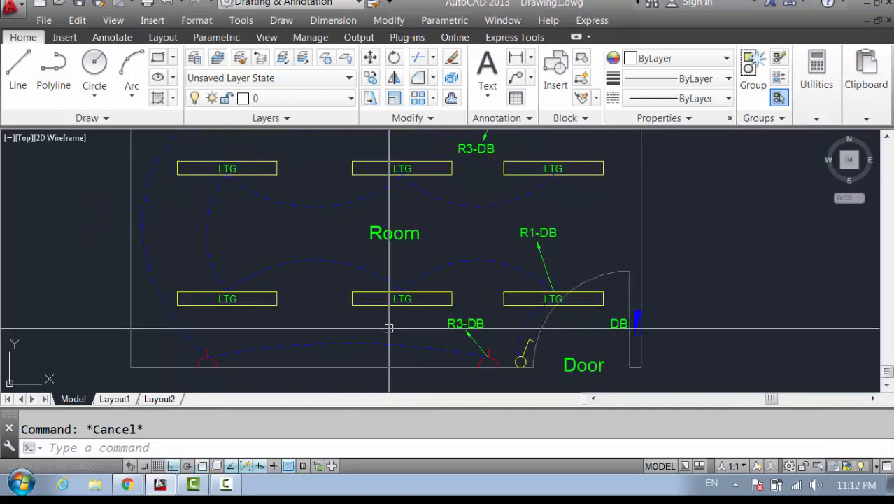
pyautogui.moveTo(466, 302)
pyautogui.mouseDown(button='middle')
pyautogui.moveTo(471, 291)
pyautogui.moveTo(471, 300)
pyautogui.mouseUp(button='middle')
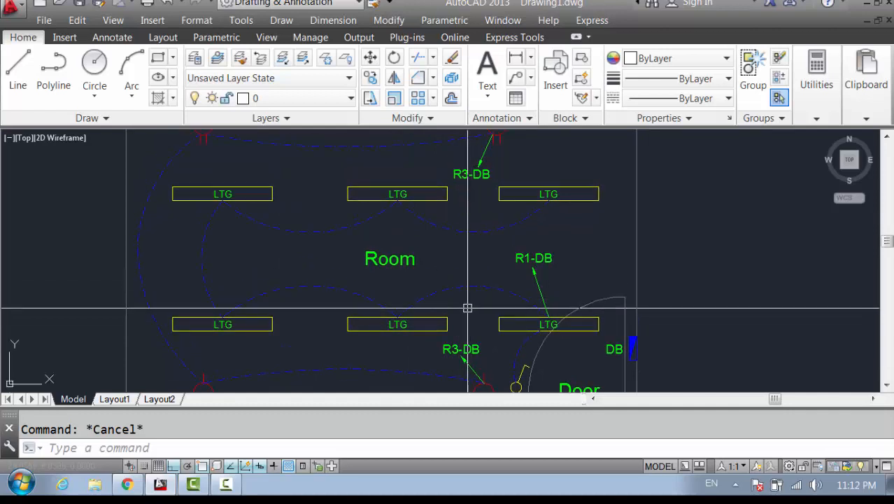
pyautogui.scroll(-2, 451, 319)
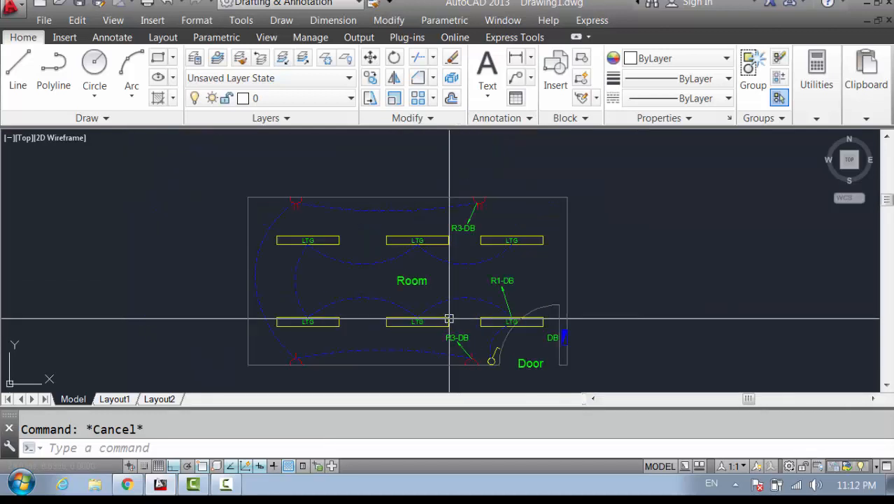
pyautogui.moveTo(449, 319); pyautogui.dragTo(464, 310, button='middle')
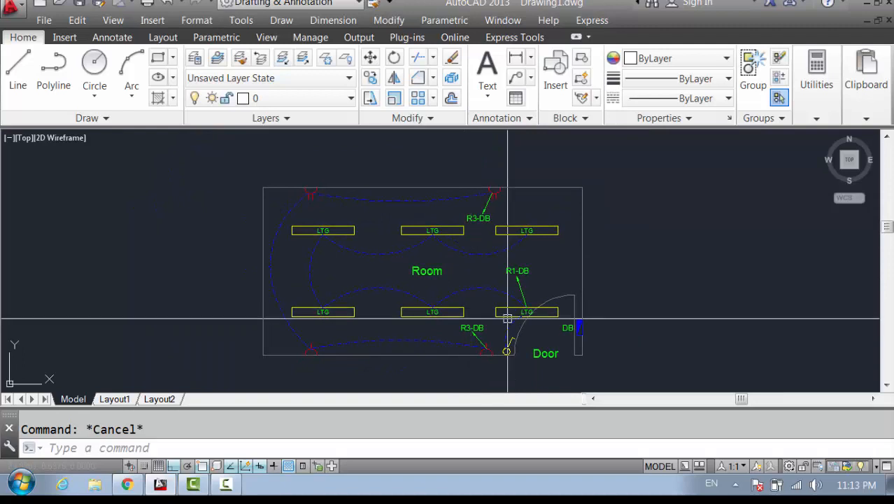